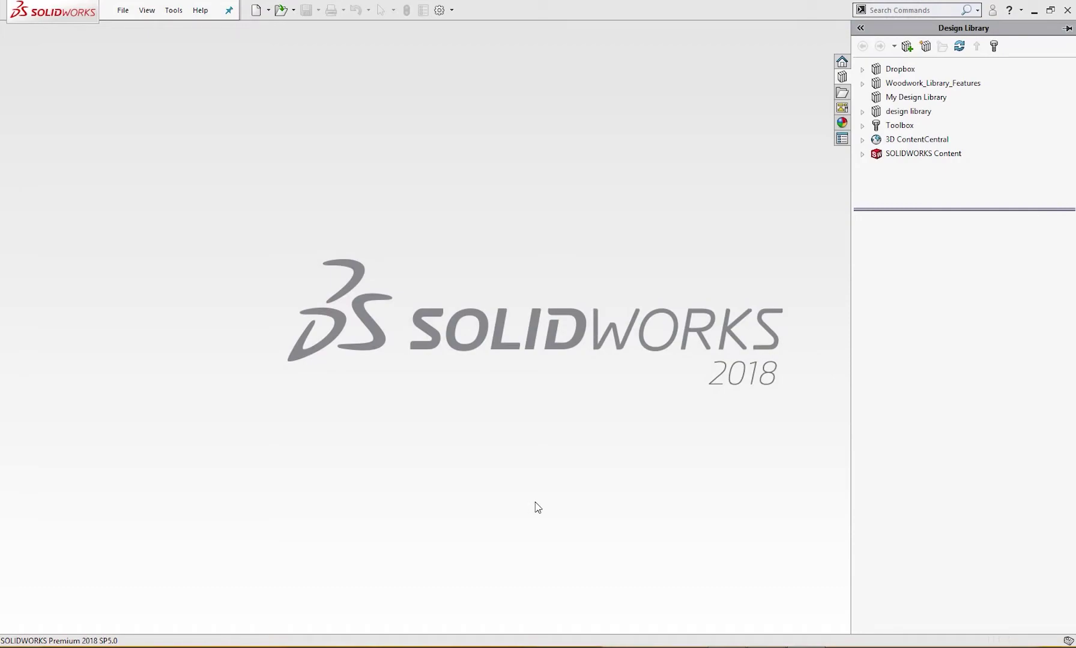
Step: Review the Bend Pipe drawing, then create a new part and select the Front Plane
left_click(766, 584)
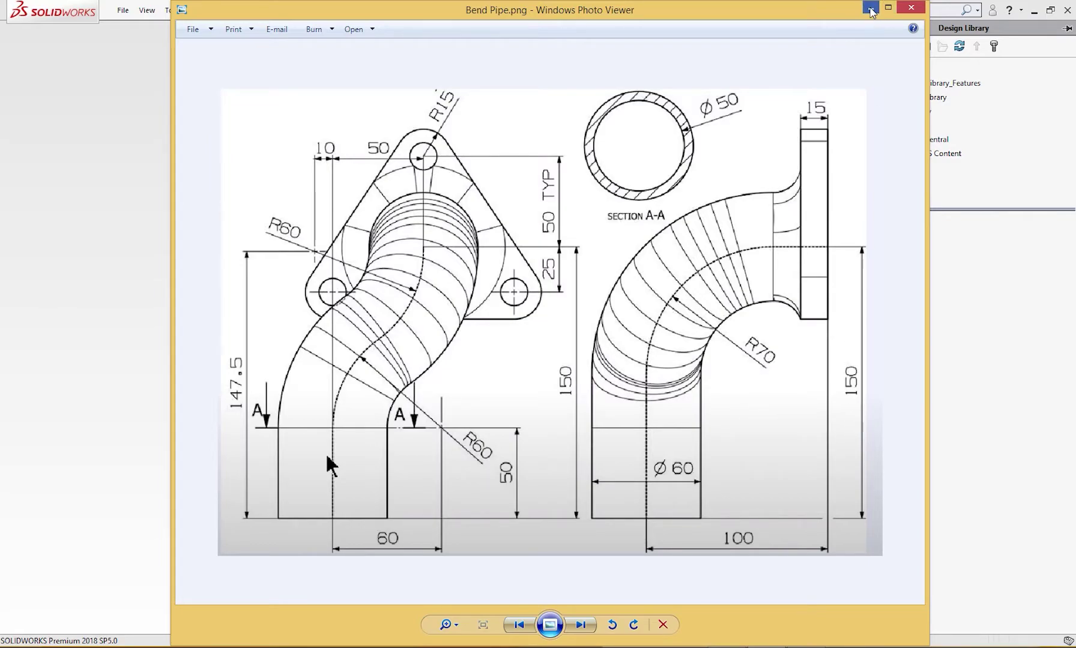
left_click(870, 8)
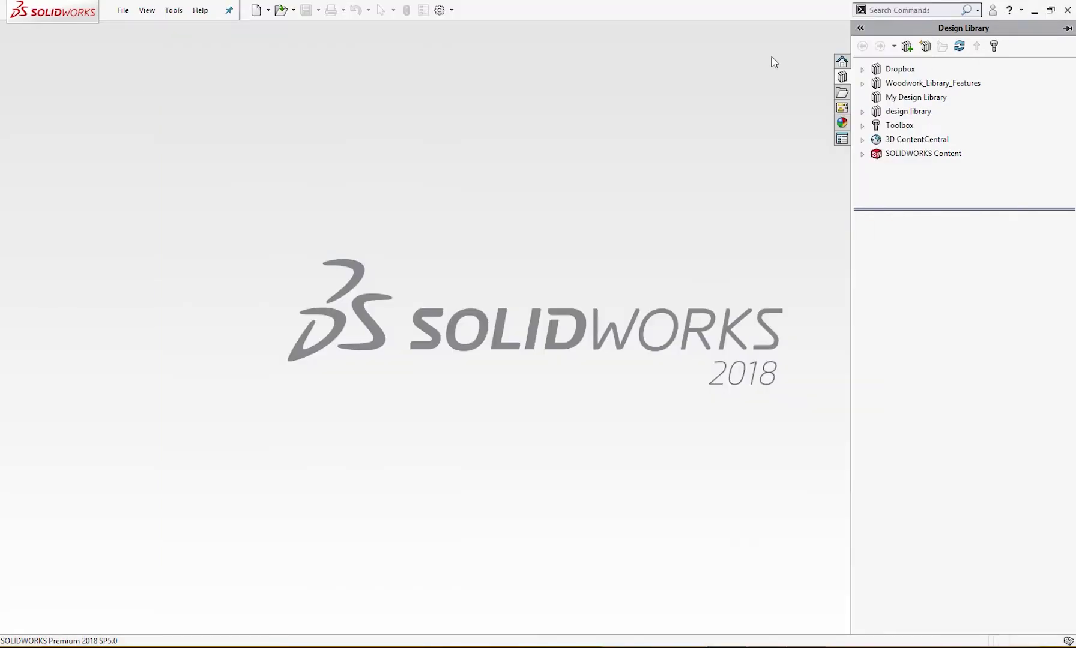
left_click(257, 10)
left_click(516, 496)
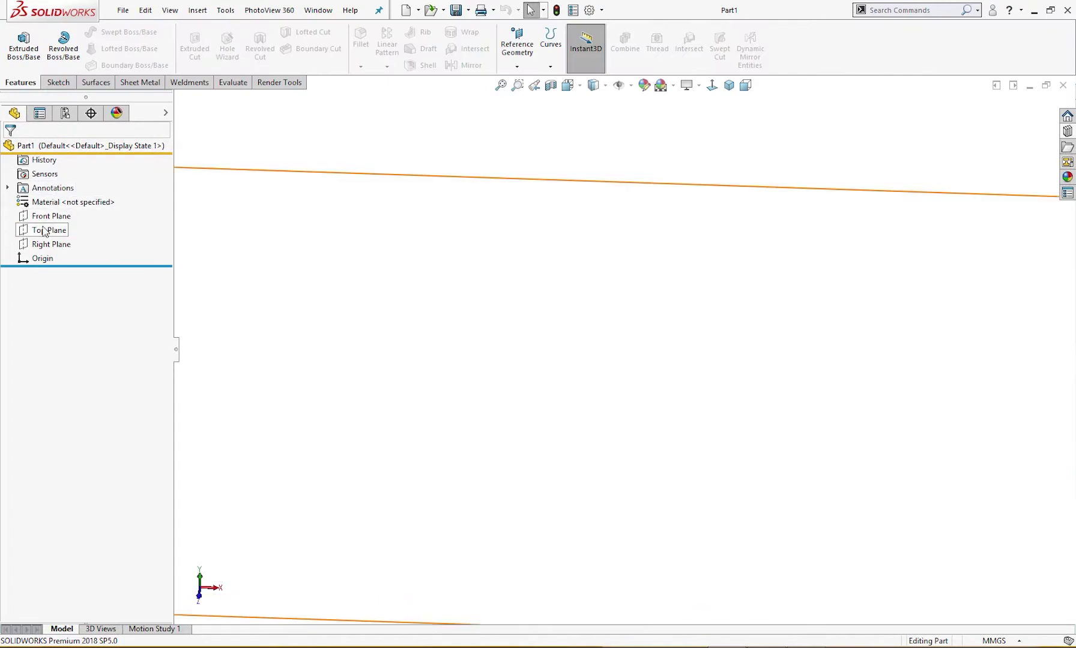
left_click(51, 216)
Step: Sketch a vertical line up from the origin, two reversing tangent arcs, and a short vertical top line
left_click(70, 201)
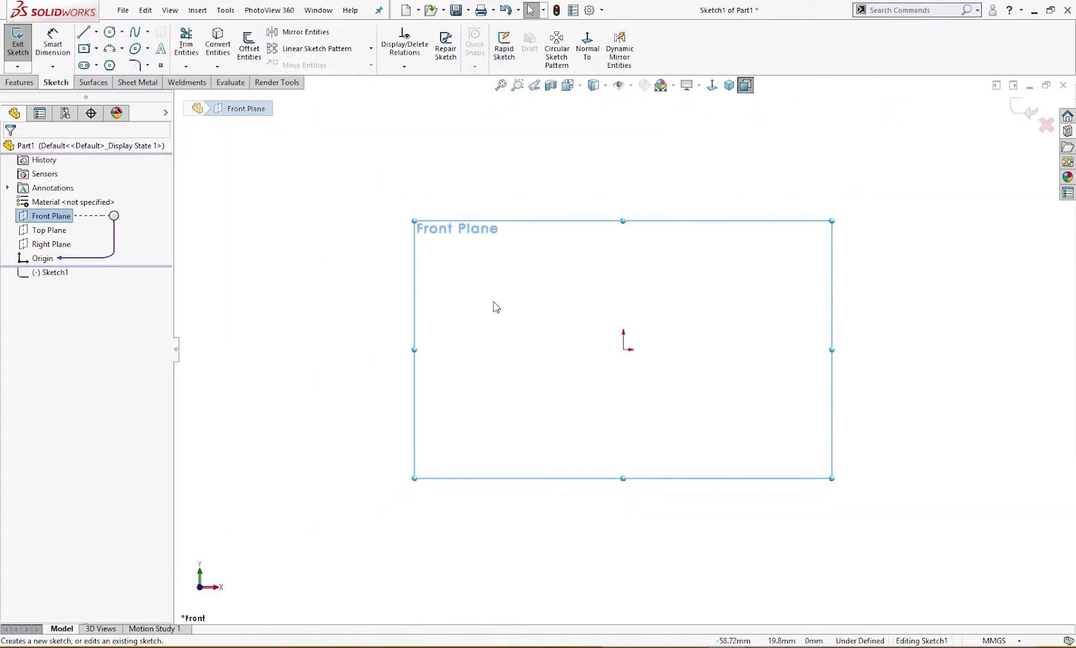
right_click_drag(542, 283, 530, 310)
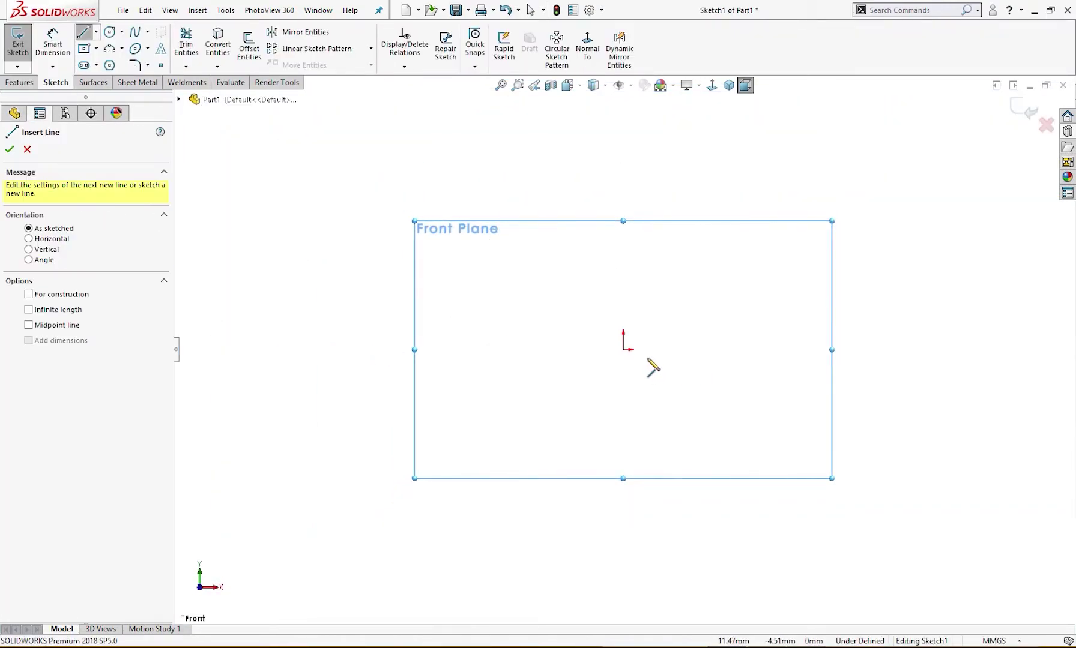
left_click(623, 349)
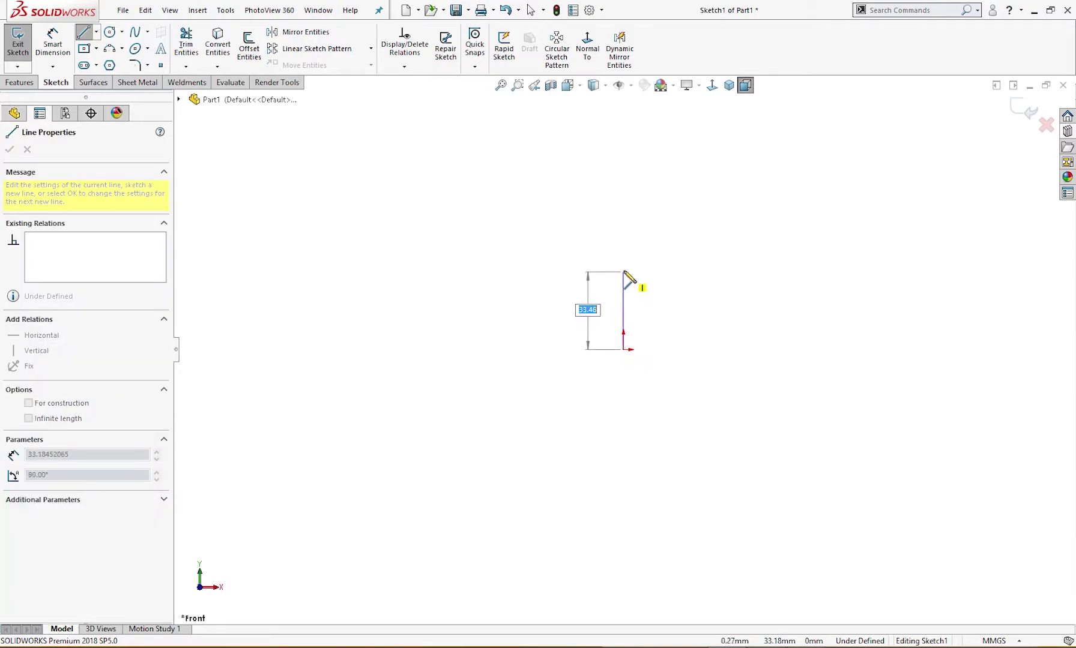
left_click(624, 271)
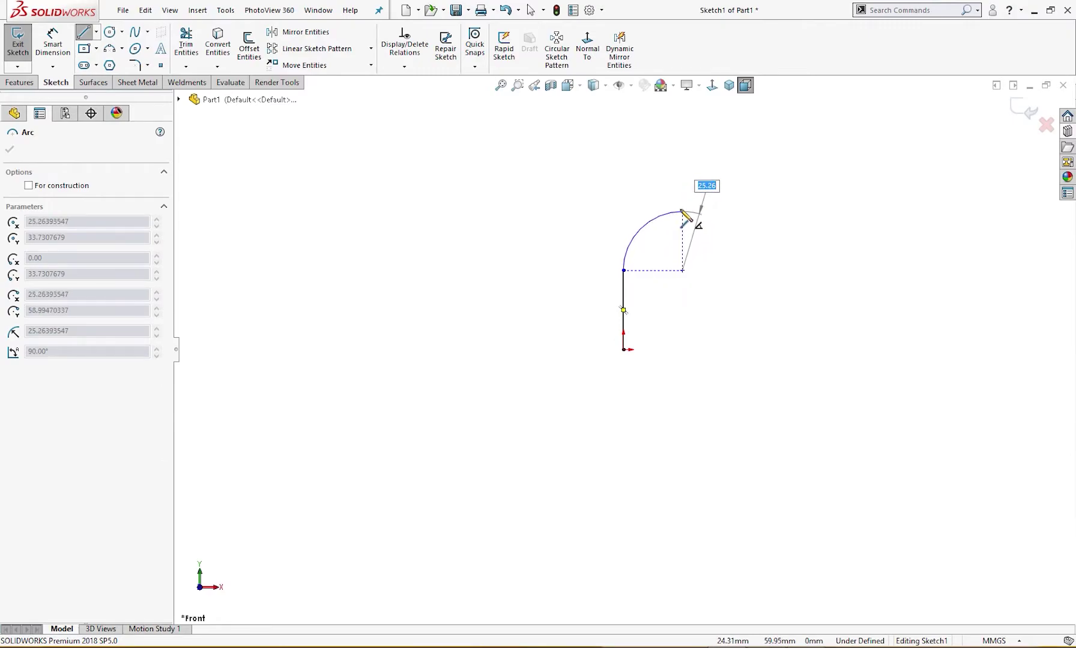
left_click(682, 211)
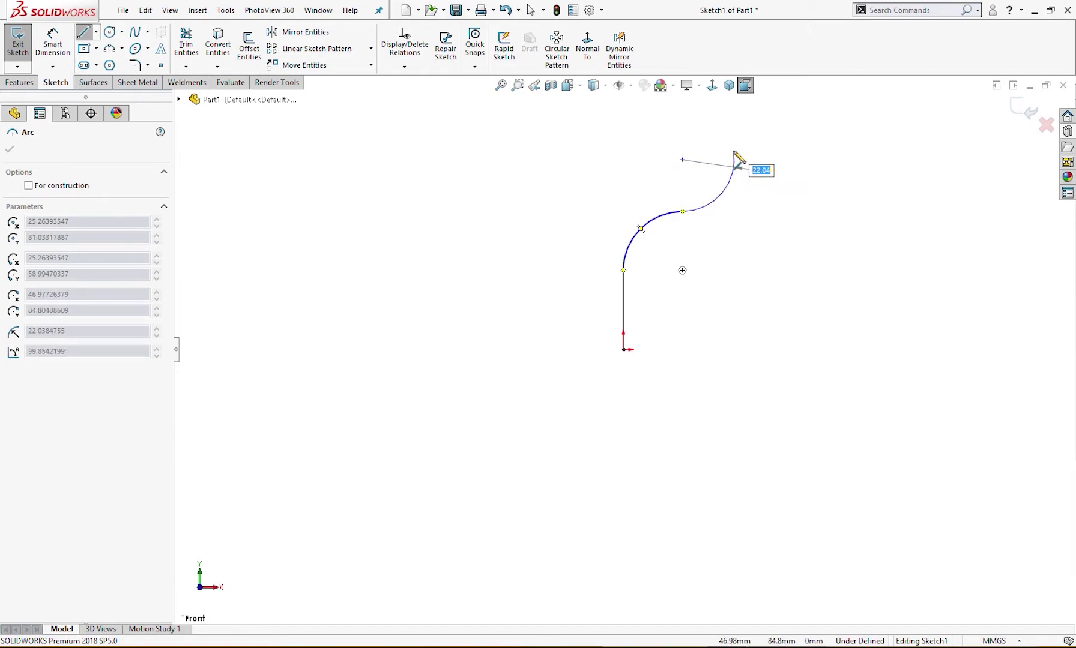
left_click(733, 157)
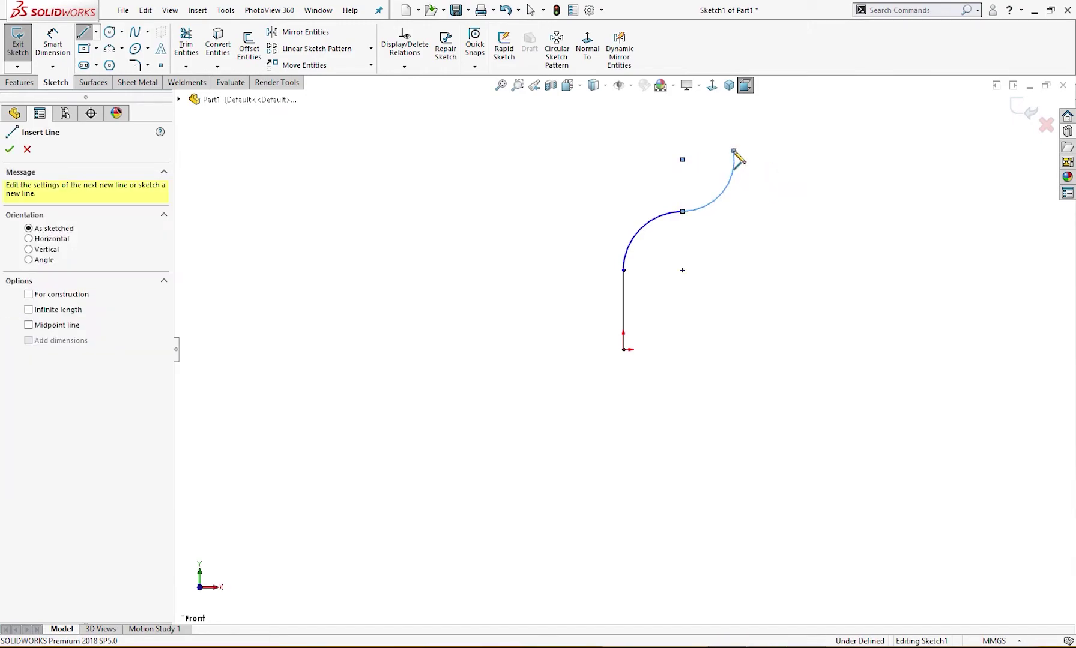
left_click(733, 115)
key("Escape")
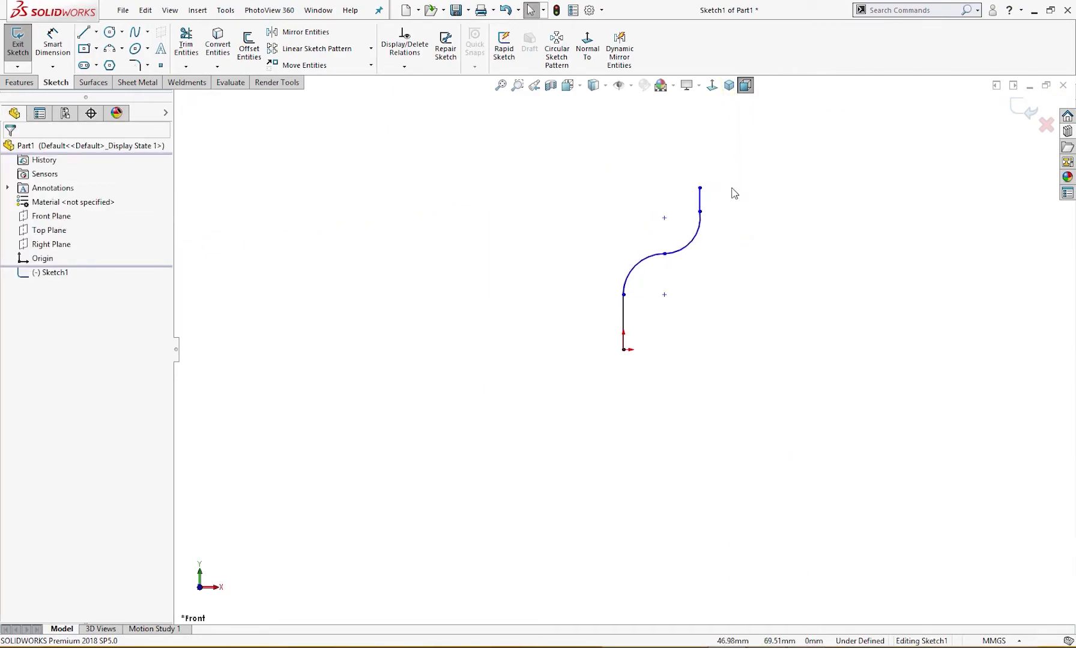
scroll(709, 223, "down", 5)
Step: Make the top vertical line tangent to the upper arc
left_click_drag(690, 225, 636, 264)
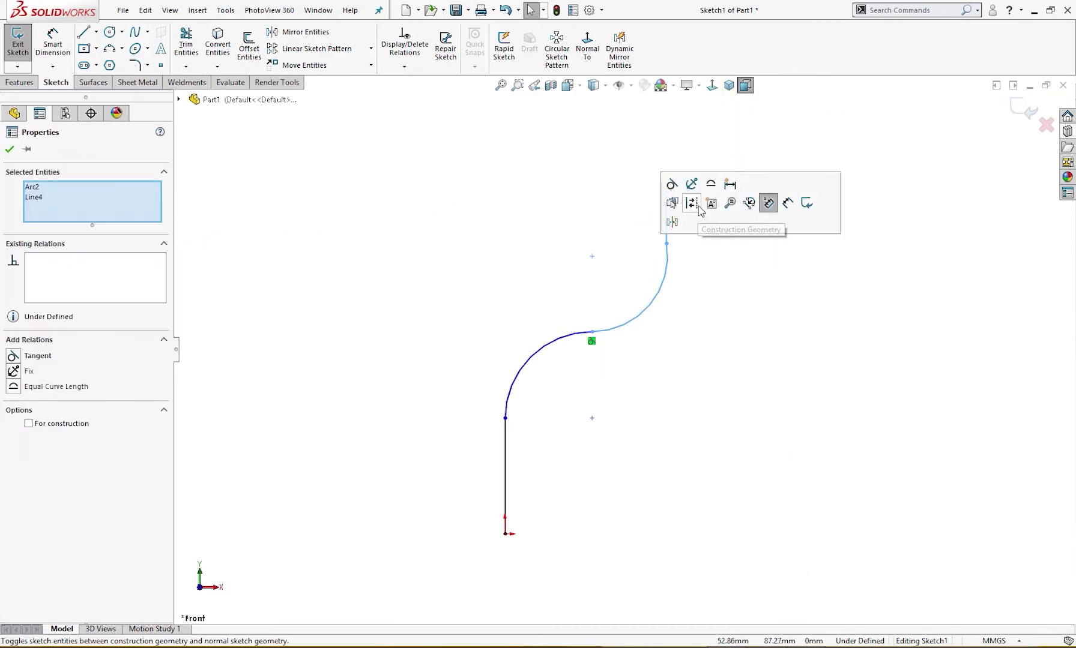
left_click(672, 185)
left_click_drag(600, 320, 570, 367)
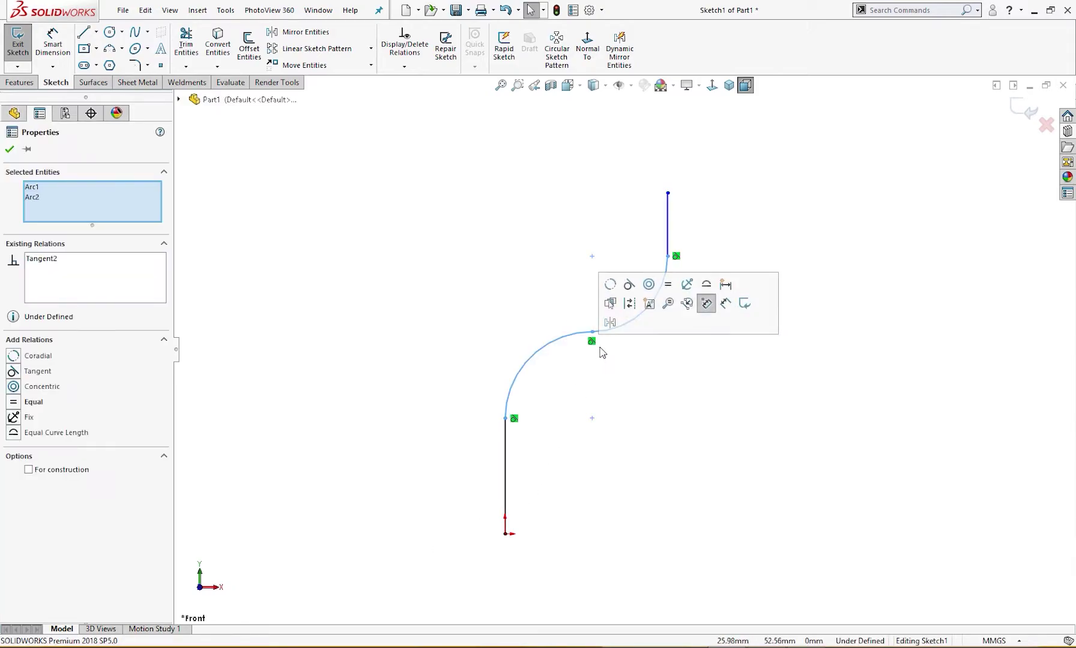
left_click(595, 389)
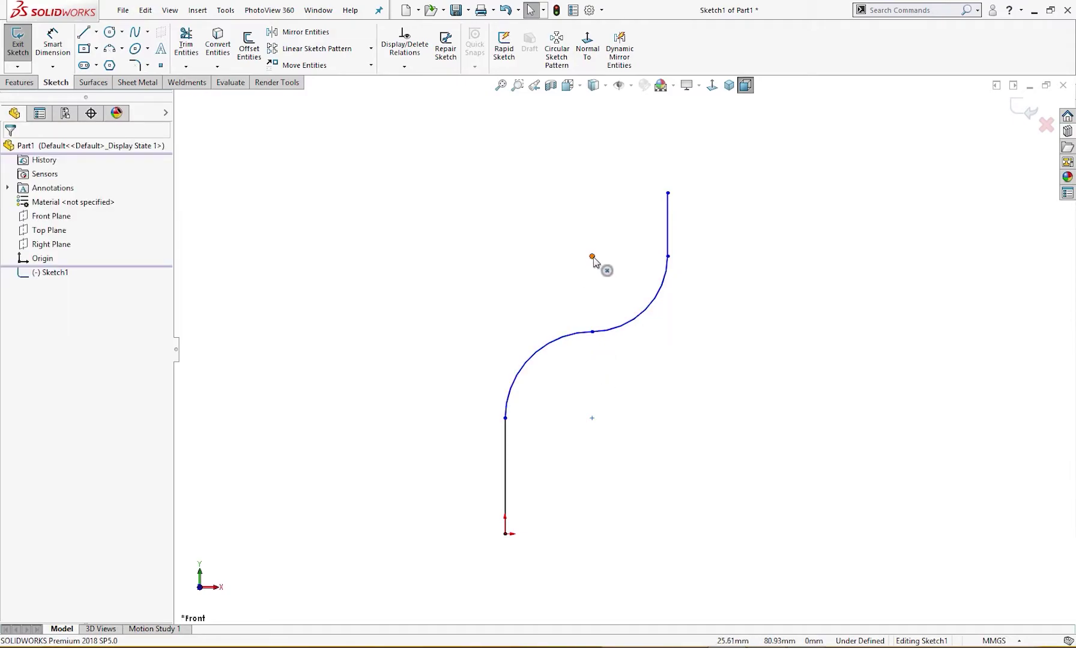
Step: Reshape the S-curve by dragging the upper arc's centre point up and to the left
mouse_move(592, 258)
left_mouse_down()
mouse_move(536, 253)
mouse_move(560, 260)
left_mouse_up()
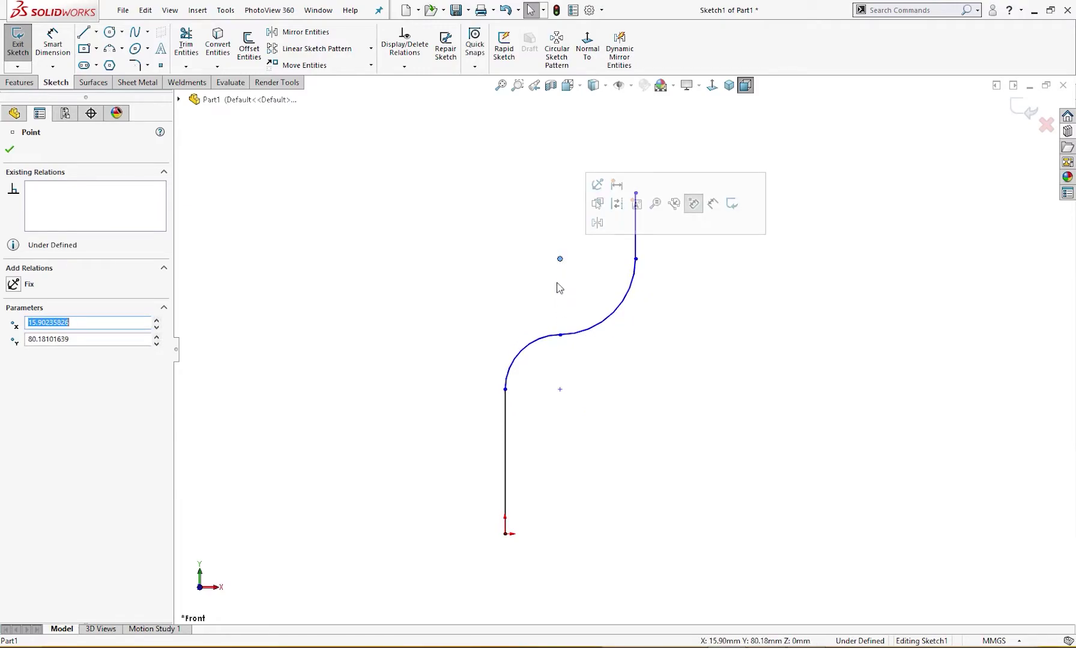
left_click(559, 334)
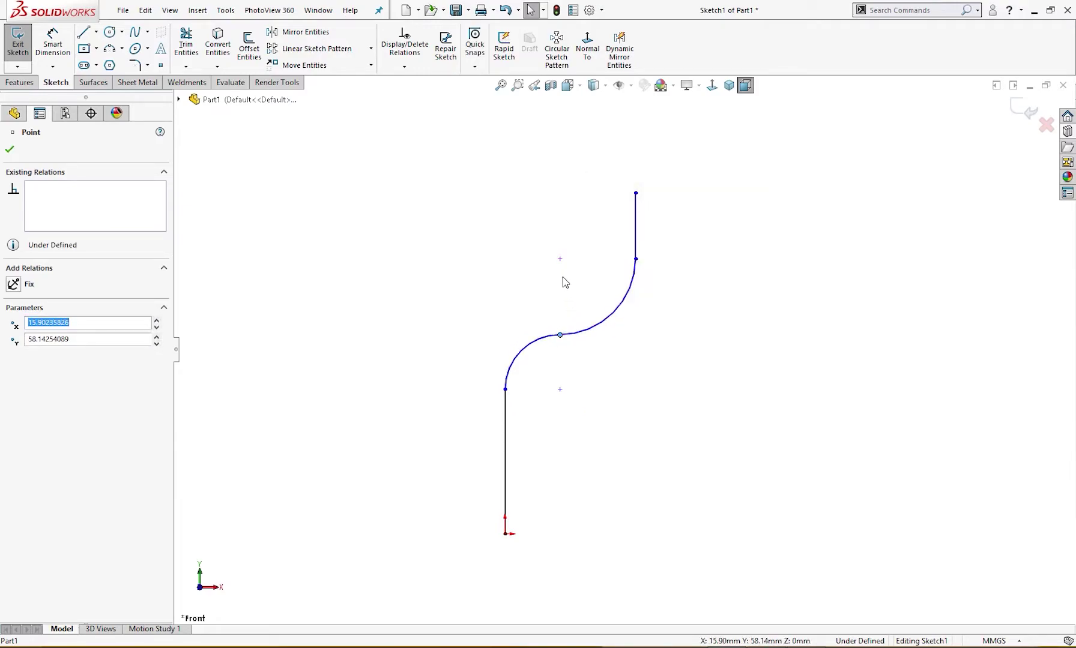
left_click(590, 332, "ctrl")
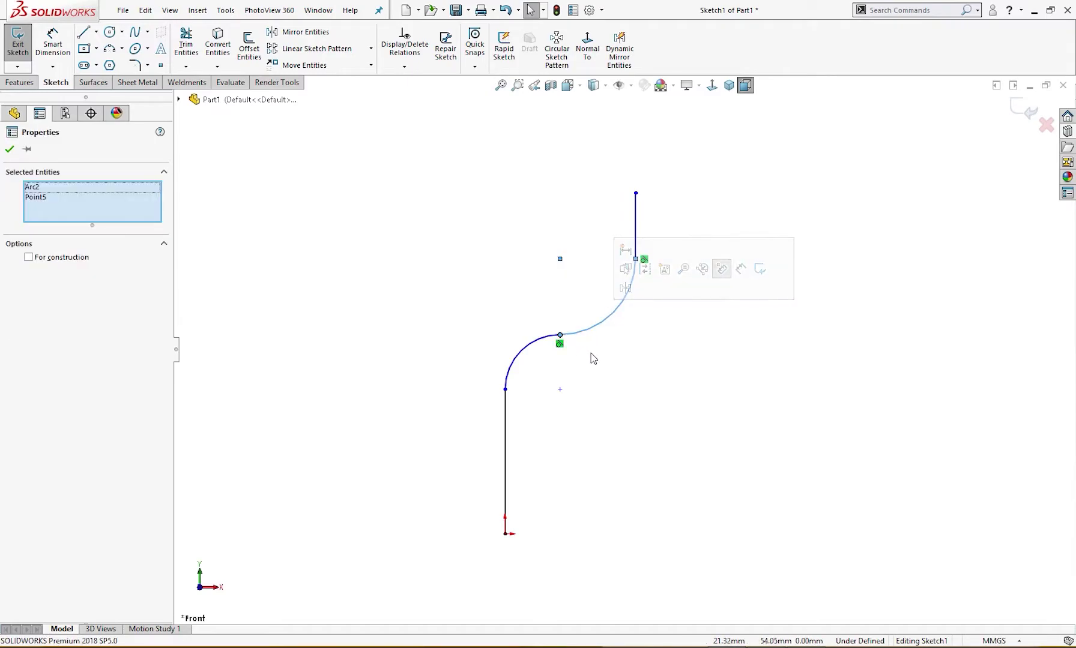
left_click(591, 358)
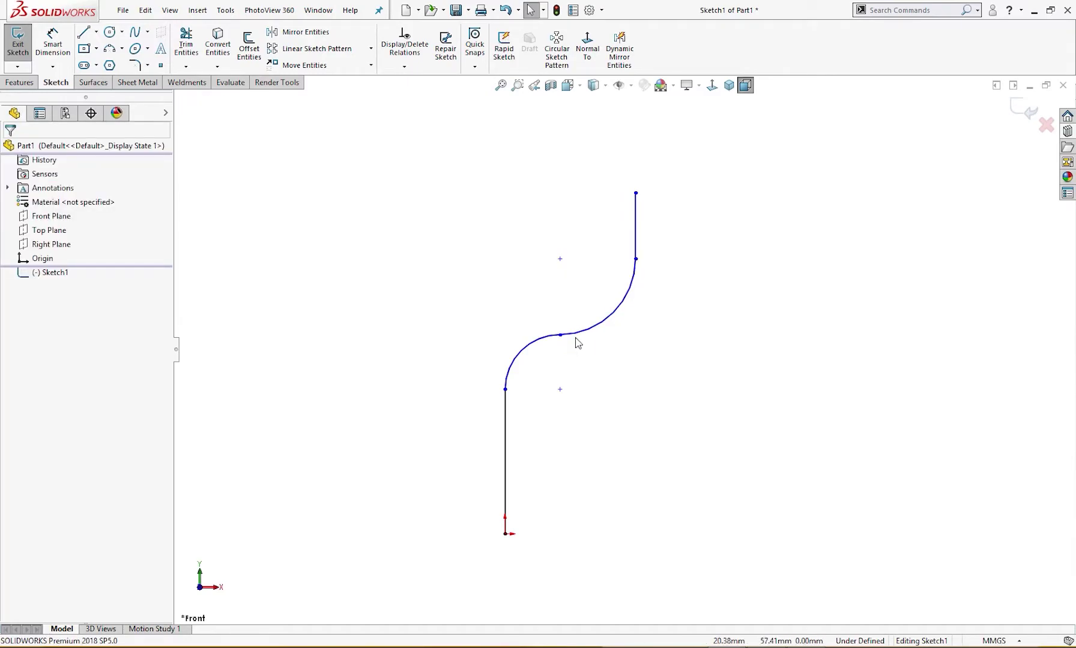
left_click(578, 342)
key("Escape")
mouse_move(560, 260)
left_mouse_down()
mouse_move(518, 271)
mouse_move(541, 264)
left_mouse_up()
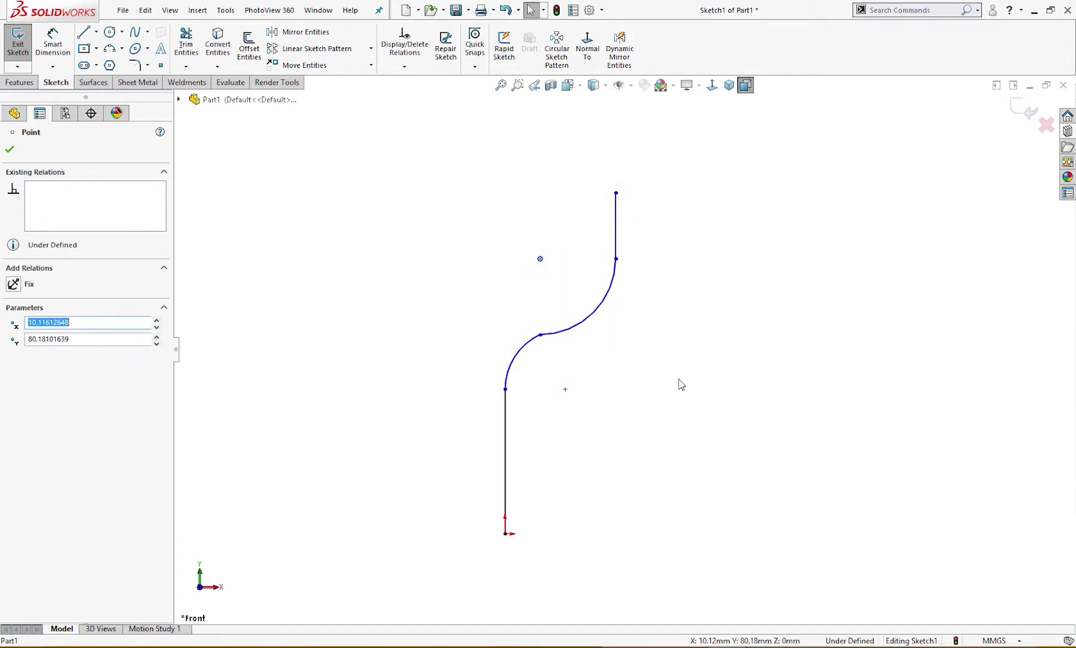
right_click_drag(677, 382, 668, 302)
Step: Dimension both the lower and upper arcs to R60
left_click(522, 348)
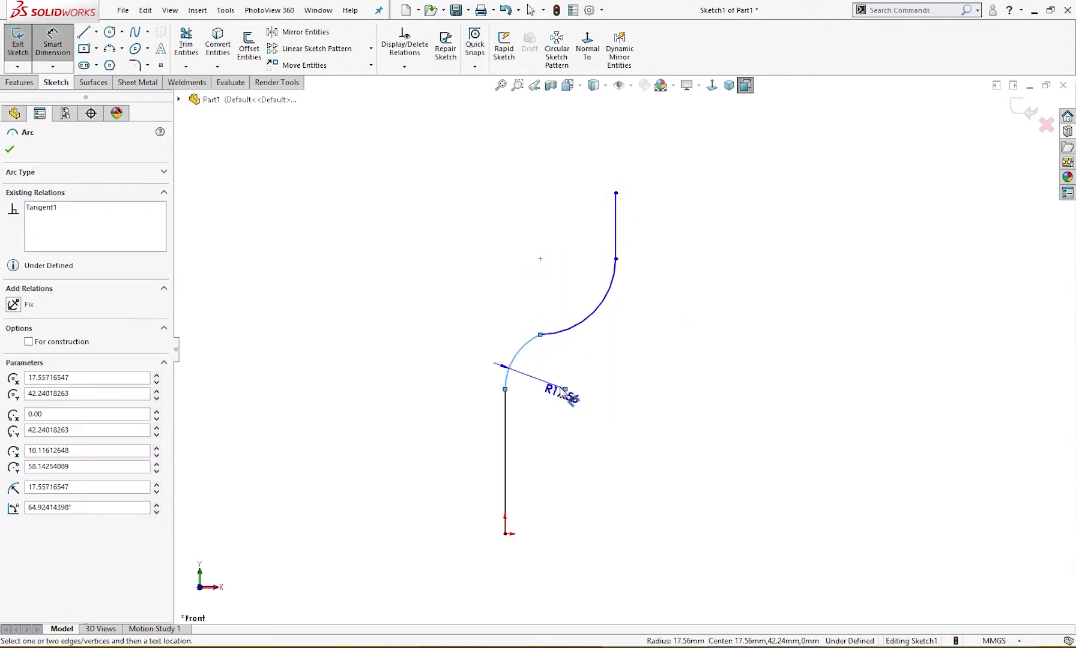
left_click(562, 387)
type("60")
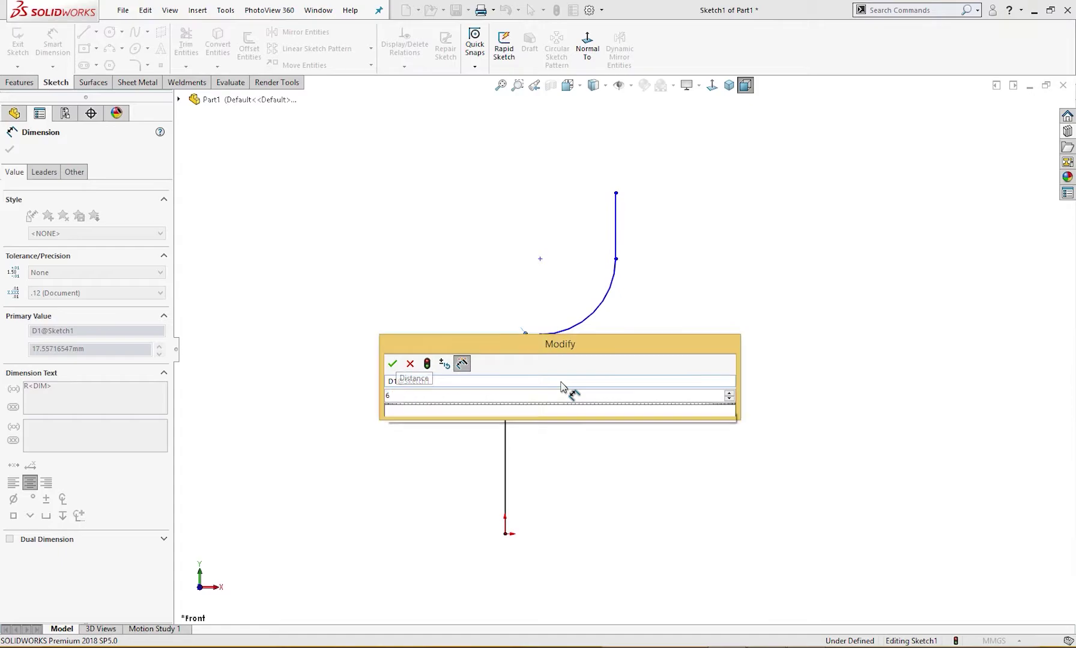
key("Return")
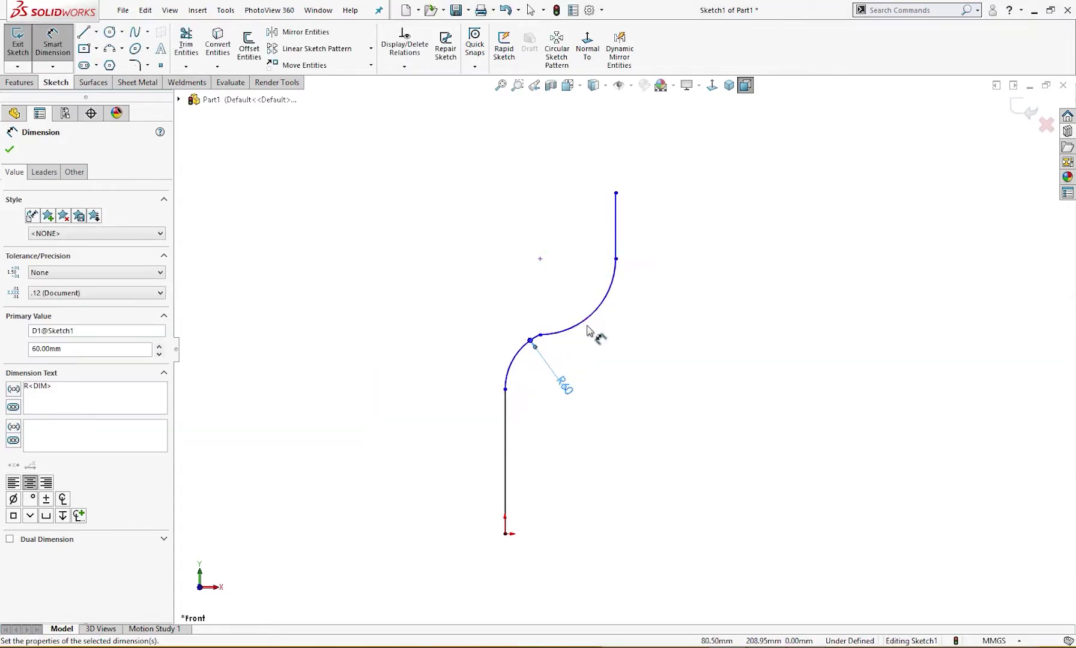
left_click(591, 330)
left_click(638, 353)
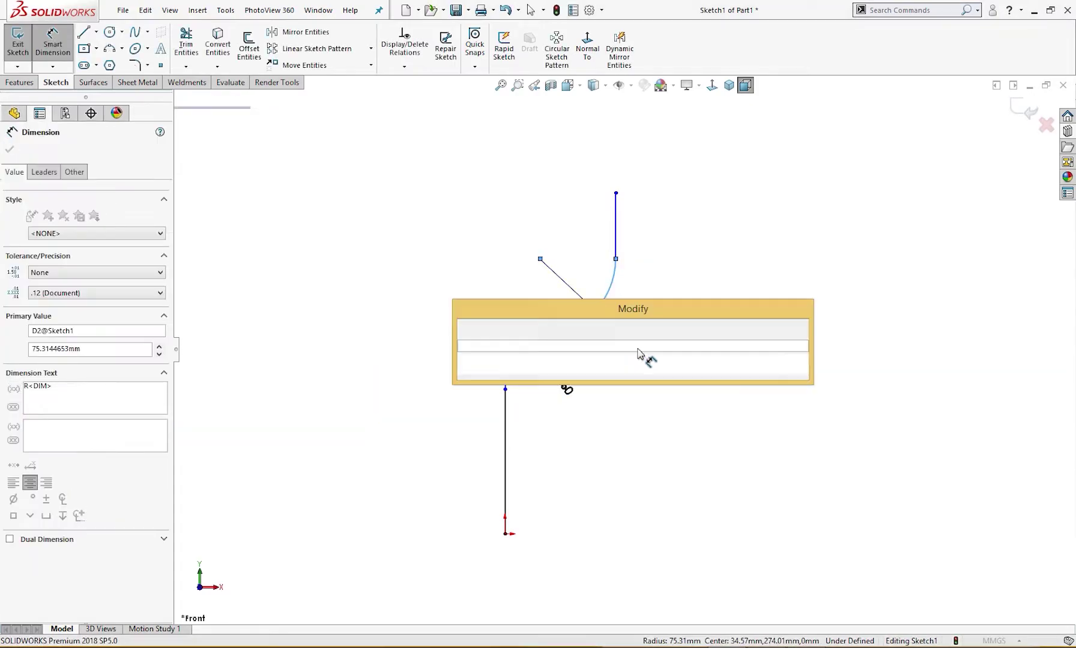
type("60")
key("Return")
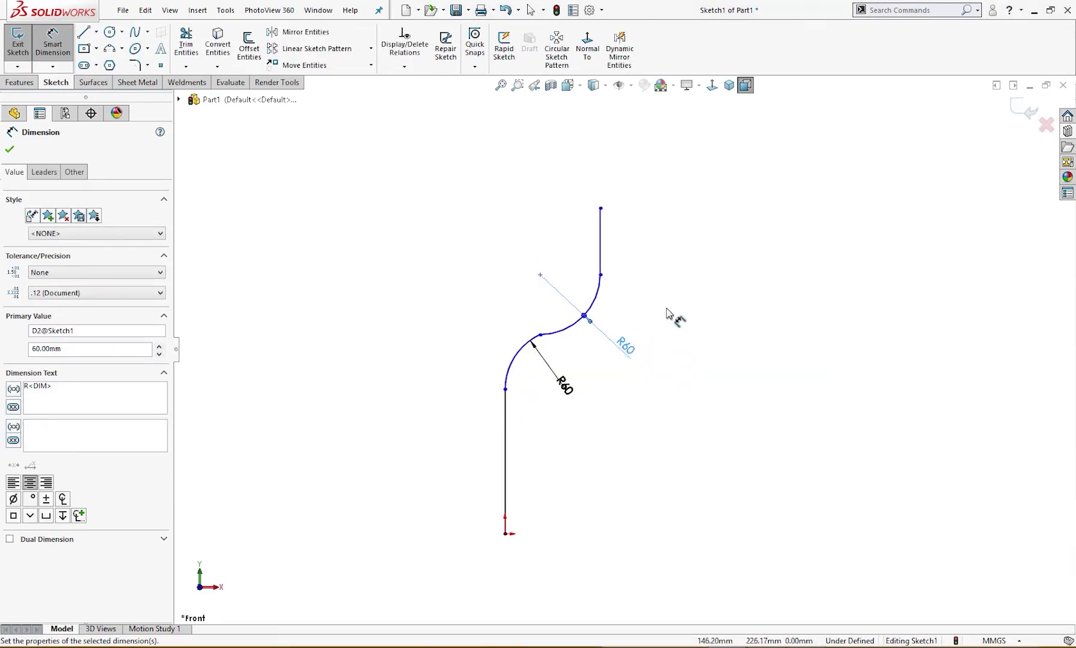
left_click(666, 312)
left_click(540, 275)
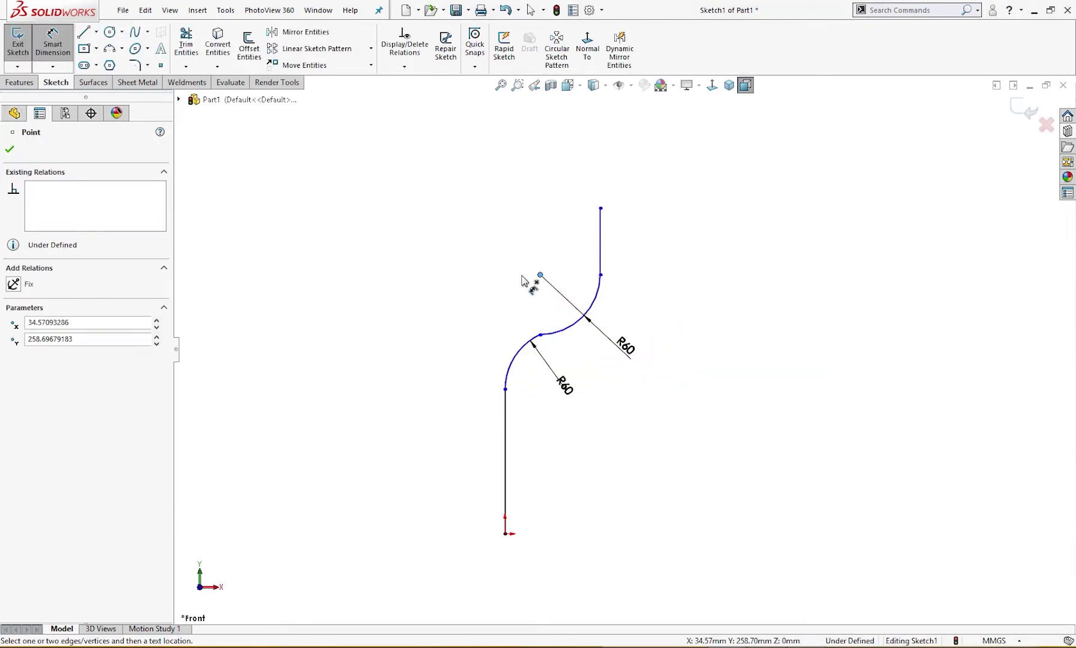
key("Escape")
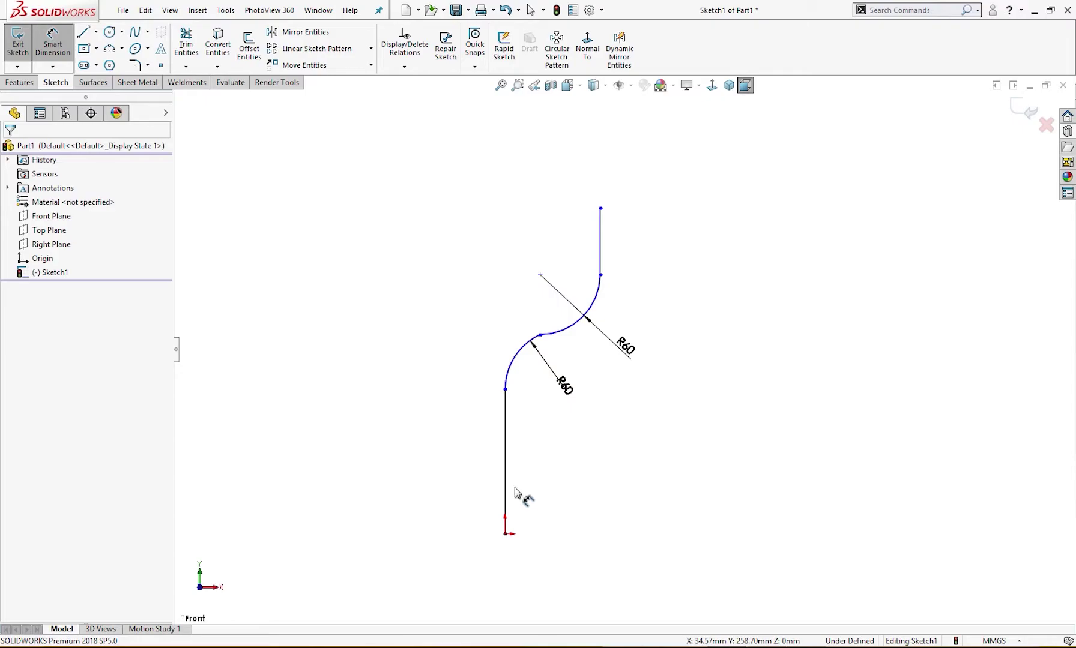
Step: Dimension the bottom vertical line to 50 mm long
left_click(505, 489)
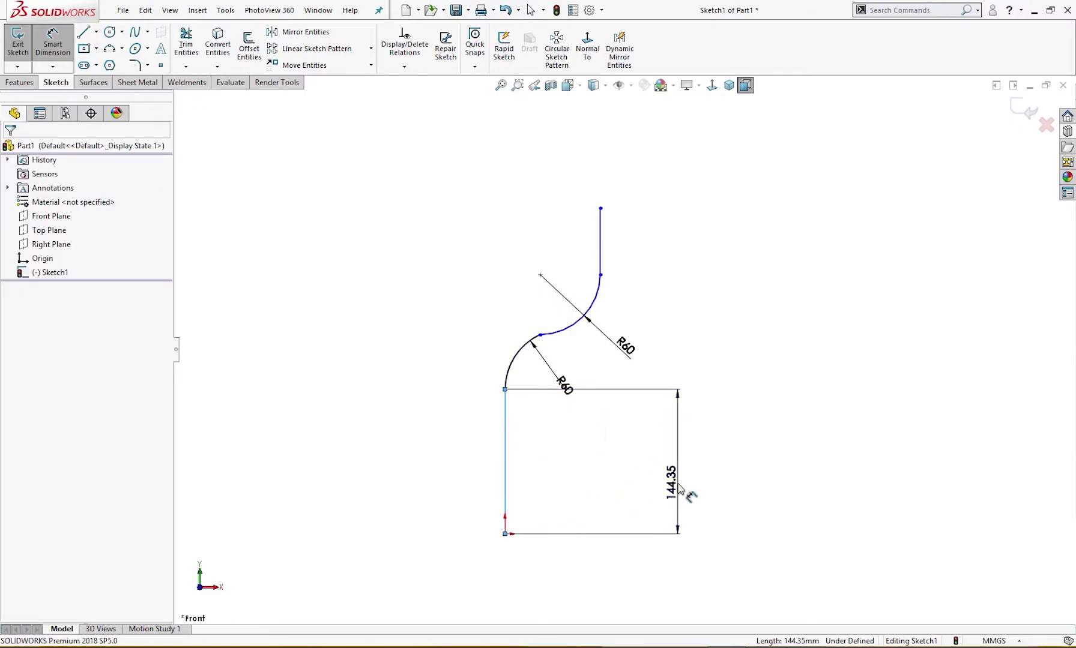
left_click(680, 489)
type("50")
key("Return")
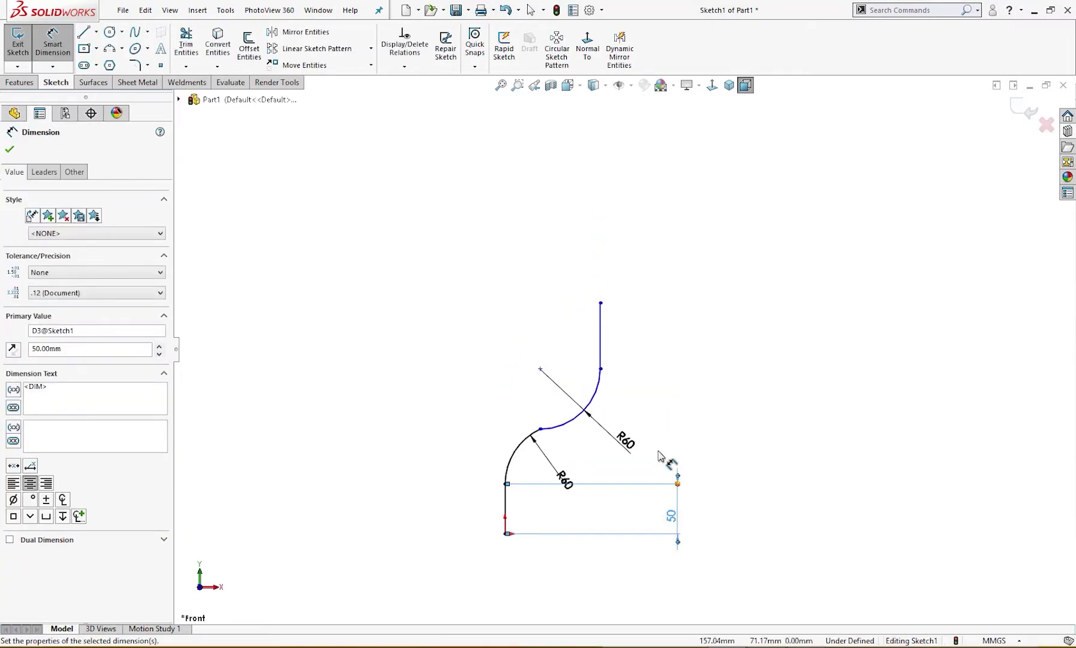
key("Escape")
key("Escape")
Step: Drag the arcs' shared endpoint and the upper arc's centre so the S-curve reaches the top line
left_click(540, 370)
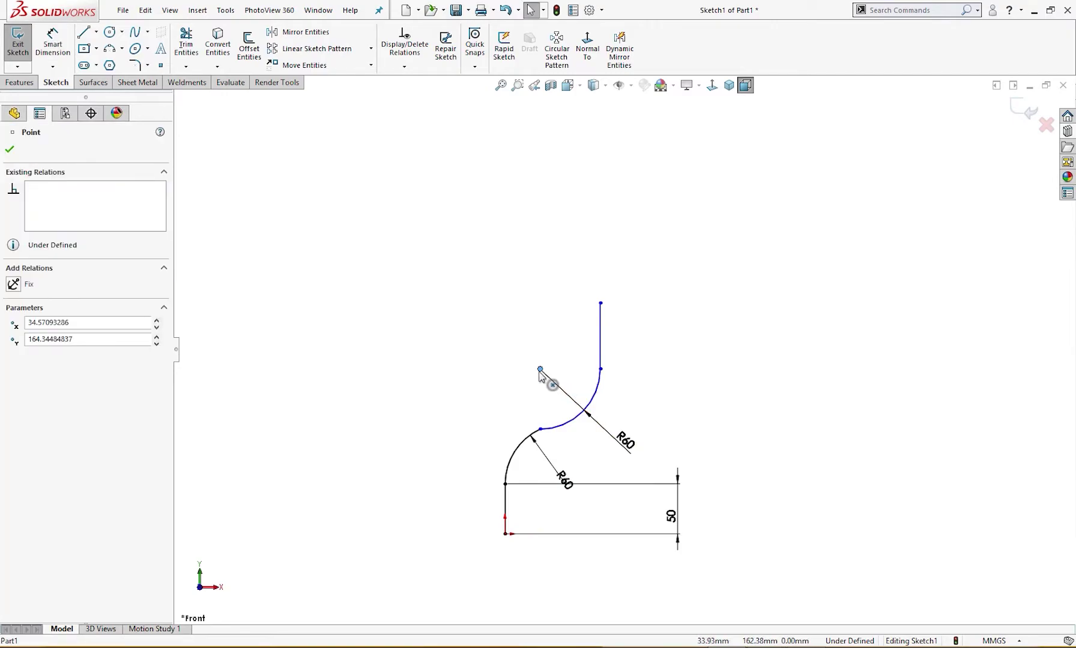
left_click_drag(541, 370, 512, 336)
left_click(535, 431)
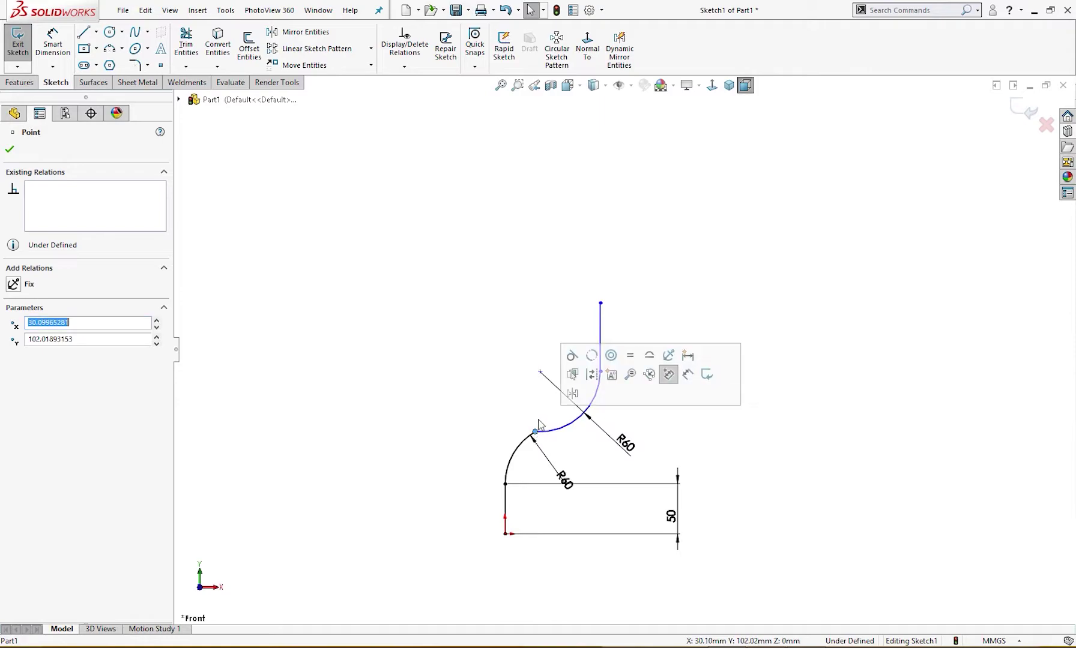
left_click(540, 372, "ctrl")
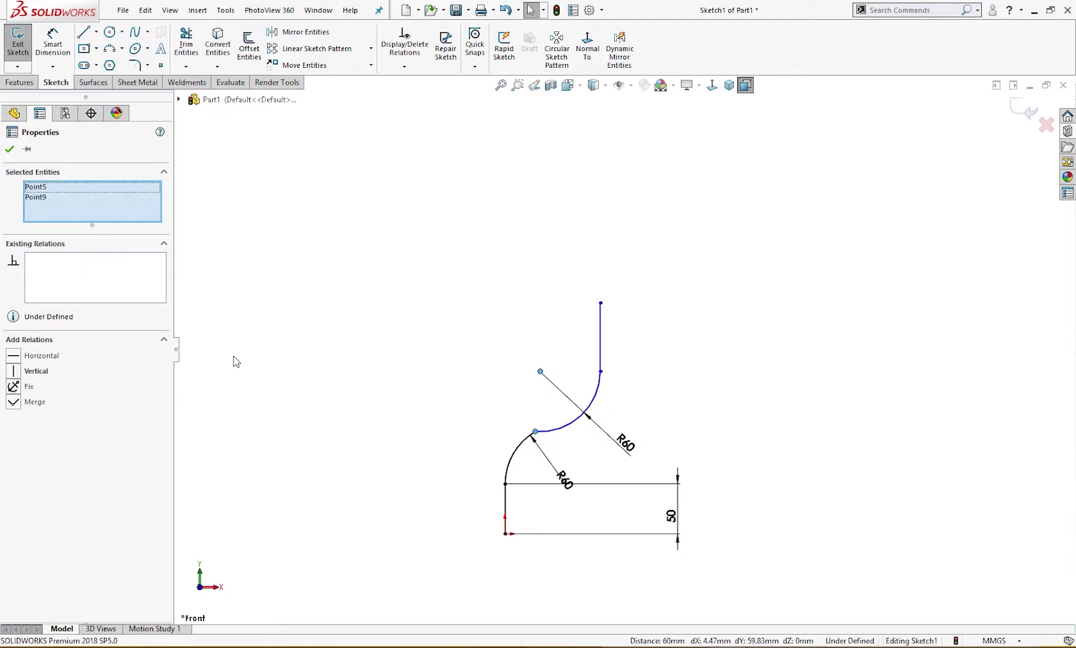
left_click(362, 384)
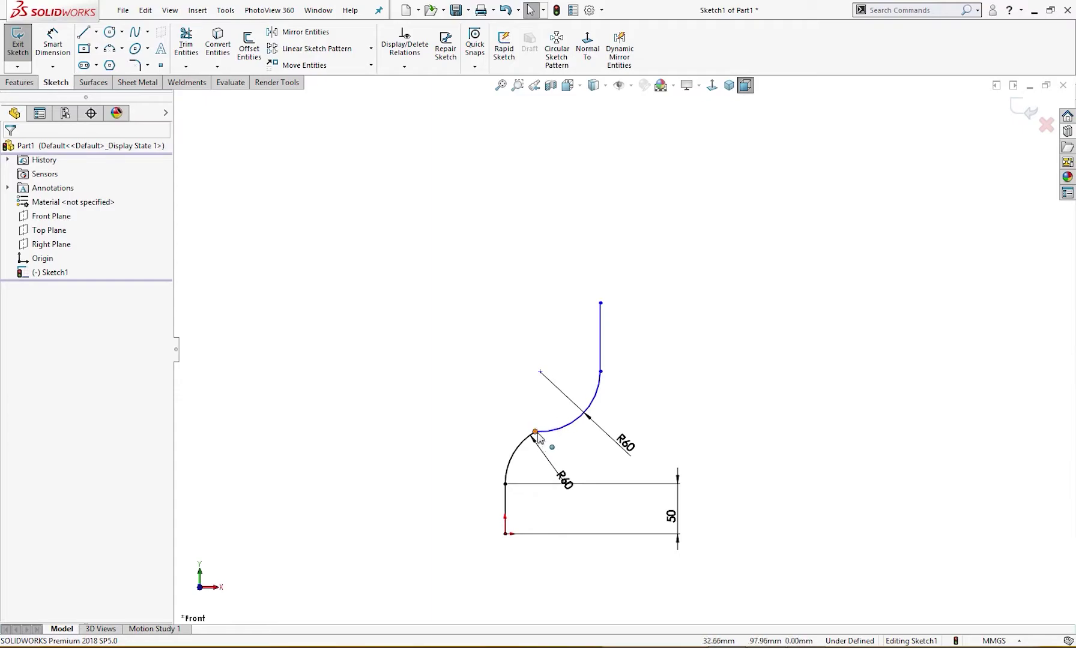
left_click_drag(539, 438, 567, 432)
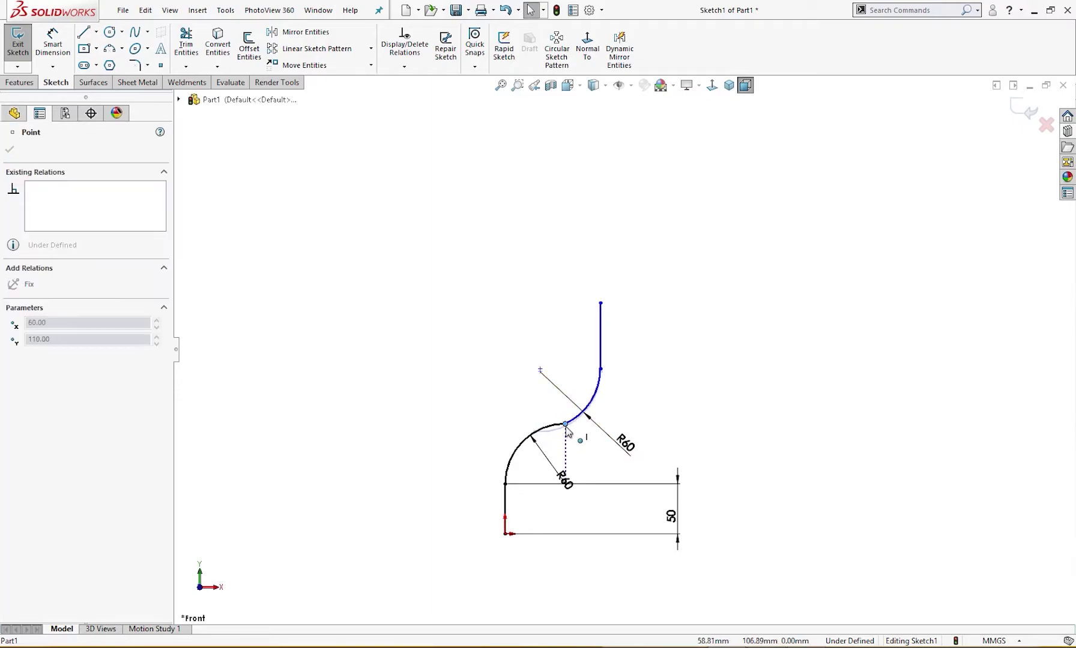
mouse_move(541, 370)
left_mouse_down()
mouse_move(511, 372)
mouse_move(534, 375)
mouse_move(526, 372)
left_mouse_up()
left_click(600, 366)
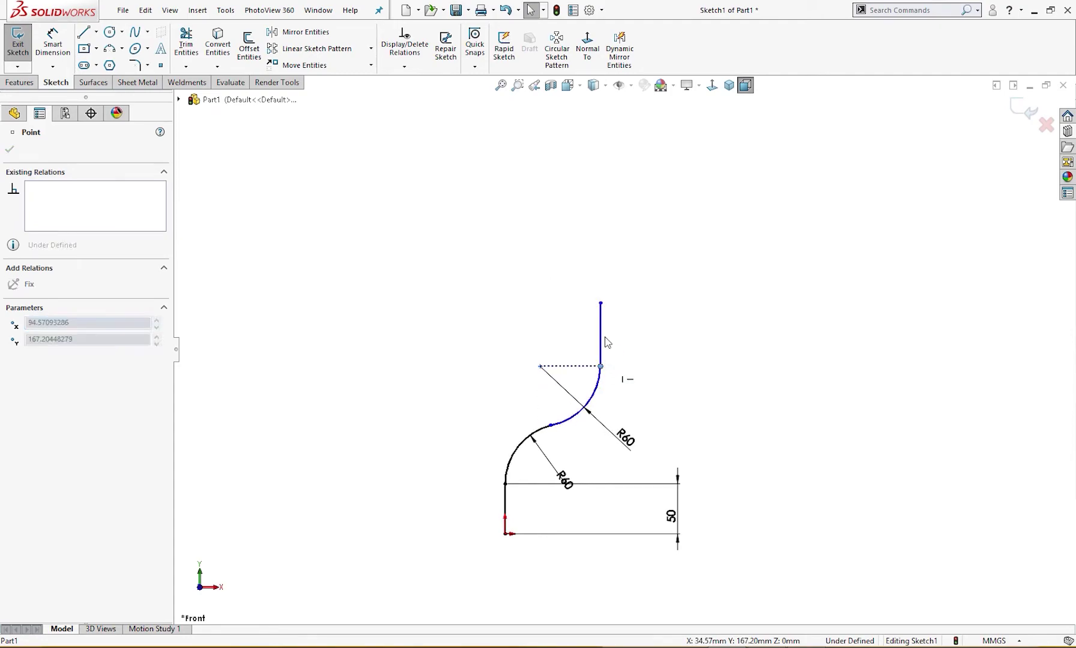
left_click_drag(532, 369, 502, 307)
left_click(505, 405)
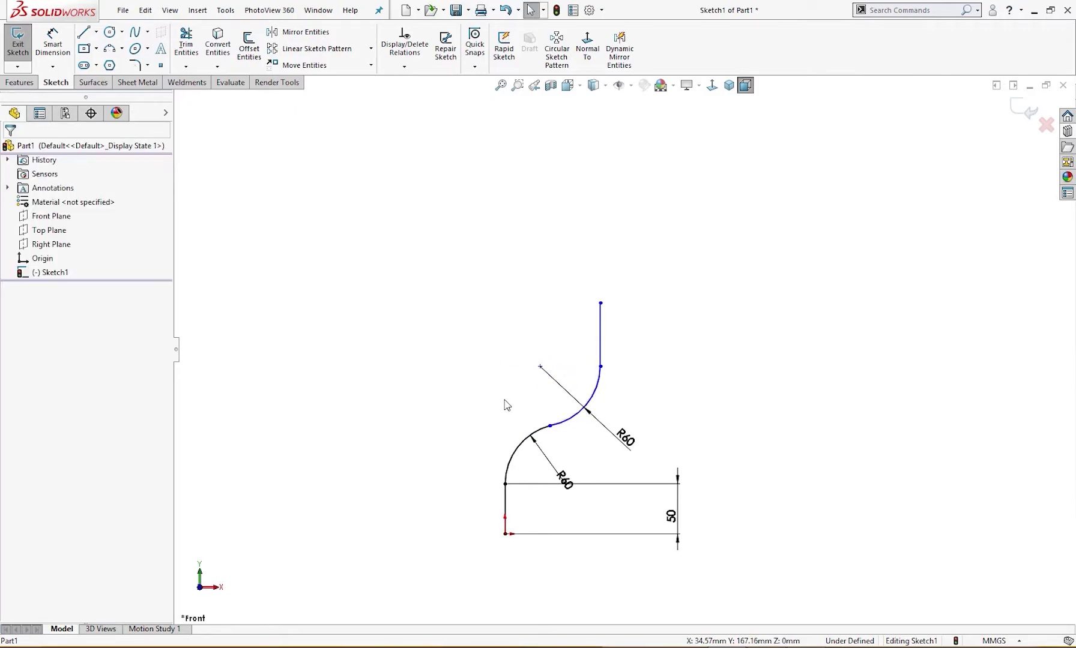
Step: Check the arc selections and drag the upper arc's centre point to the left
left_click(572, 420)
left_click(622, 414)
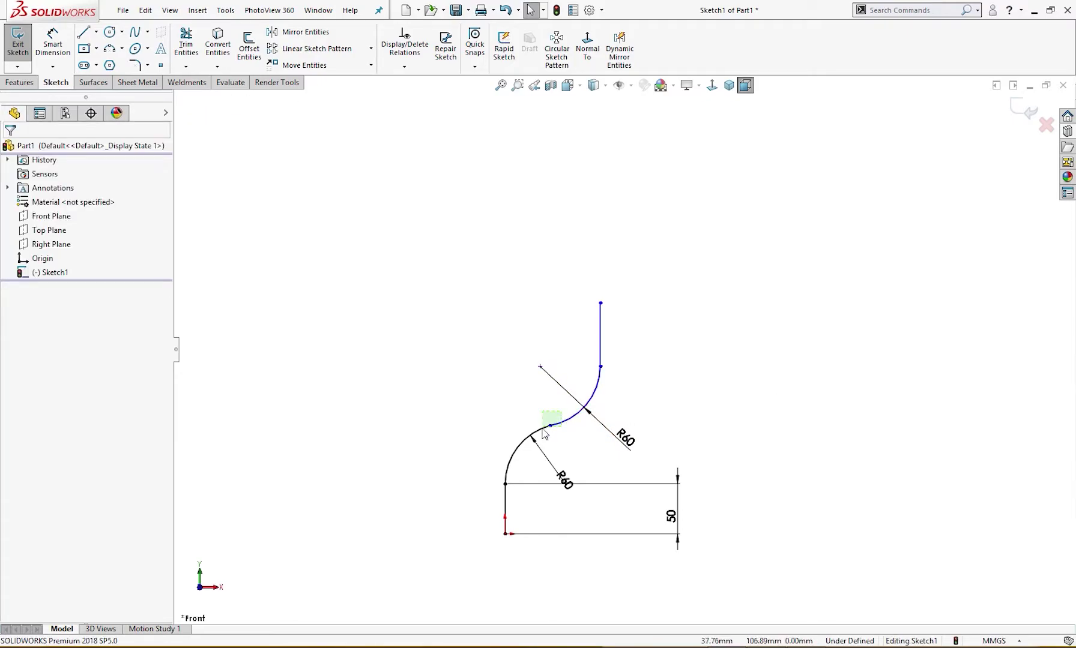
left_click(564, 420)
left_click(531, 437, "ctrl")
left_click(593, 460)
left_click(595, 384)
left_click(601, 373, "ctrl")
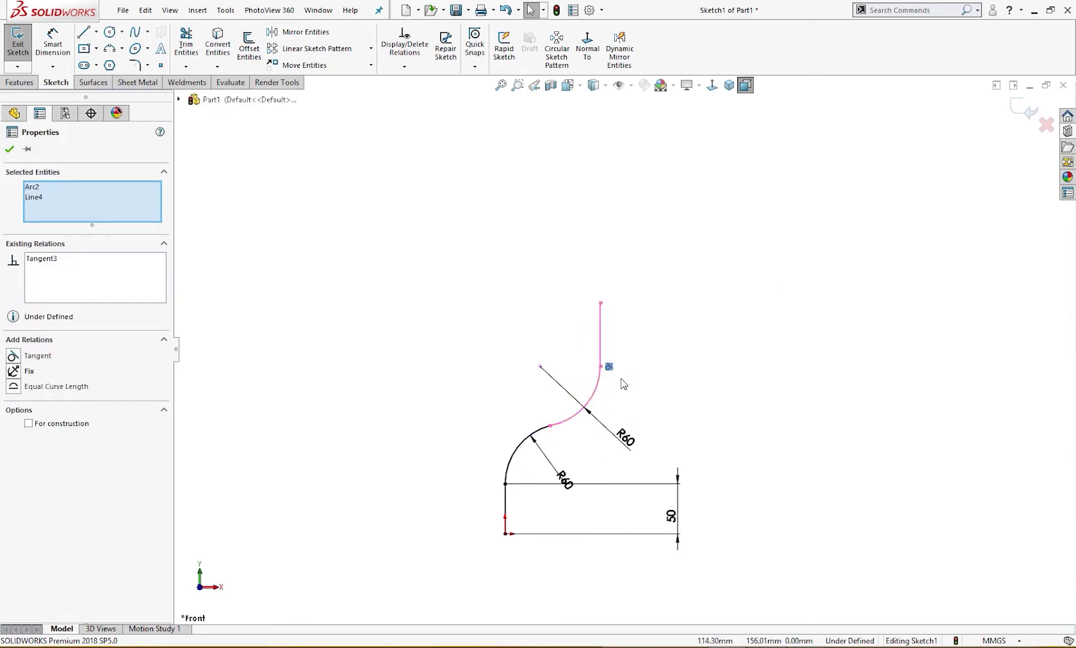
left_click(620, 380)
left_click_drag(540, 367, 499, 386)
Step: Dimension the upper arc's centre 10 mm horizontally from the origin
right_click_drag(581, 409, 591, 341)
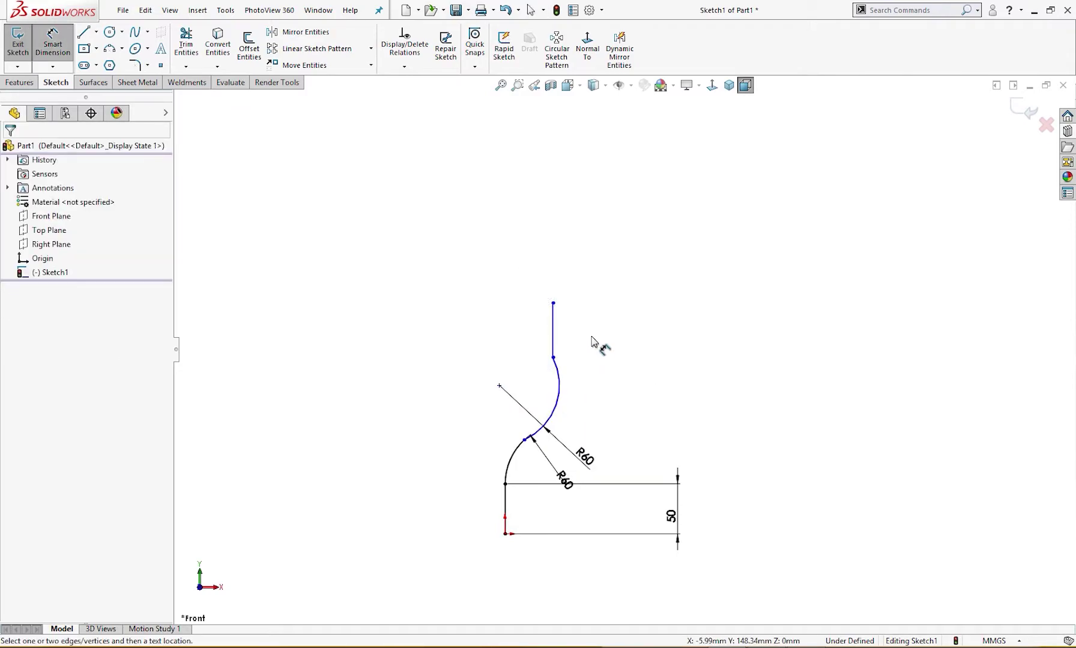
left_click(504, 533)
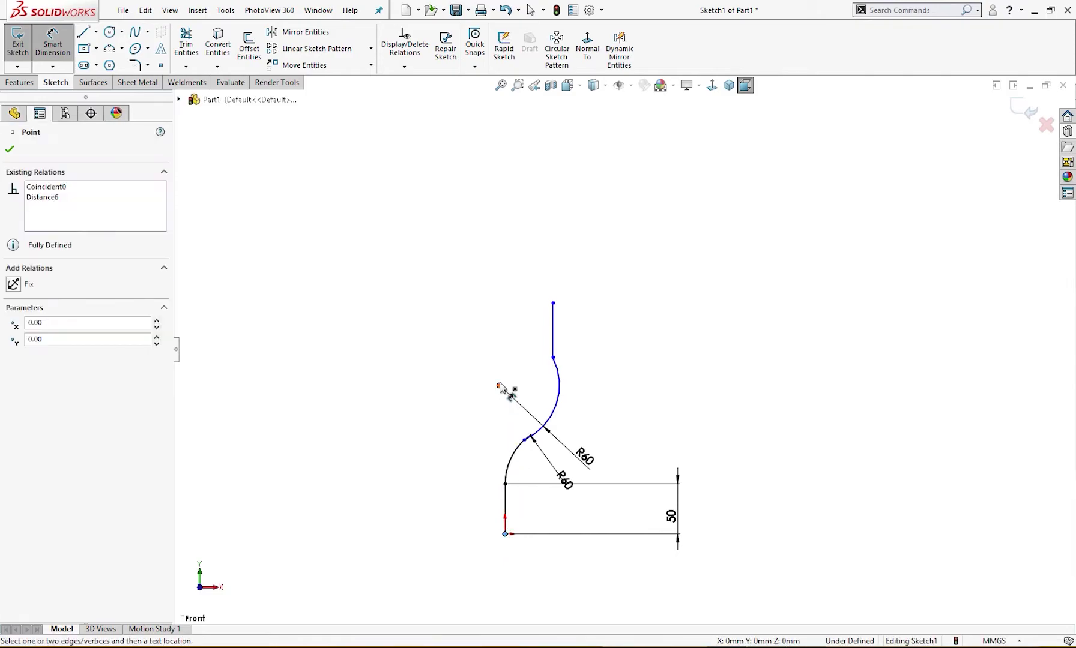
left_click(499, 386)
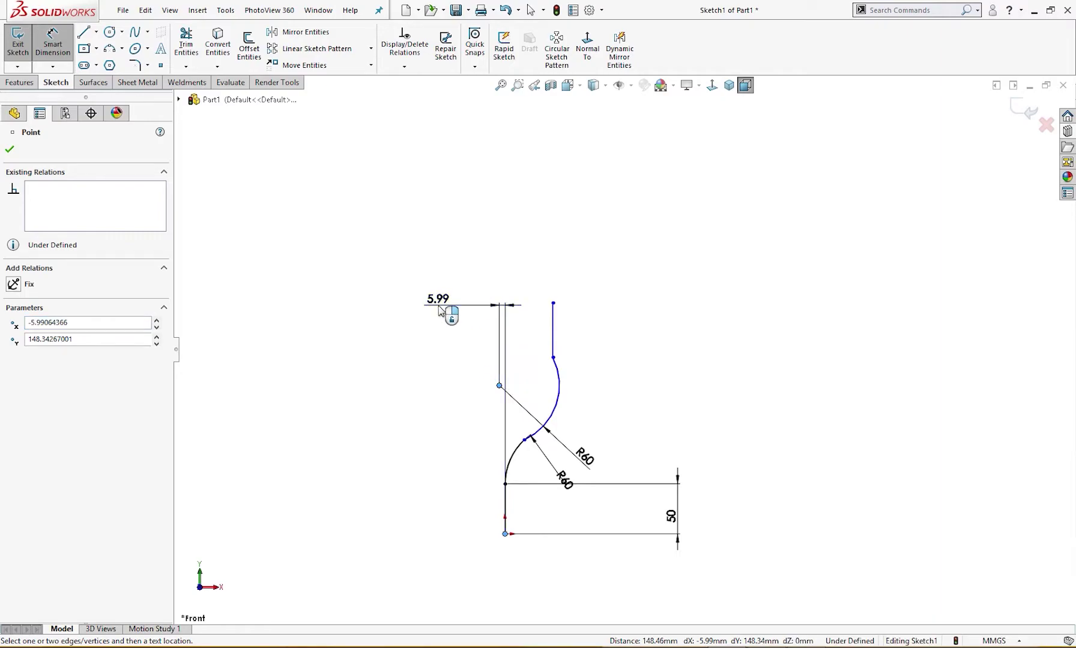
left_click(440, 309)
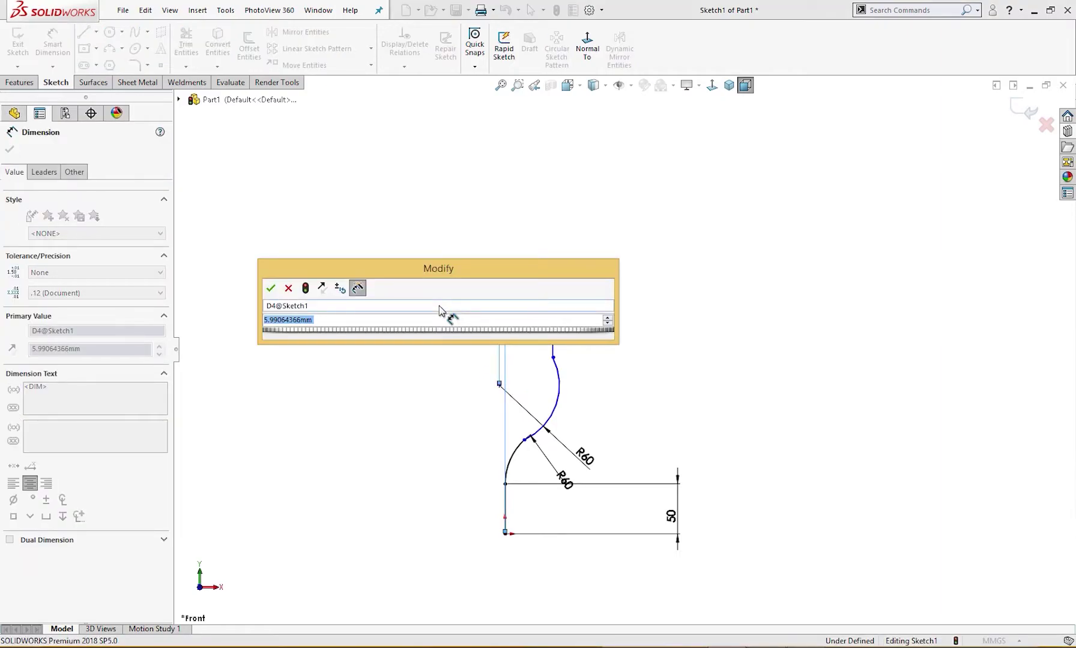
type("10")
key("Return")
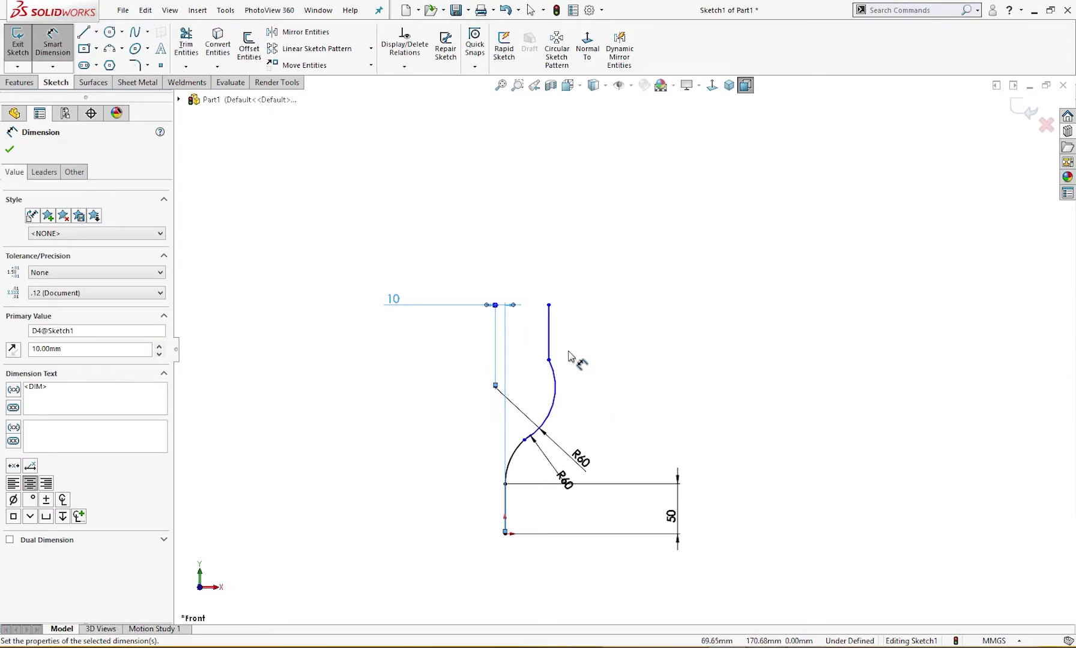
key("Escape")
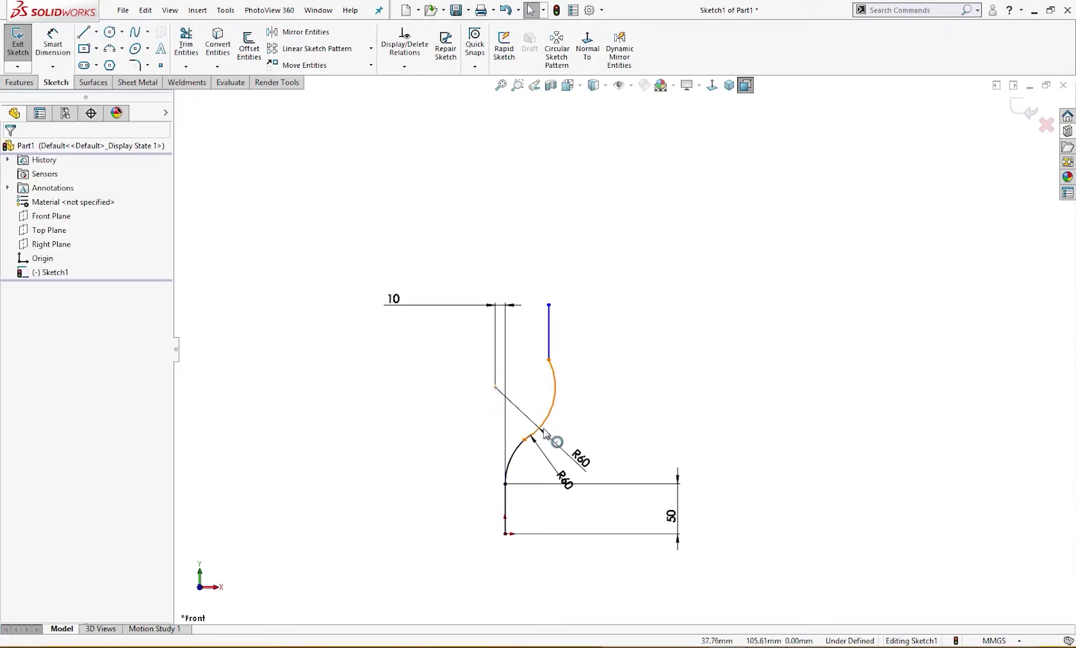
scroll(538, 447, "down", 3)
scroll(534, 441, "down", 4)
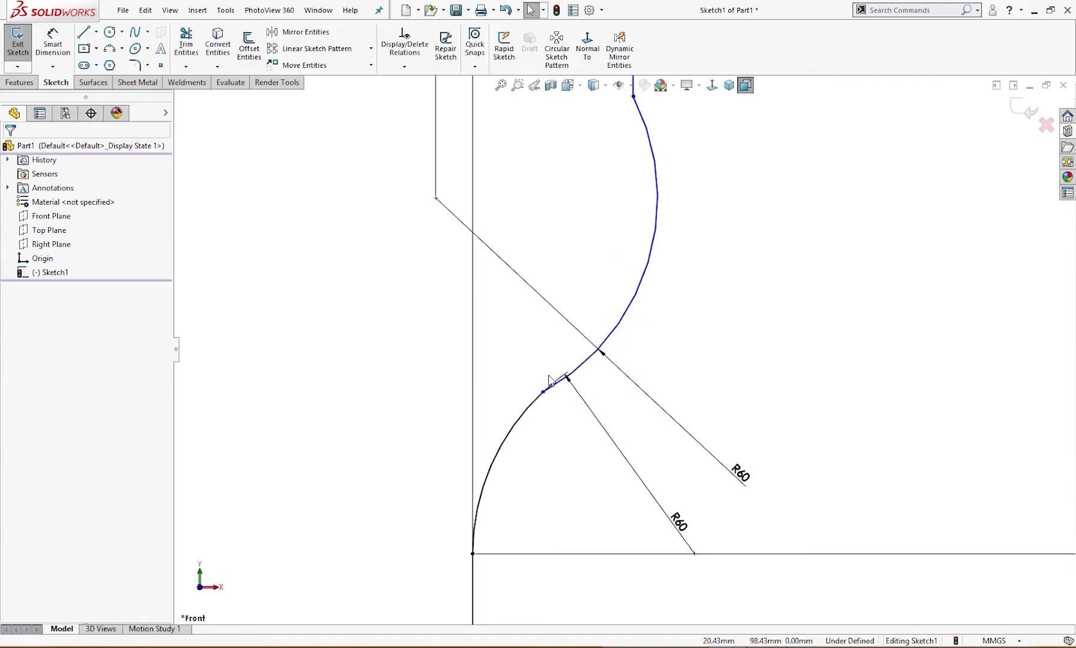
Step: Make the two R60 arcs tangent where they meet
left_click_drag(549, 377, 530, 425)
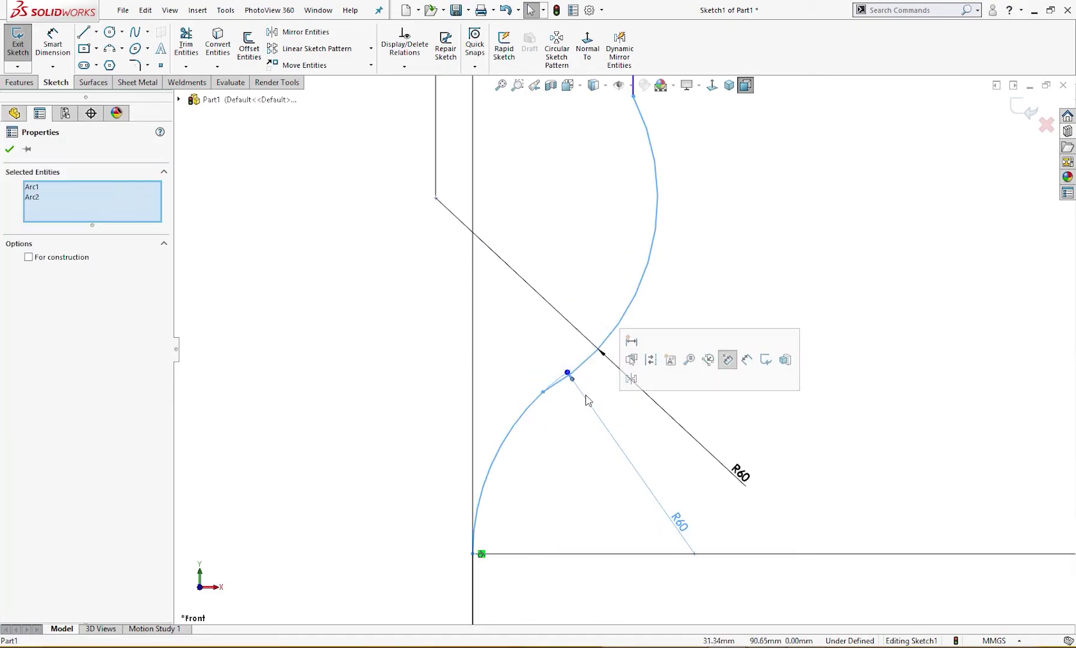
left_click(629, 399)
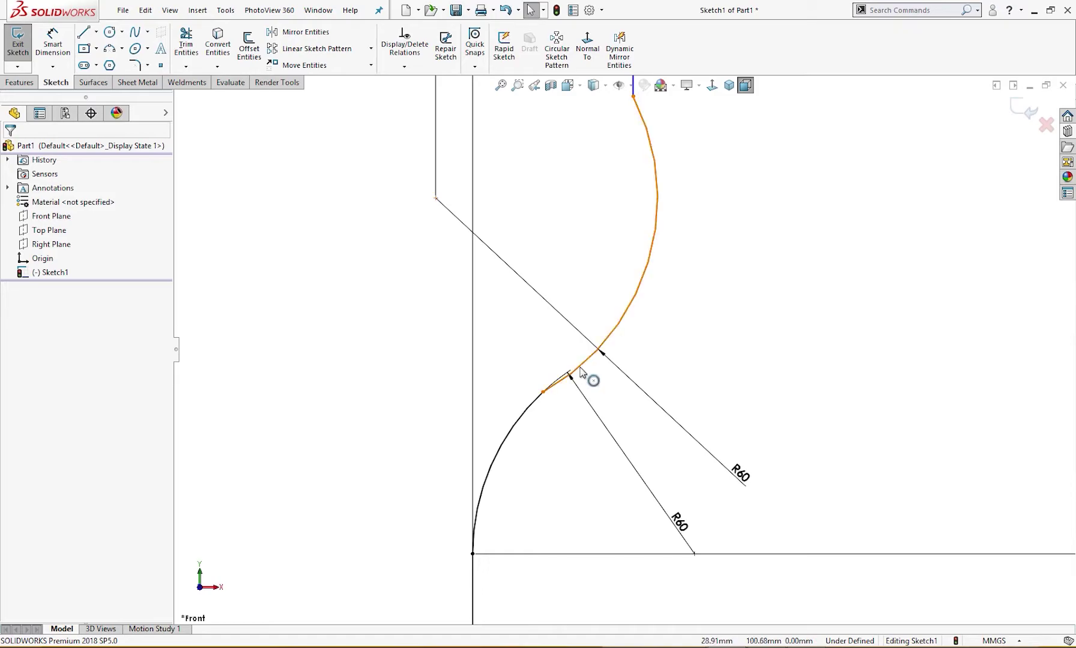
left_click(581, 369)
left_click(526, 414, "ctrl")
left_click(658, 342)
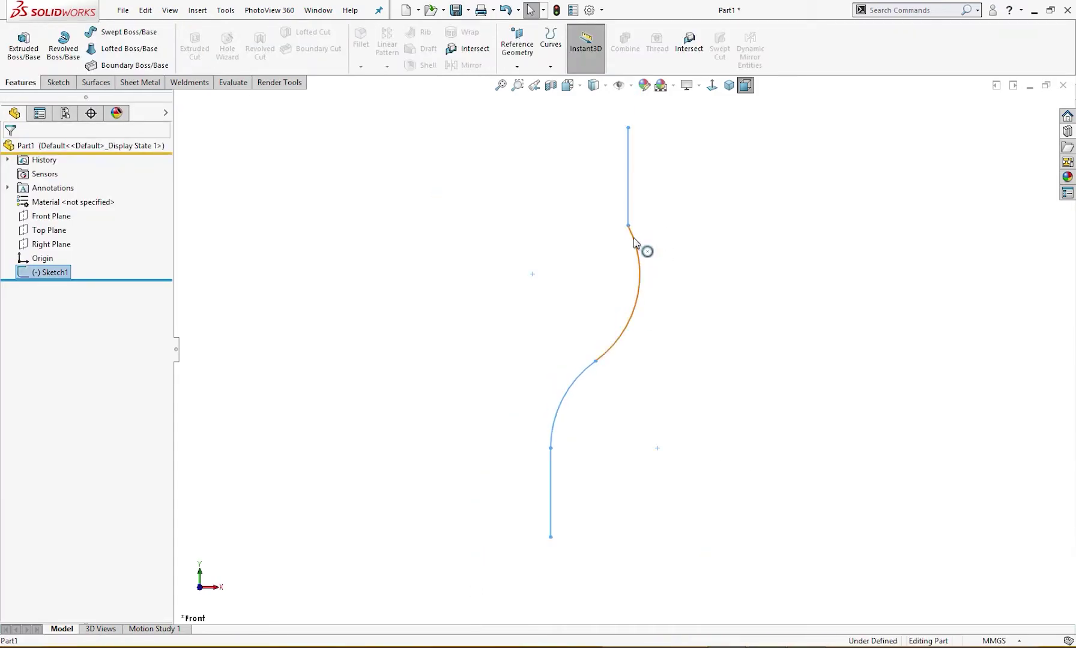
left_click(630, 213)
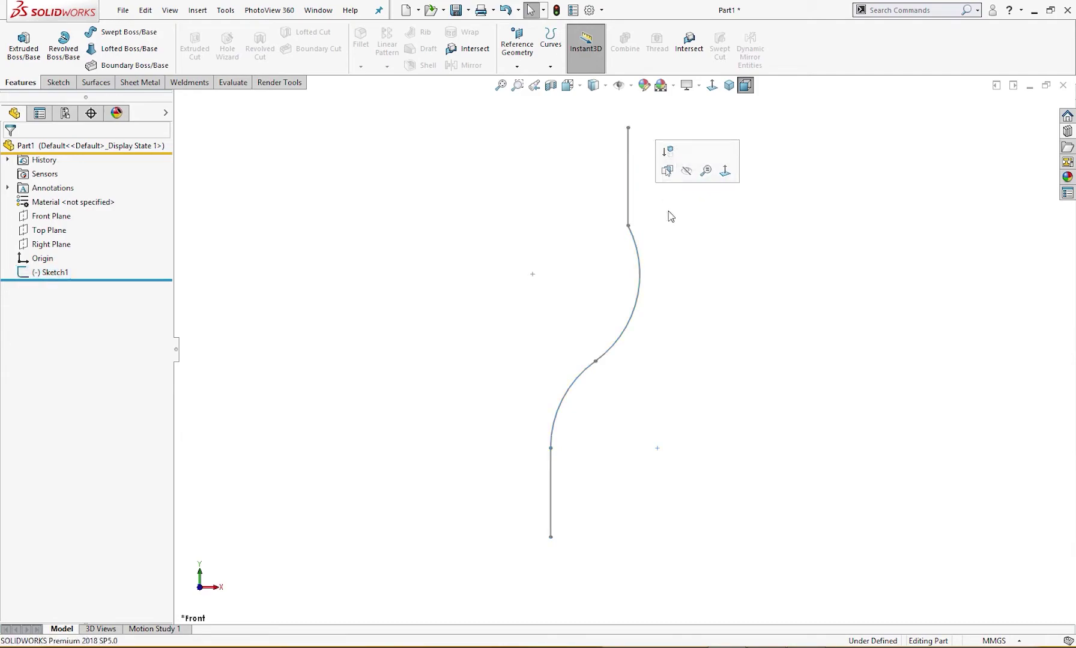
left_click(415, 264)
Step: Reopen Sketch1 for editing and move the 10 mm dimension closer to the sketch
left_click(68, 274)
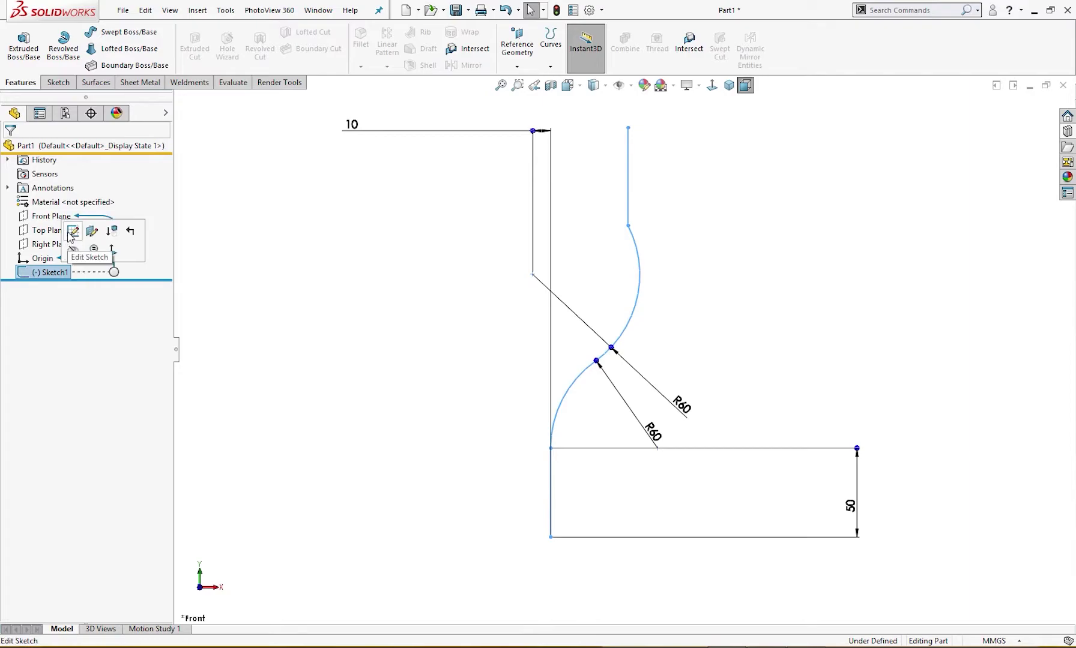
left_click(72, 236)
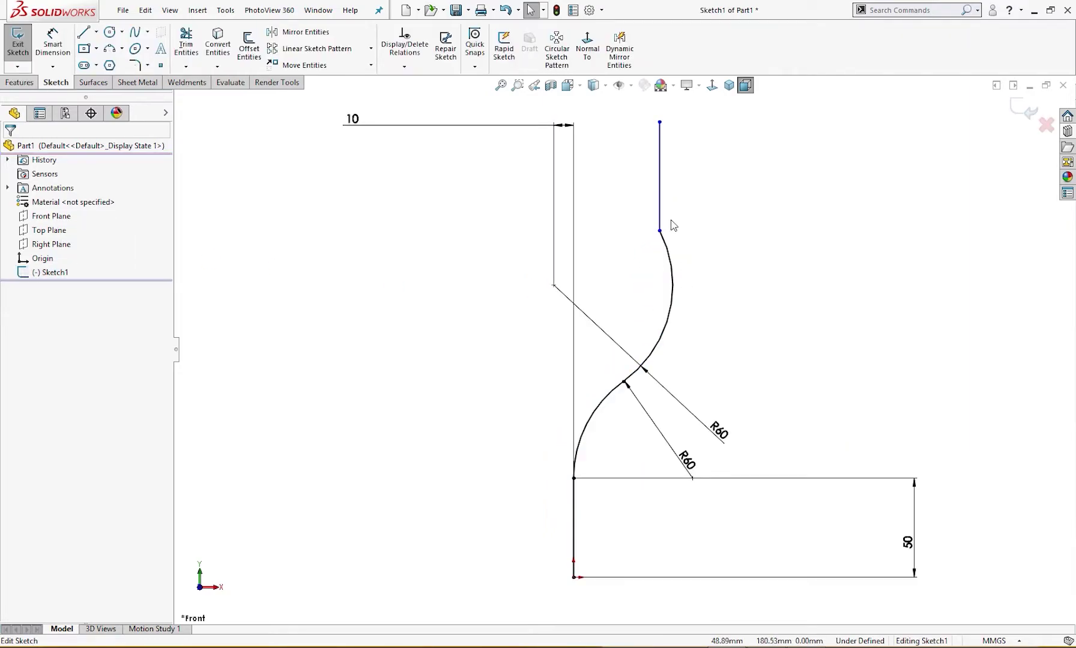
left_click_drag(671, 225, 635, 257)
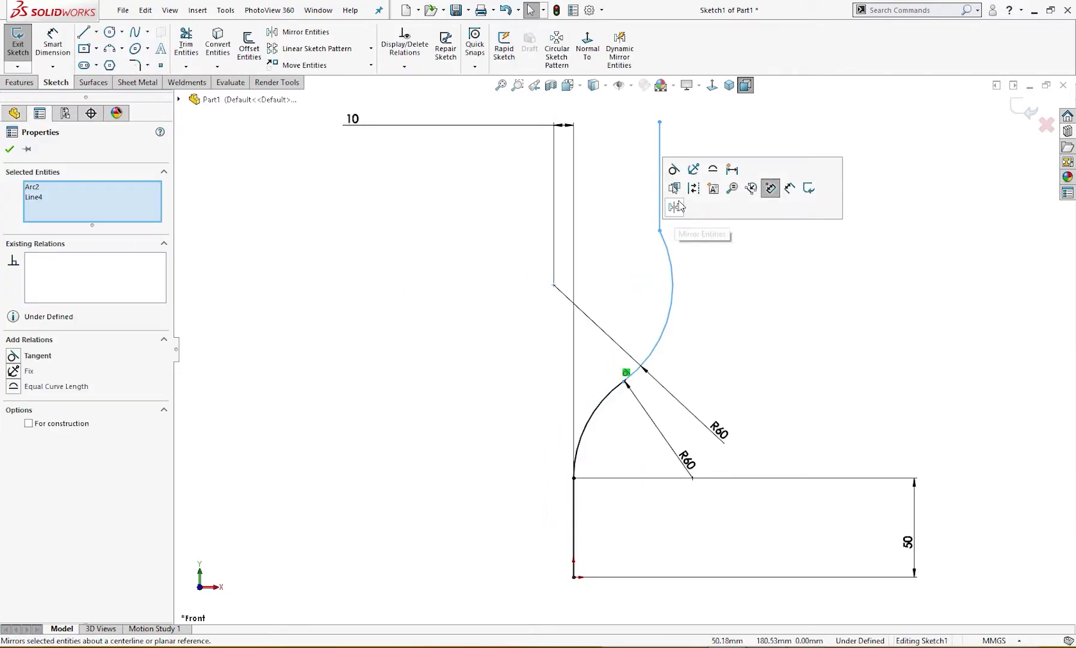
left_click(704, 243)
scroll(706, 381, "up", 3)
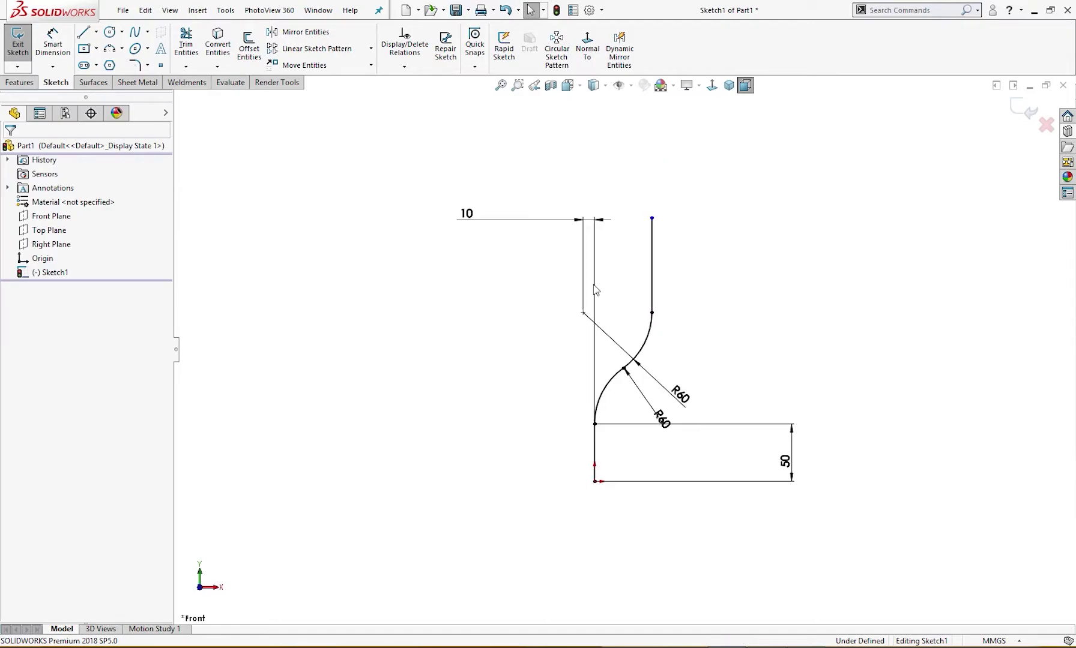
left_click_drag(479, 225, 471, 266)
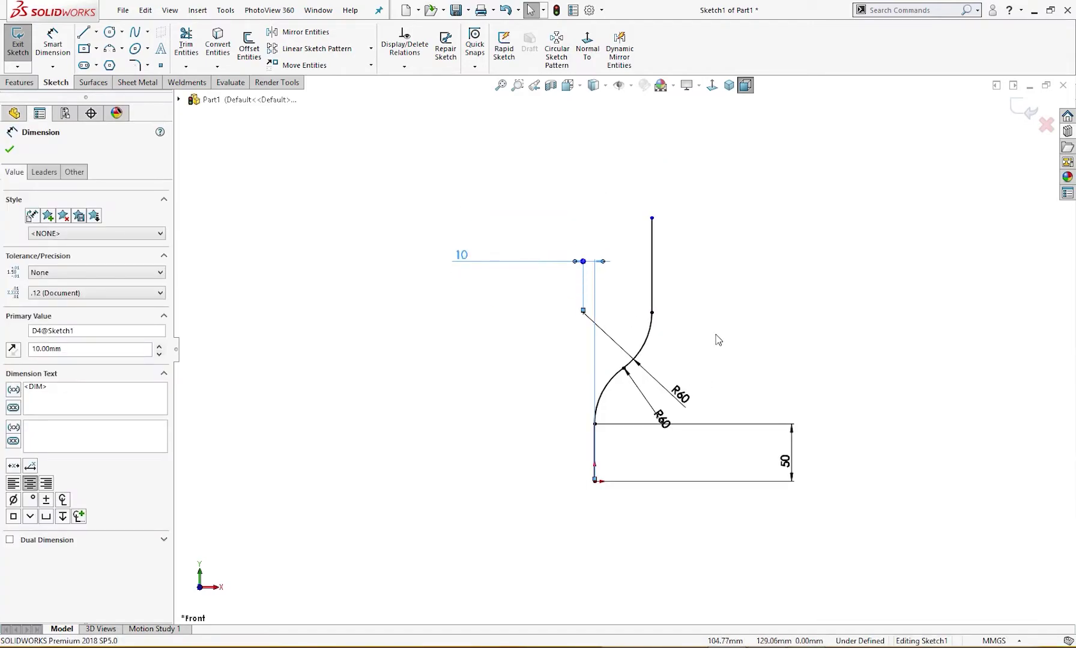
Step: Add a 200 mm vertical dimension from the origin to the path's top end
right_click_drag(719, 341, 726, 276)
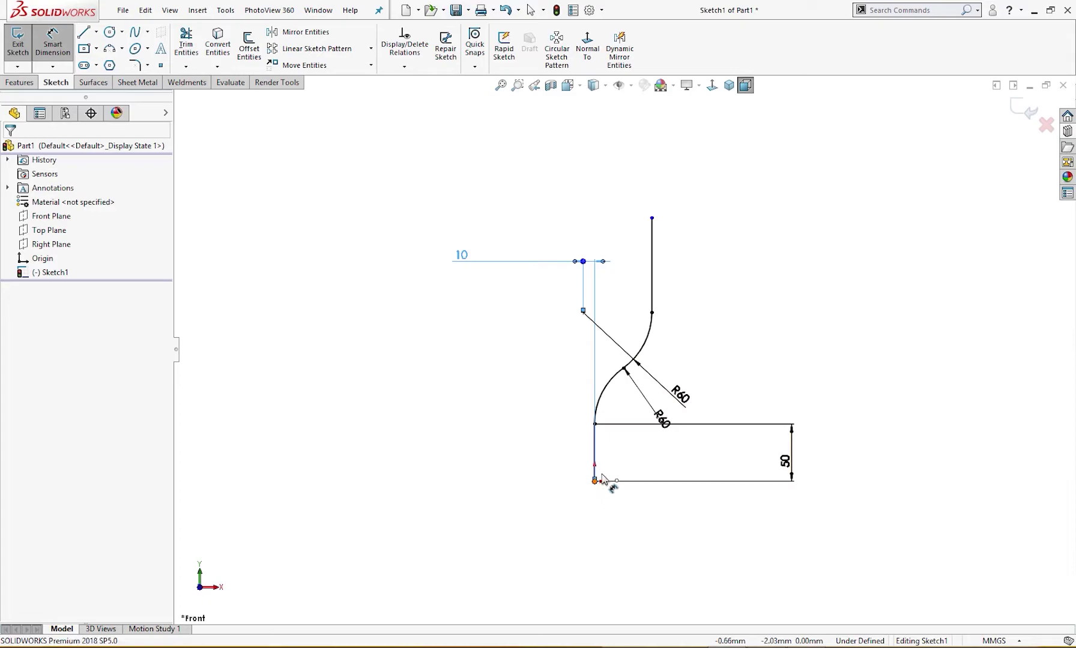
left_click(596, 480)
left_click(651, 218)
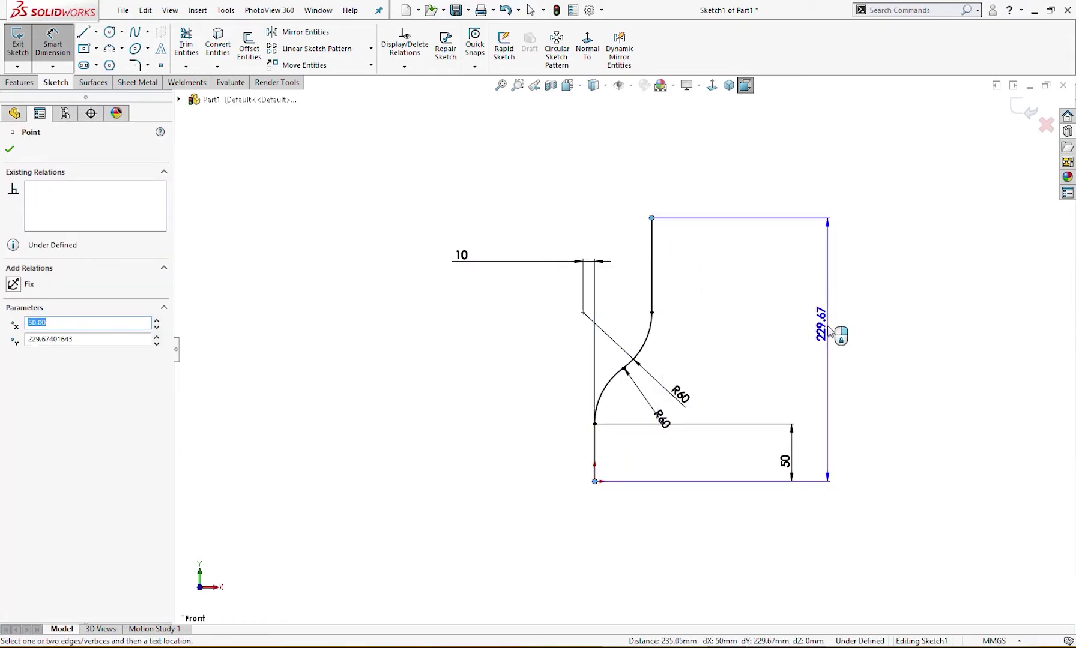
left_click(823, 335)
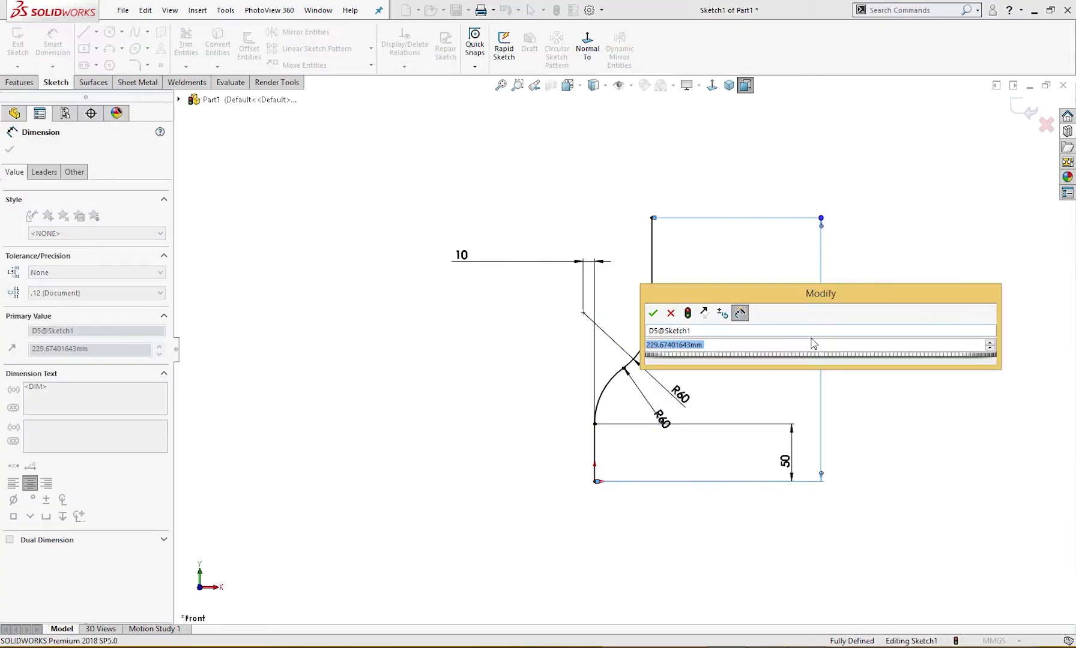
type("200")
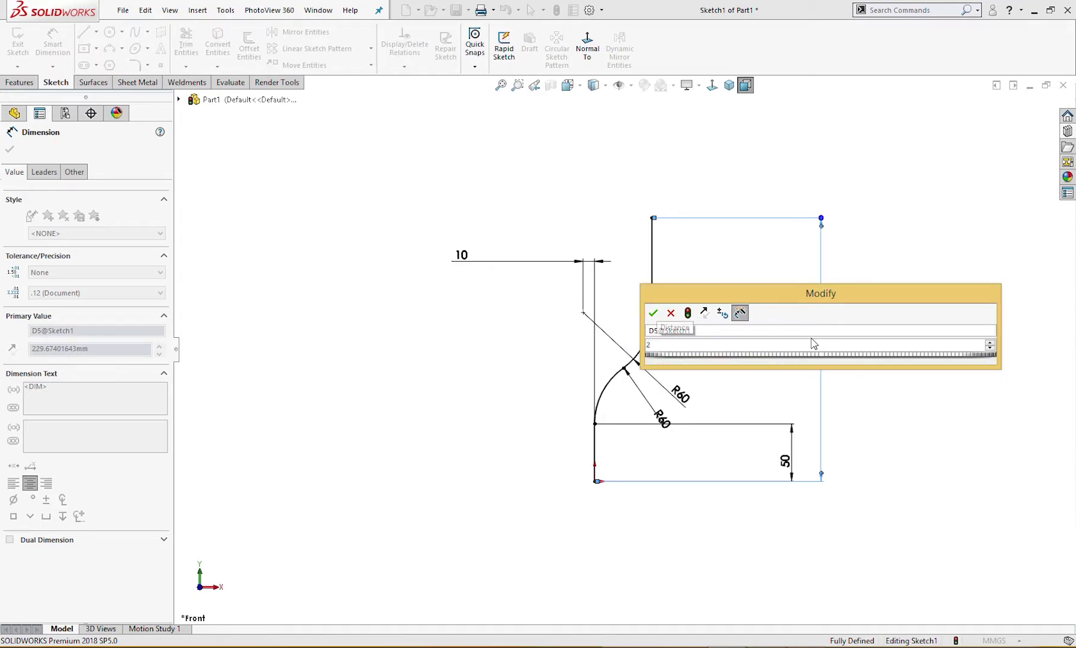
key("Return")
key("Escape")
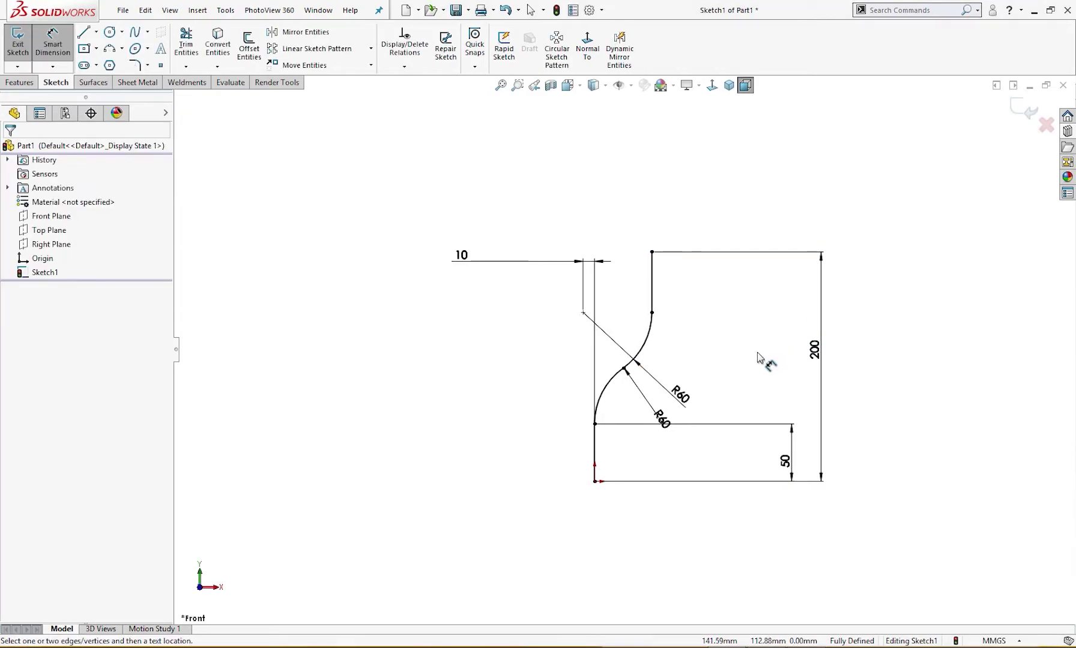
Step: Reposition the two R60 labels and check the Bend Pipe reference drawing
left_click_drag(709, 397, 730, 379)
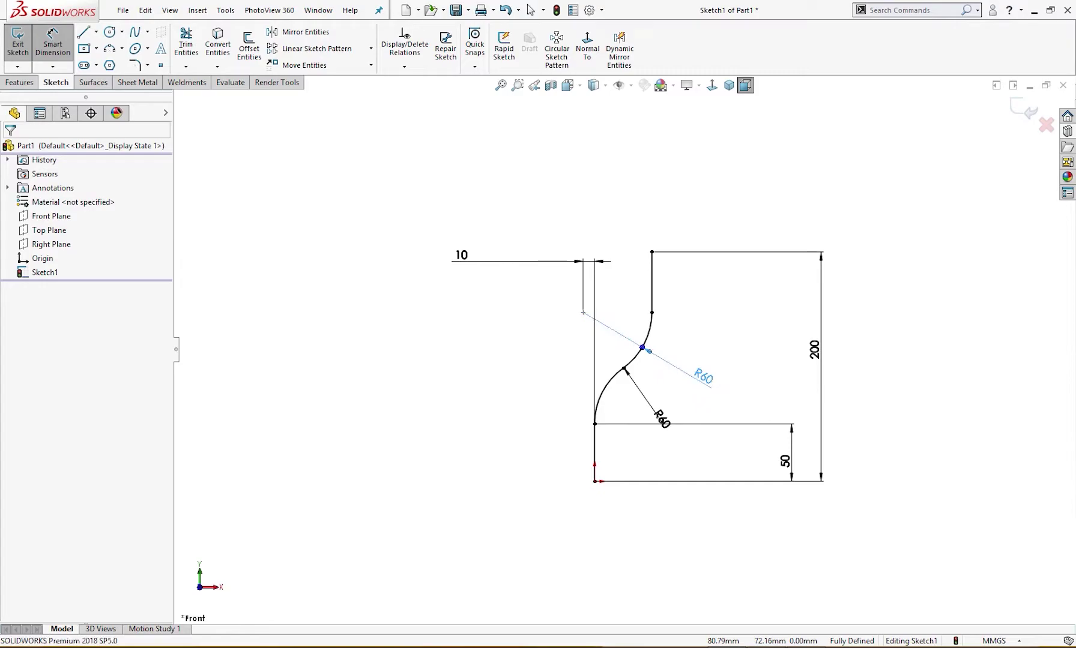
mouse_move(671, 427)
left_mouse_down()
mouse_move(687, 417)
mouse_move(654, 414)
left_mouse_up()
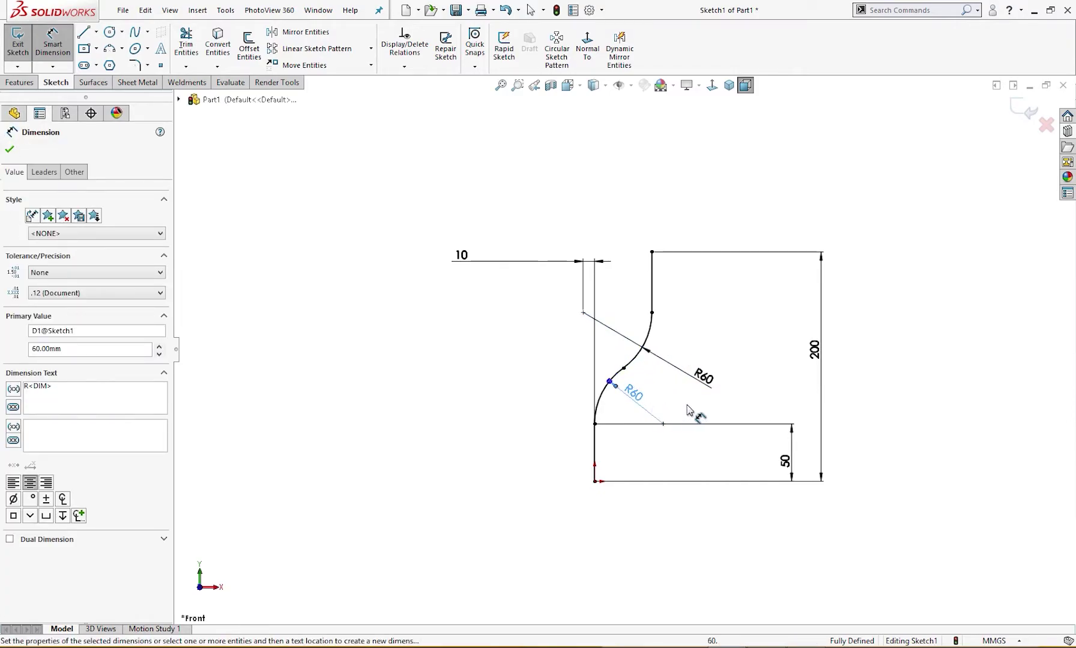
key("Escape")
key("alt+Tab")
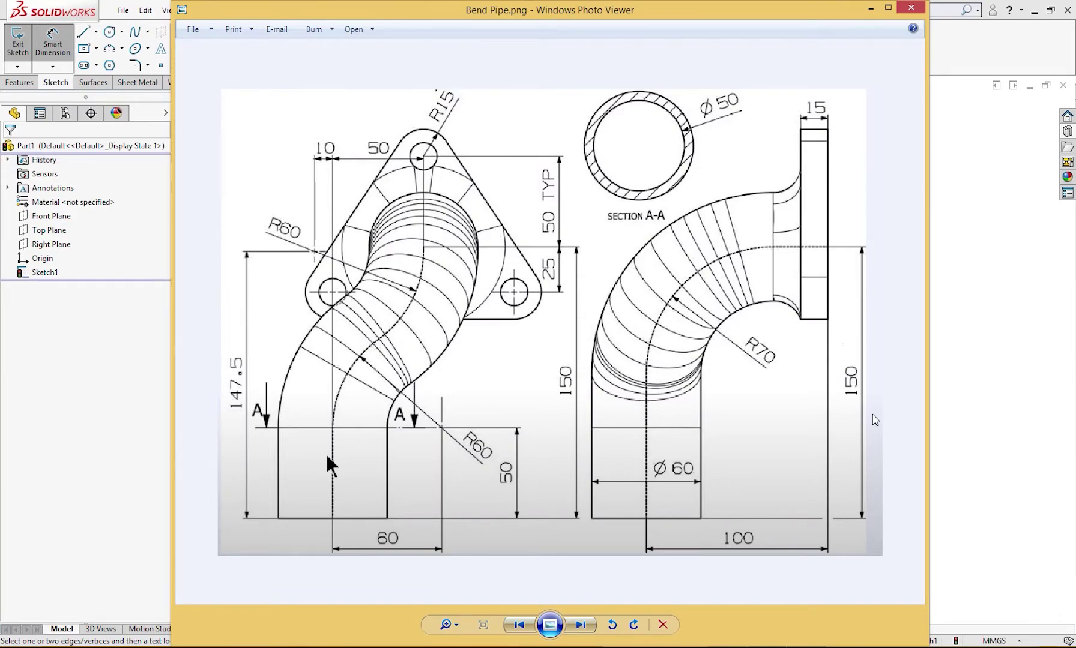
left_click(870, 9)
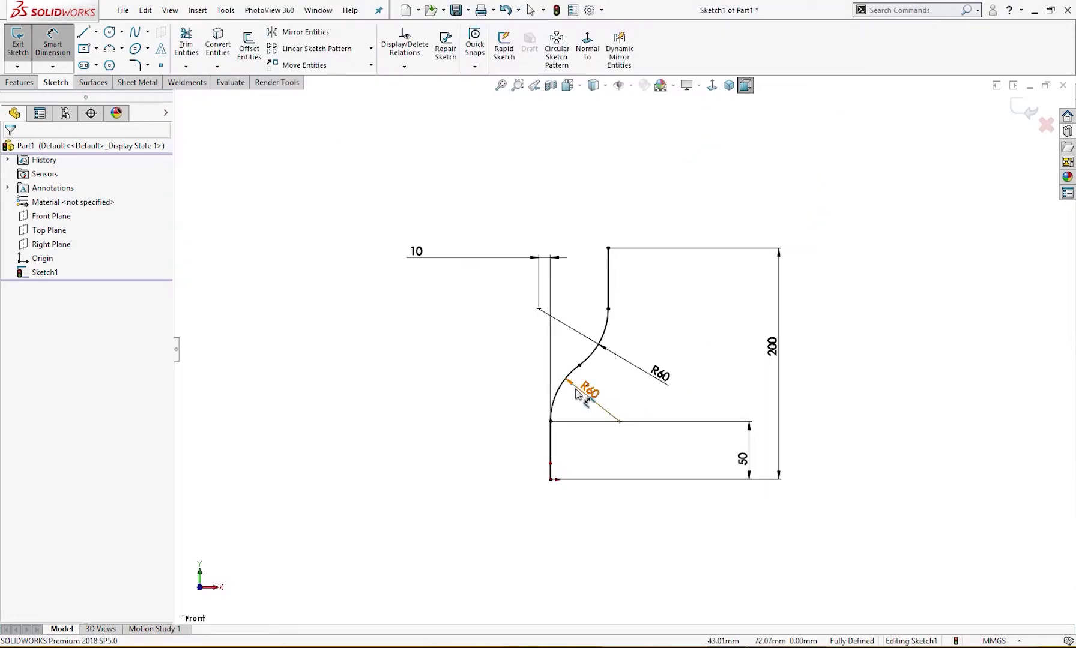
Step: Nudge the lower R60 label into place and exit Sketch1
left_click_drag(585, 393, 587, 401)
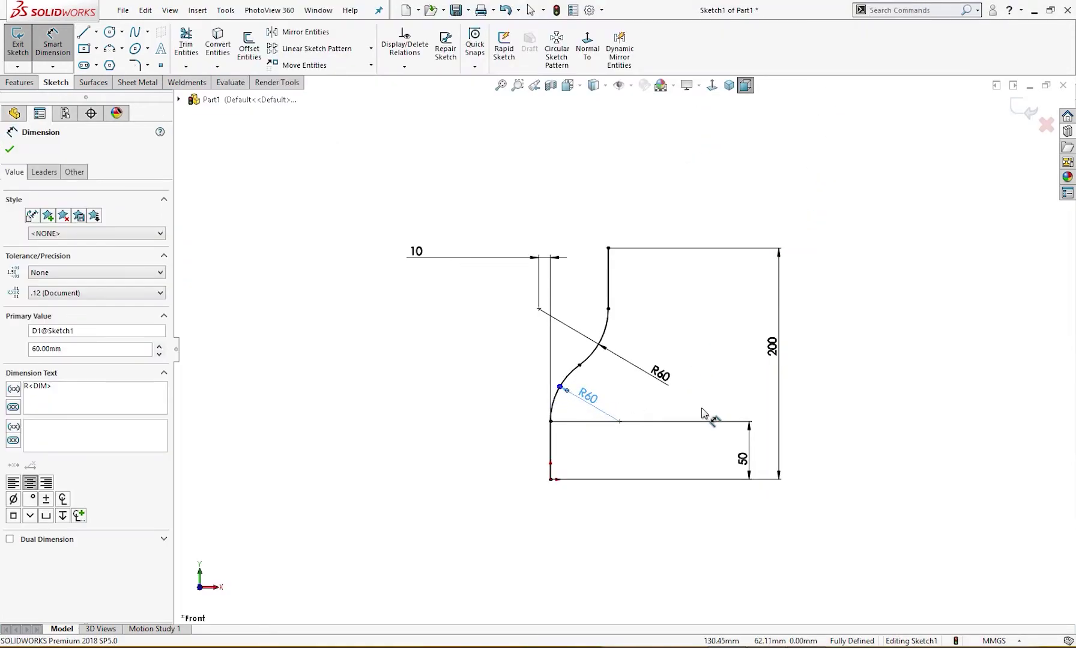
left_click(923, 293)
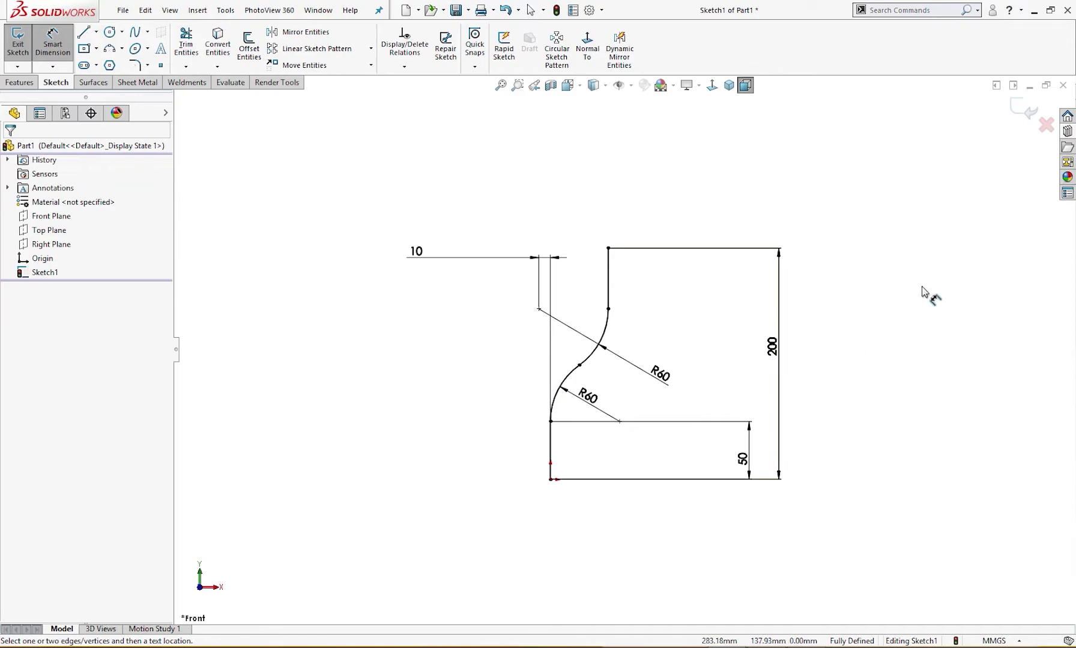
left_click(1029, 112)
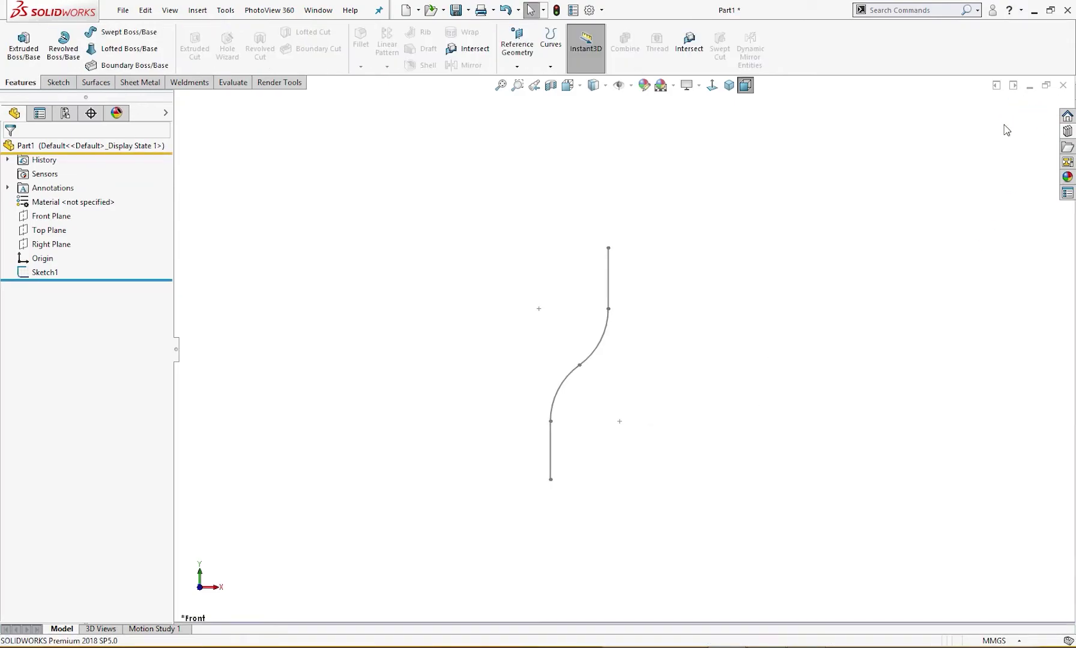
Step: On the Right Plane, sketch an origin vertical line, a tangent quarter arc, and a short horizontal line
left_click(51, 243)
left_click(72, 227)
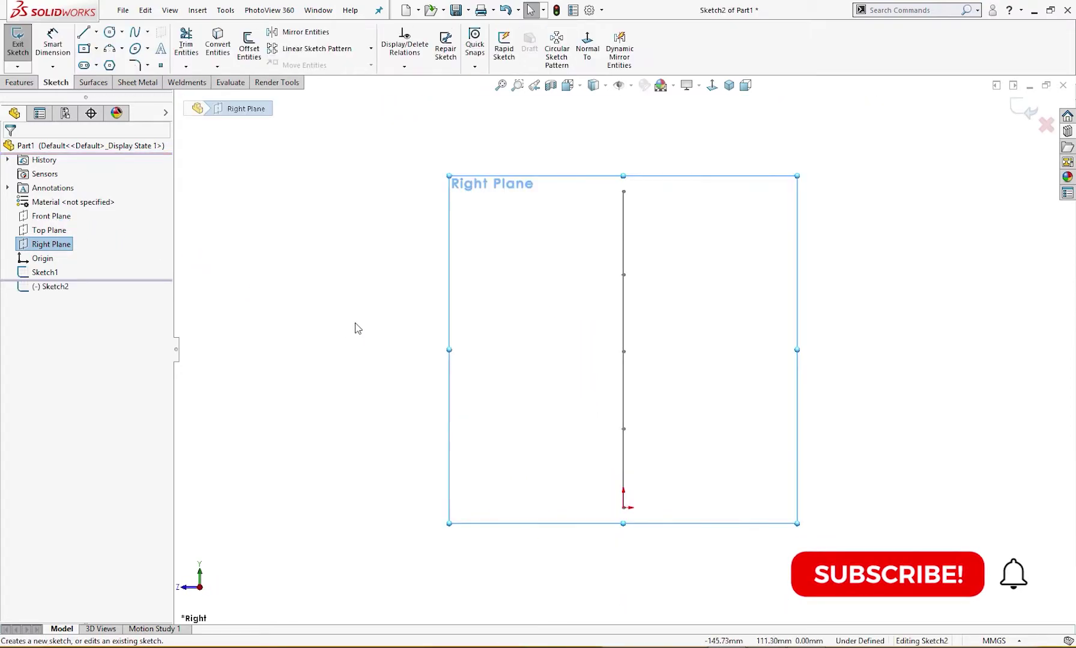
key("l")
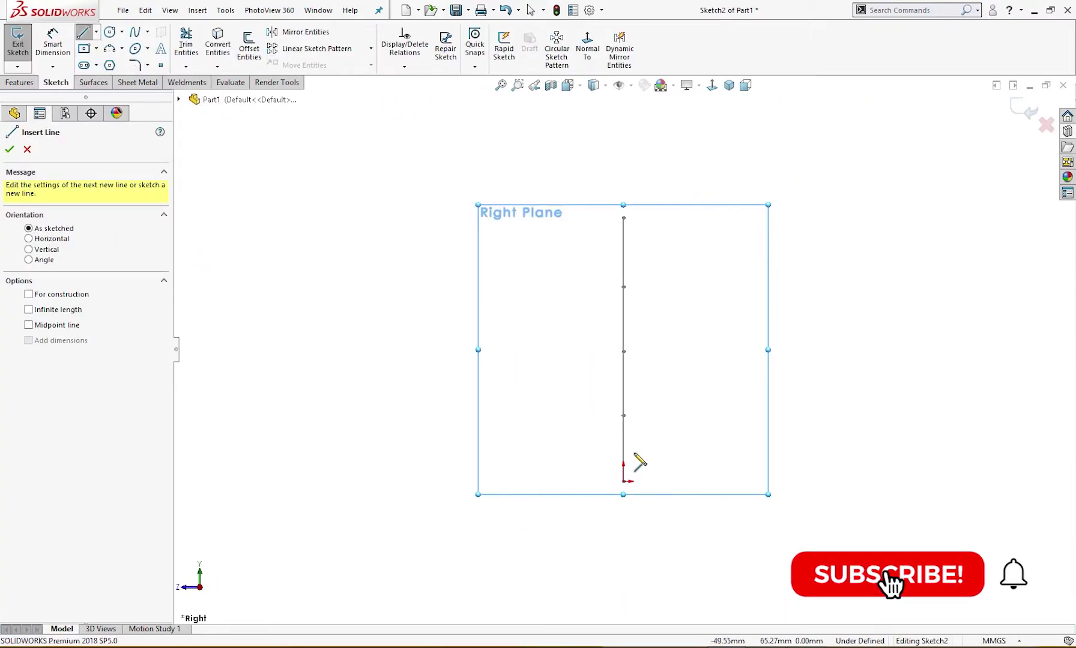
left_click(624, 480)
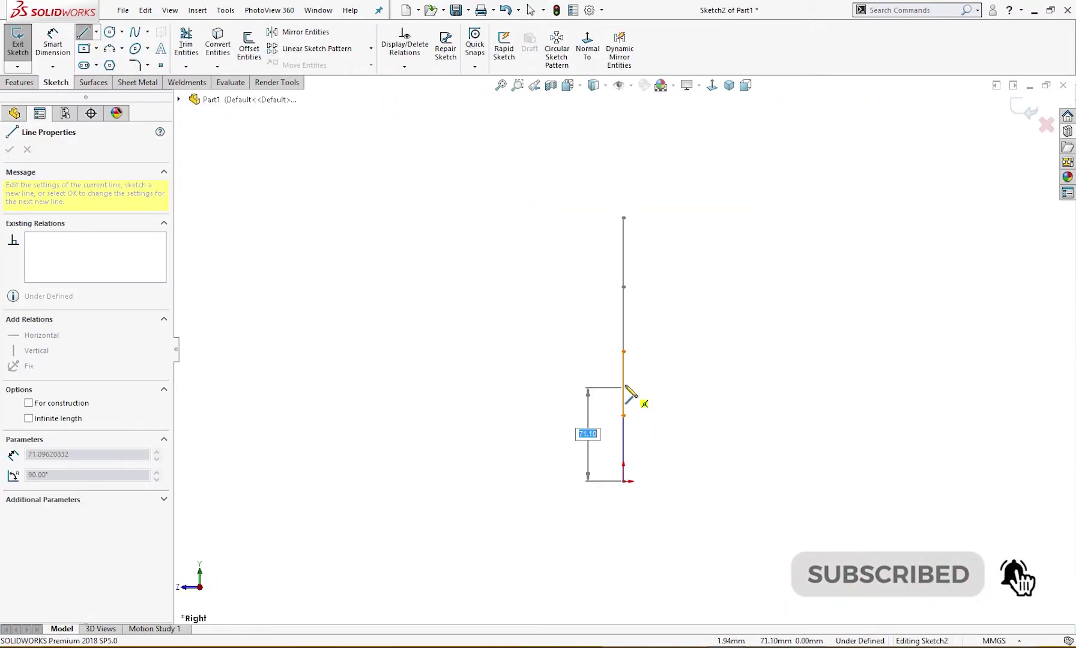
left_click(623, 372)
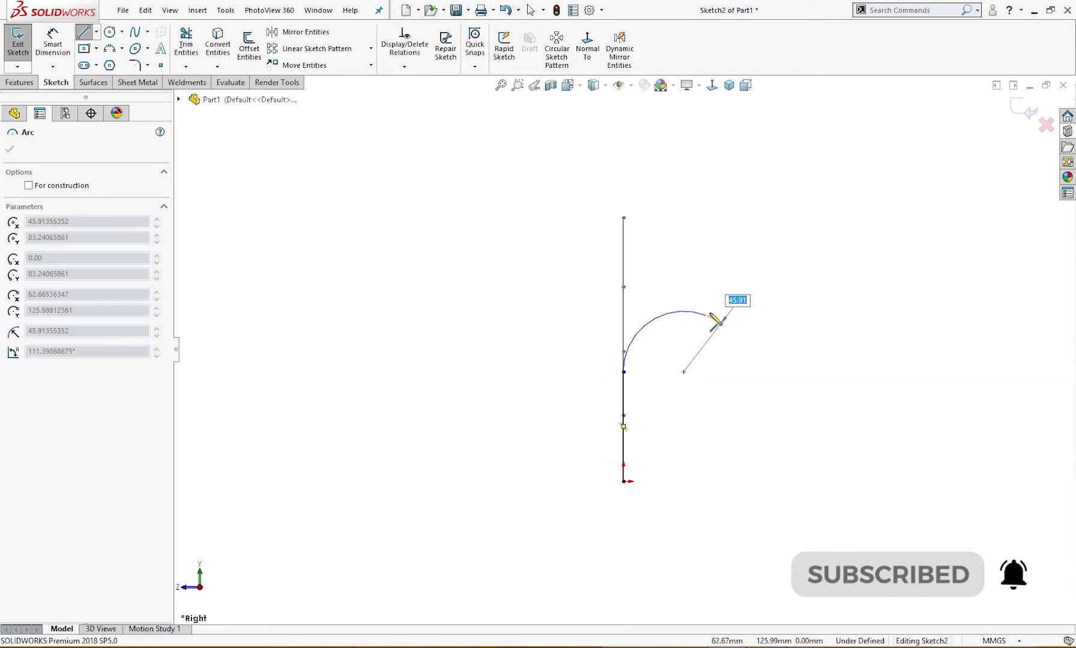
left_click(713, 281)
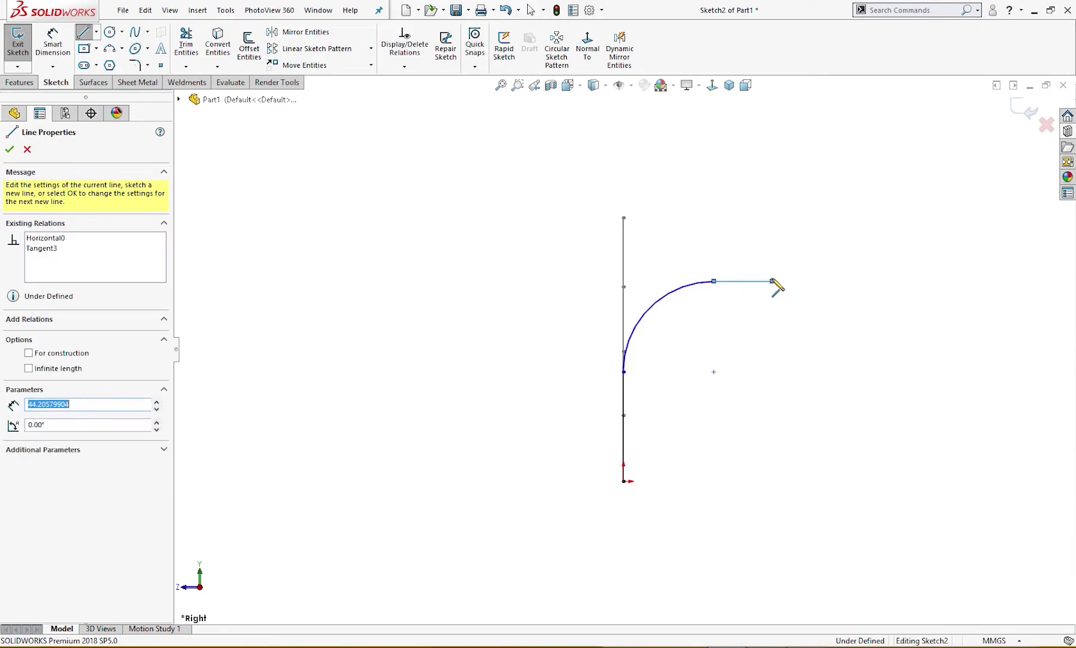
left_click(773, 281)
key("Escape")
Step: Dimension the arc to R70 and the horizontal line's end 100 mm from the origin
key("d")
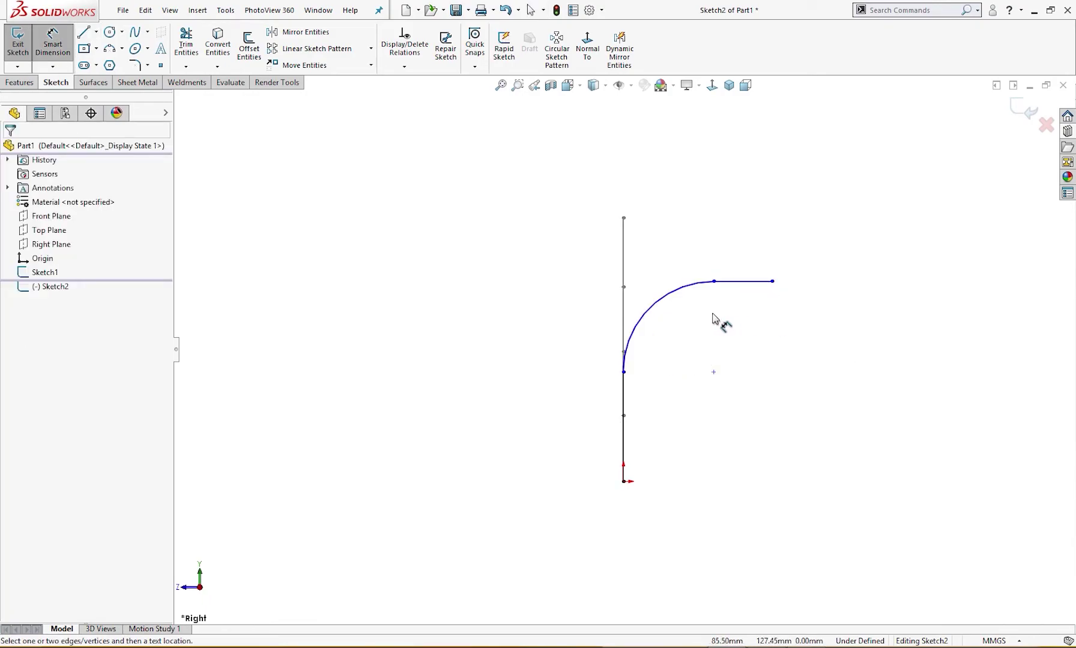
left_click(683, 299)
left_click(686, 330)
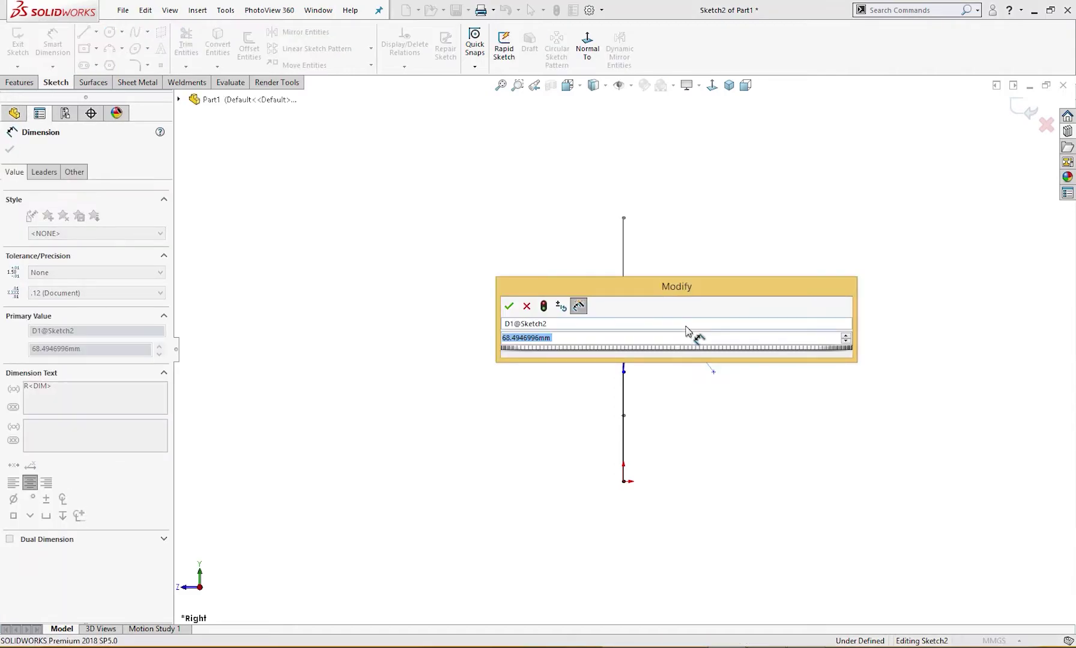
type("70")
key("Return")
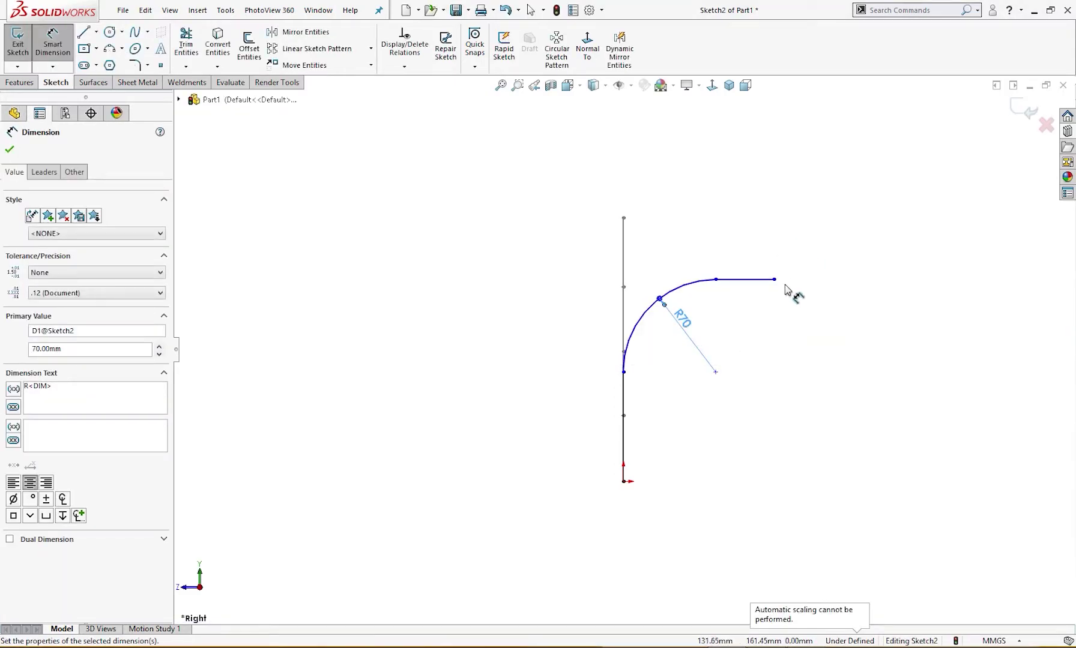
left_click(775, 280)
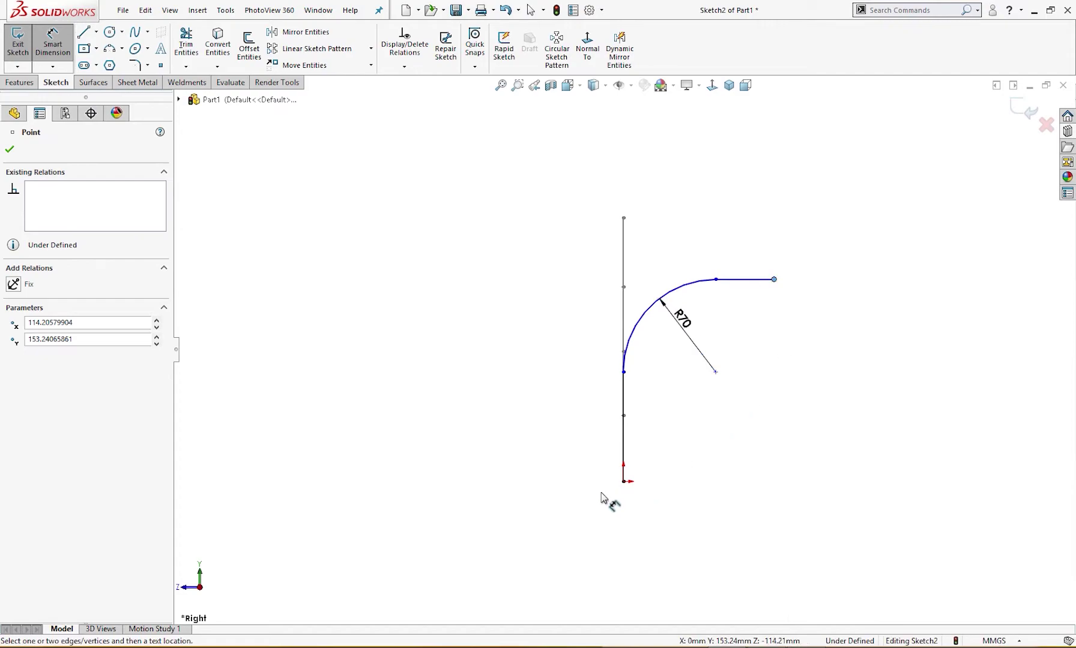
left_click(624, 484)
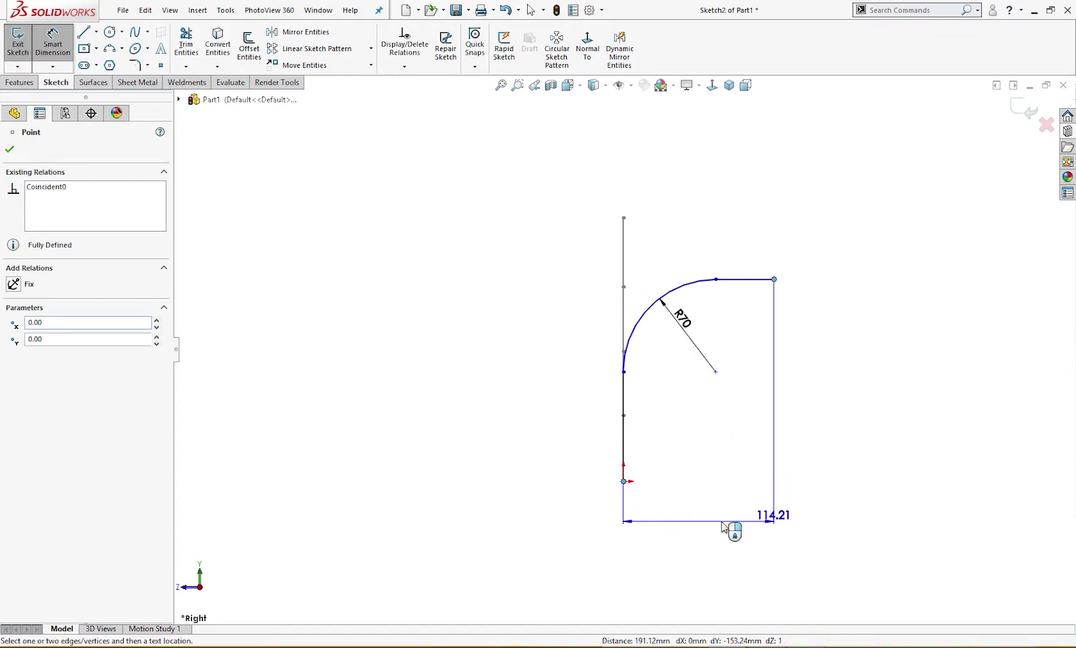
left_click(729, 530)
type("100")
key("Return")
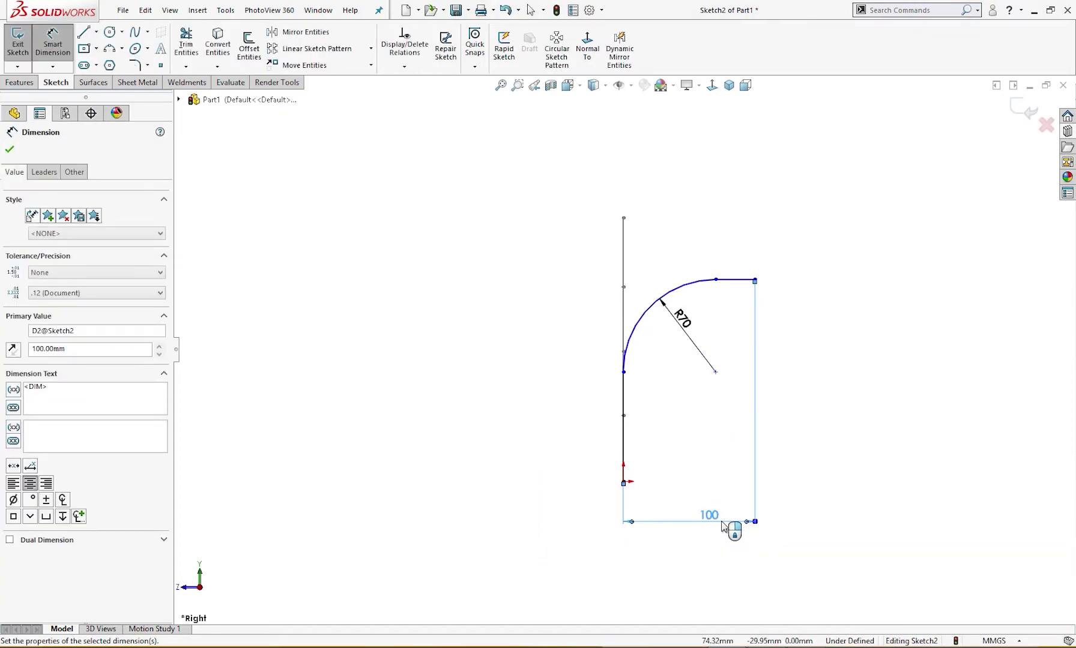
Step: Set the top line 150 mm above the origin and close Sketch2
left_click(738, 281)
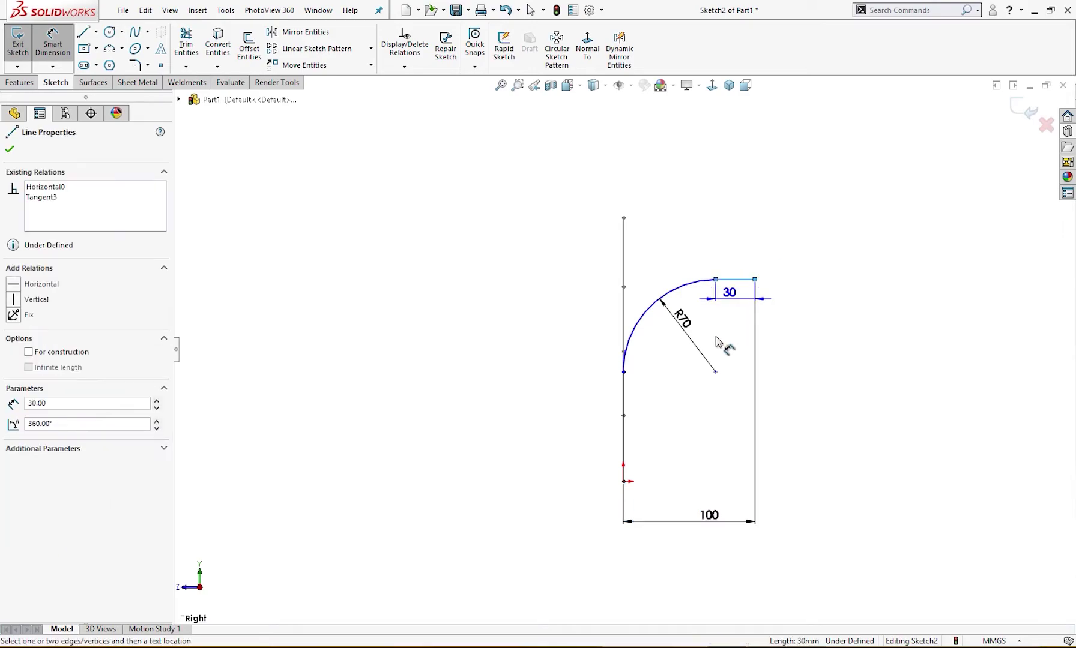
left_click(623, 482)
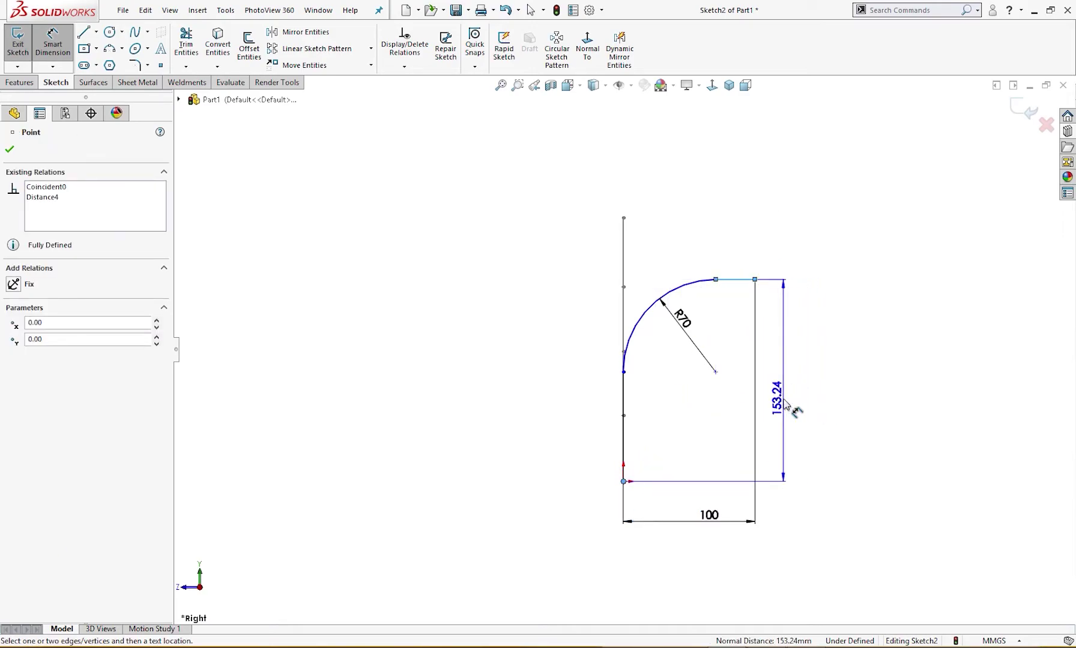
left_click(786, 405)
type("150")
key("Return")
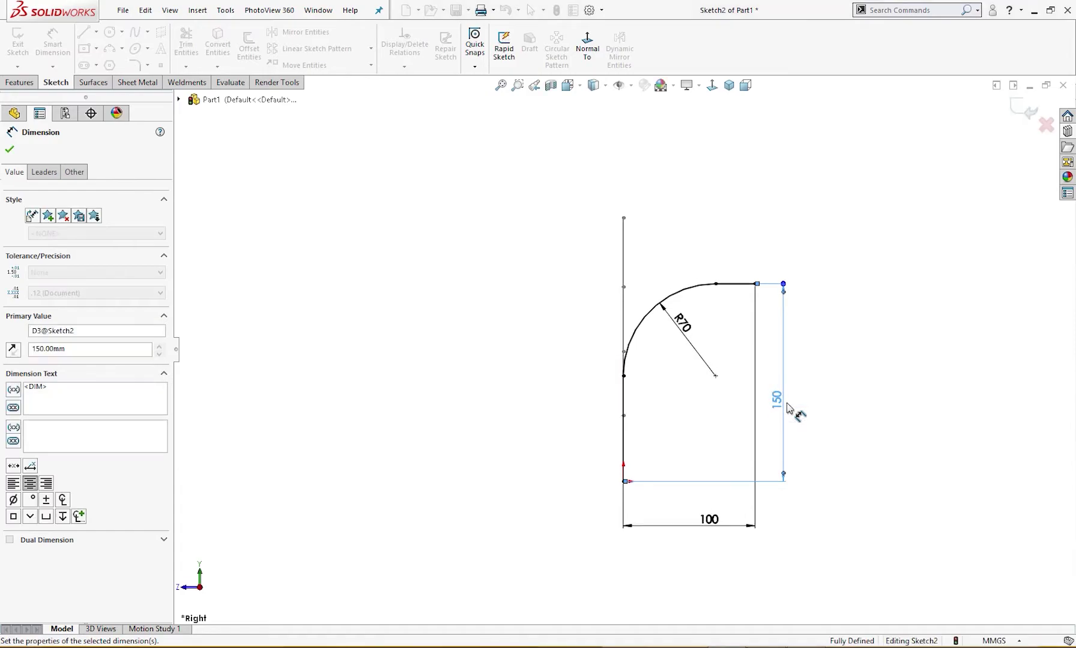
left_click(849, 397)
mouse_move(847, 396)
middle_mouse_down()
mouse_move(889, 441)
mouse_move(881, 461)
mouse_move(891, 466)
middle_mouse_up()
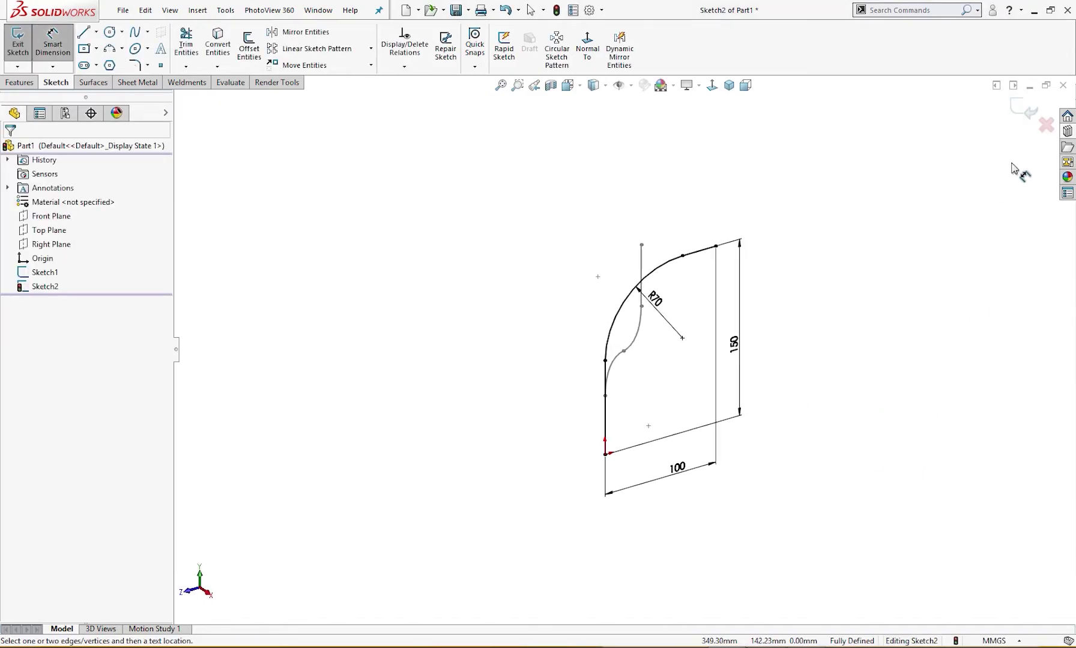
left_click(1026, 111)
left_click(587, 188)
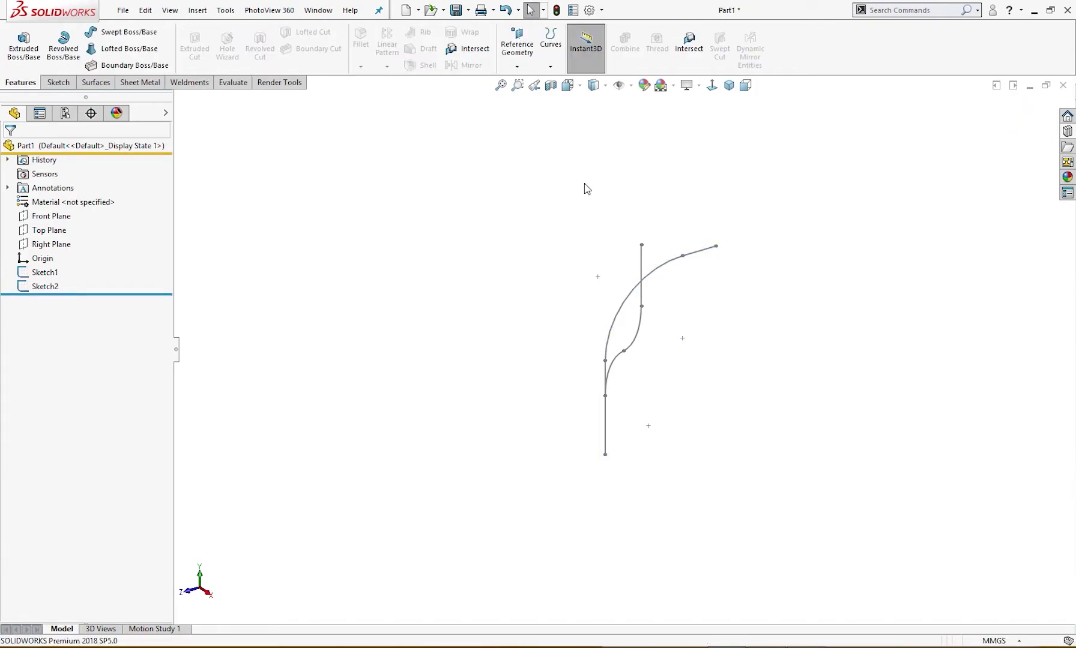
Step: Create a sketch-on-sketch projected curve from Sketch1 and Sketch2
left_click(550, 66)
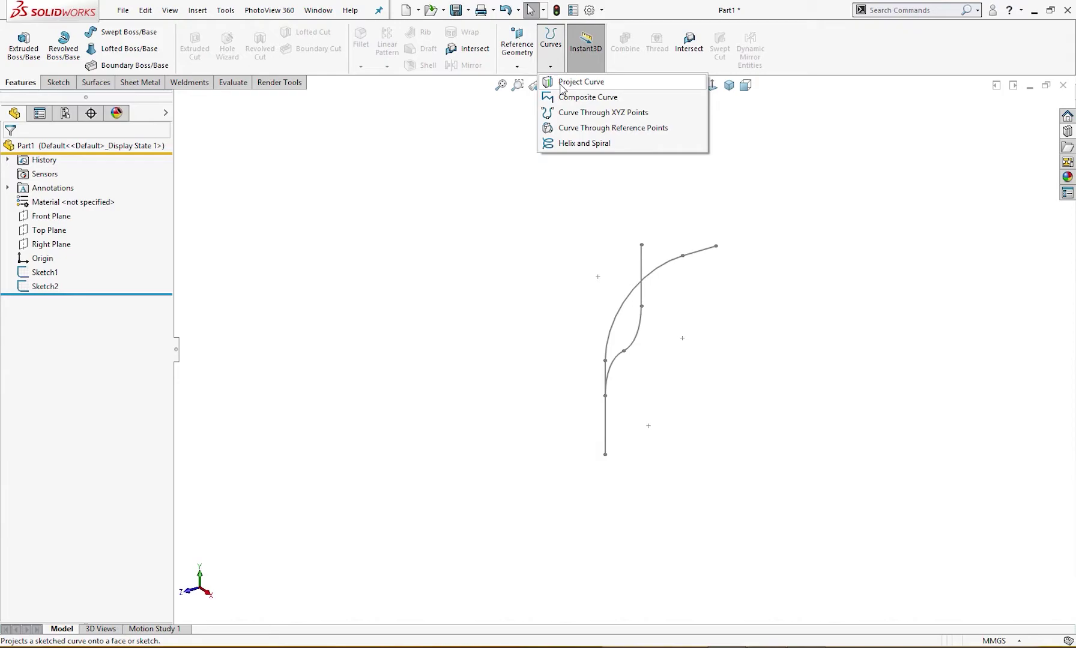
left_click(580, 82)
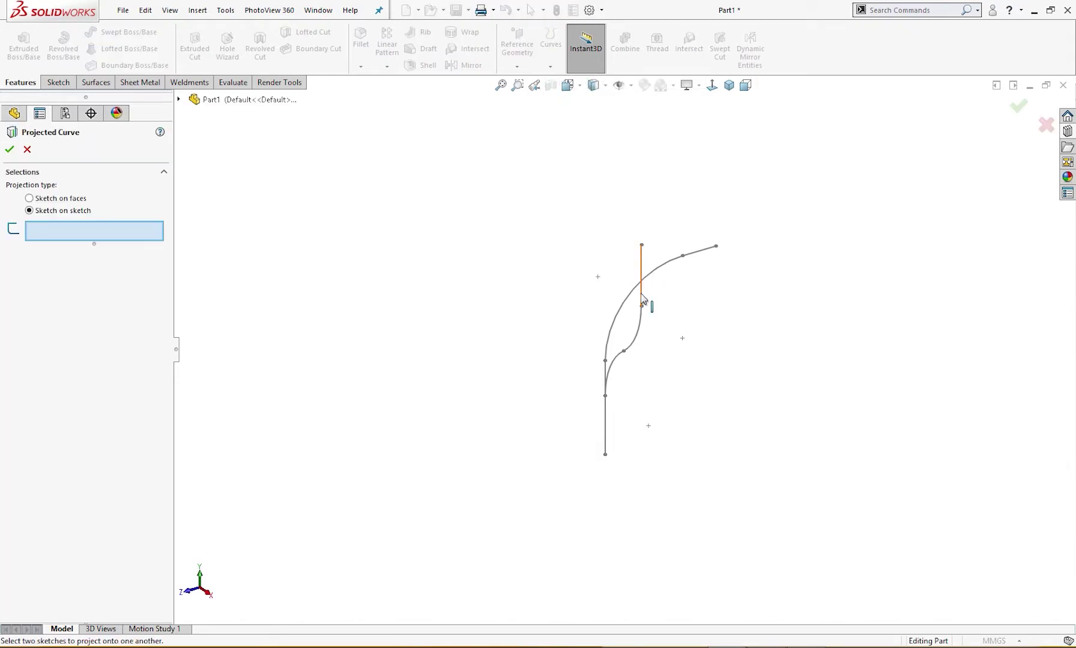
left_click(641, 298)
left_click(631, 302)
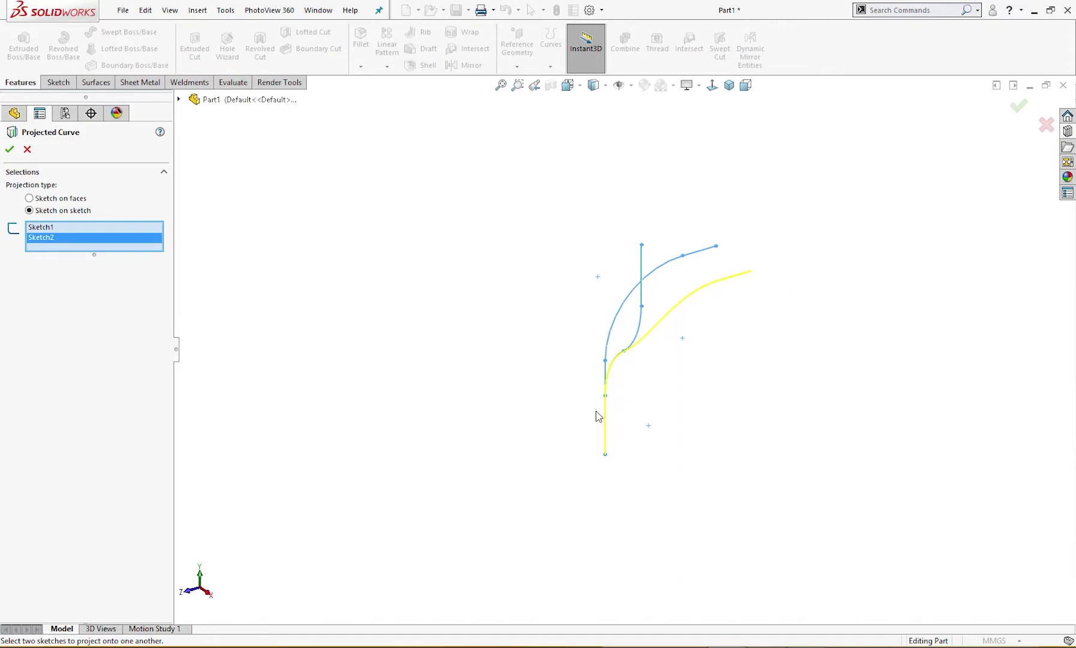
left_click(10, 150)
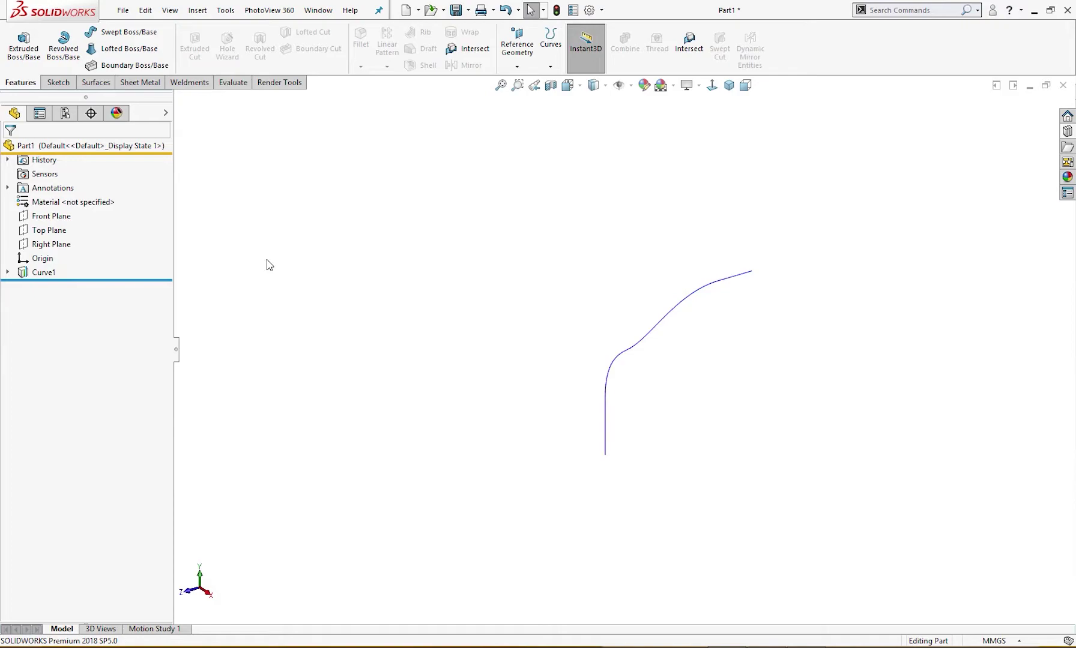
Step: Add a reference plane parallel to Front Plane, coincident with the curve's upper endpoint
mouse_move(267, 260)
middle_mouse_down()
mouse_move(351, 310)
mouse_move(312, 309)
middle_mouse_up()
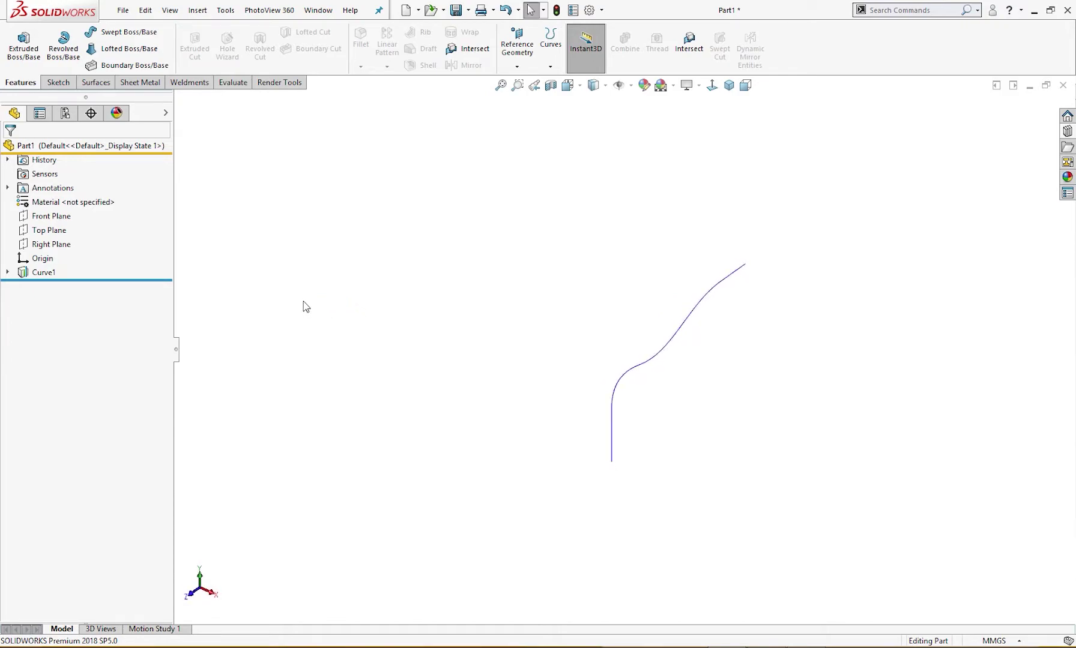
left_click(59, 218)
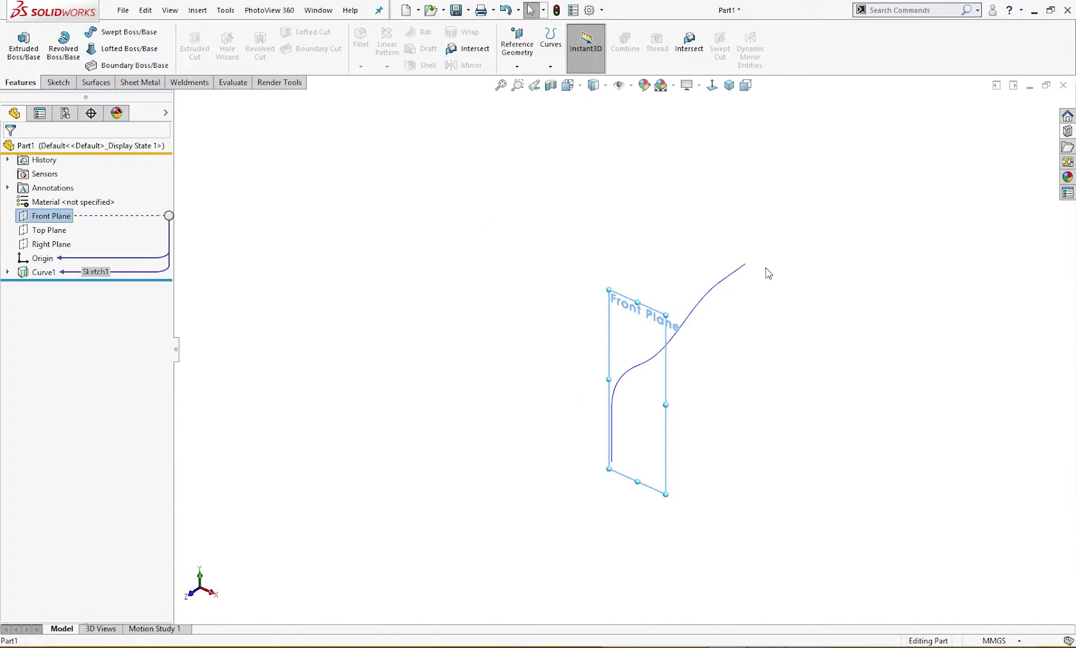
left_click(745, 265, "ctrl")
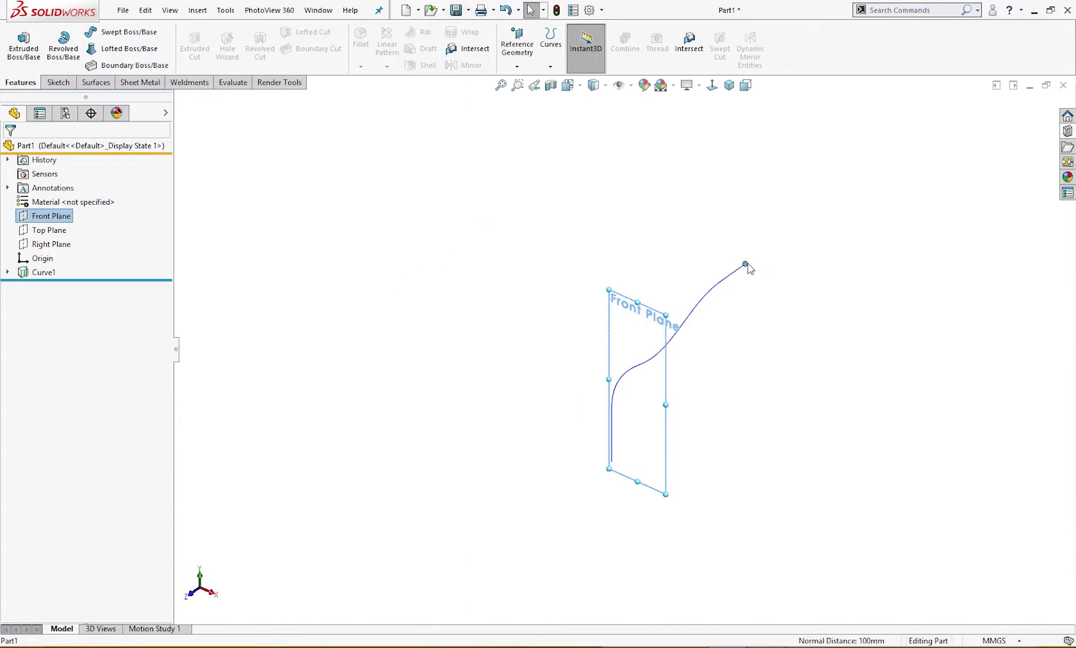
left_click(517, 66)
left_click(520, 87)
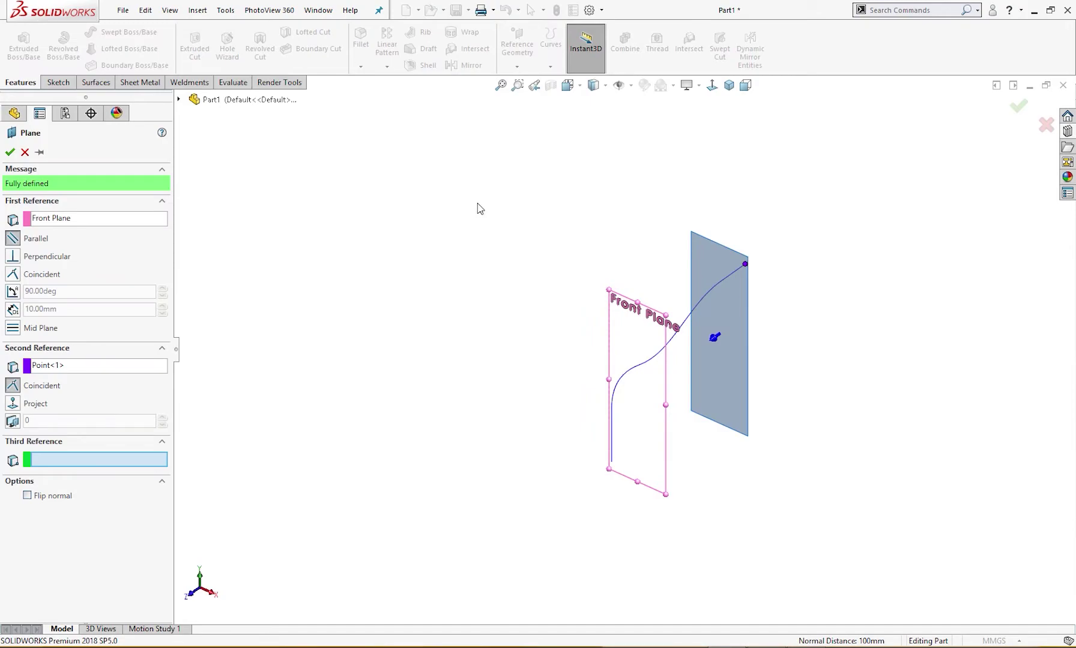
left_click(11, 152)
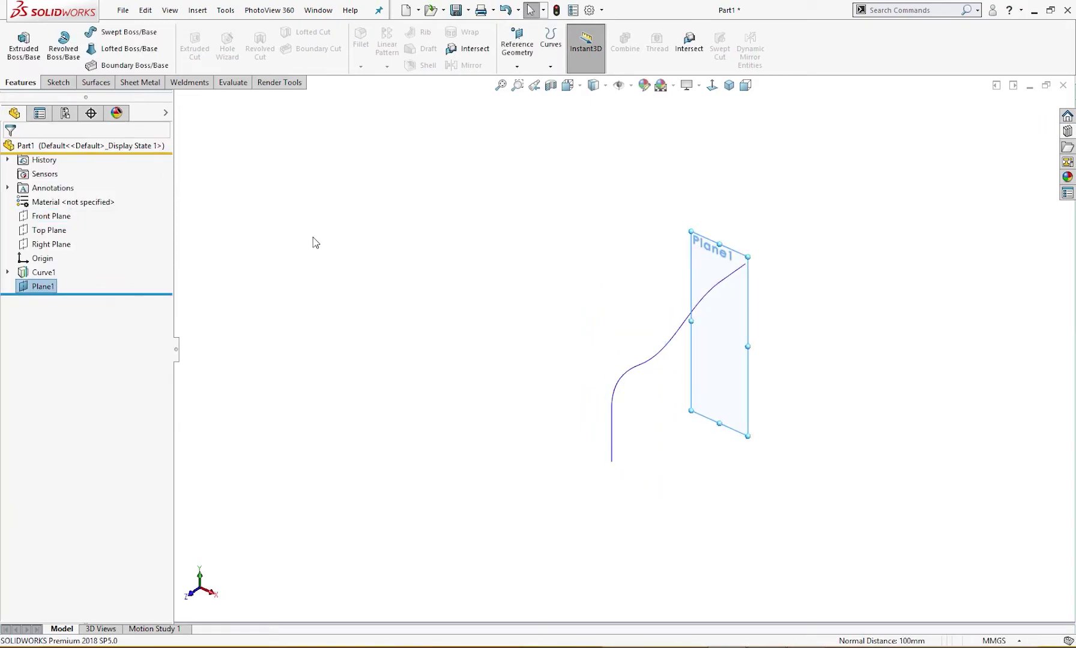
Step: Start a sketch on Plane1 and draw a three-sided polygon around an inscribed circle
left_click(737, 343)
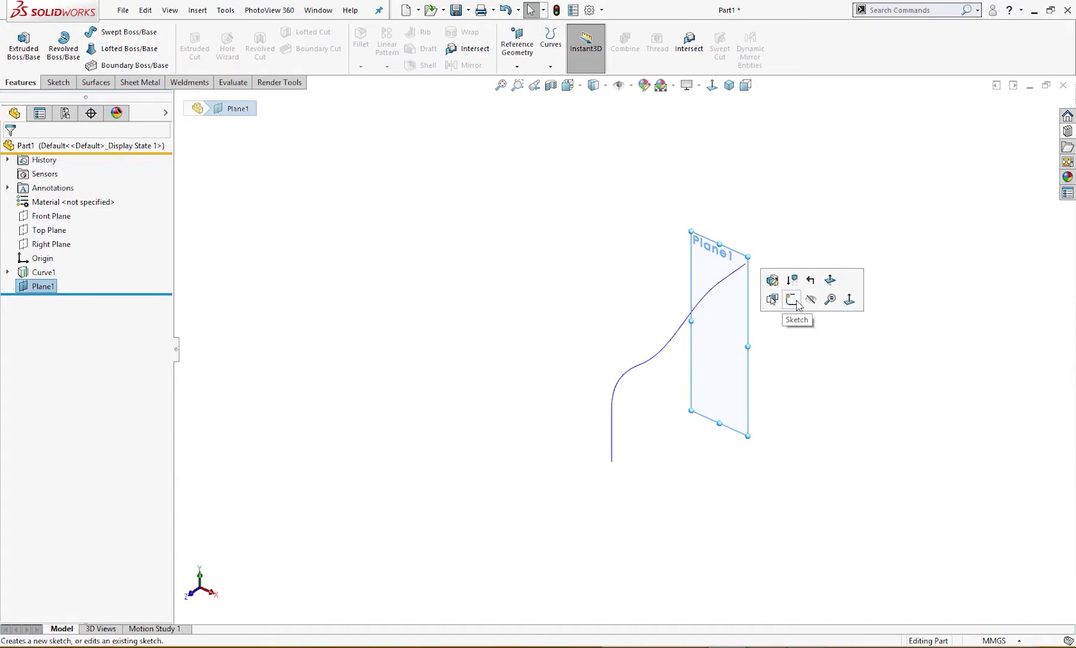
left_click(793, 299)
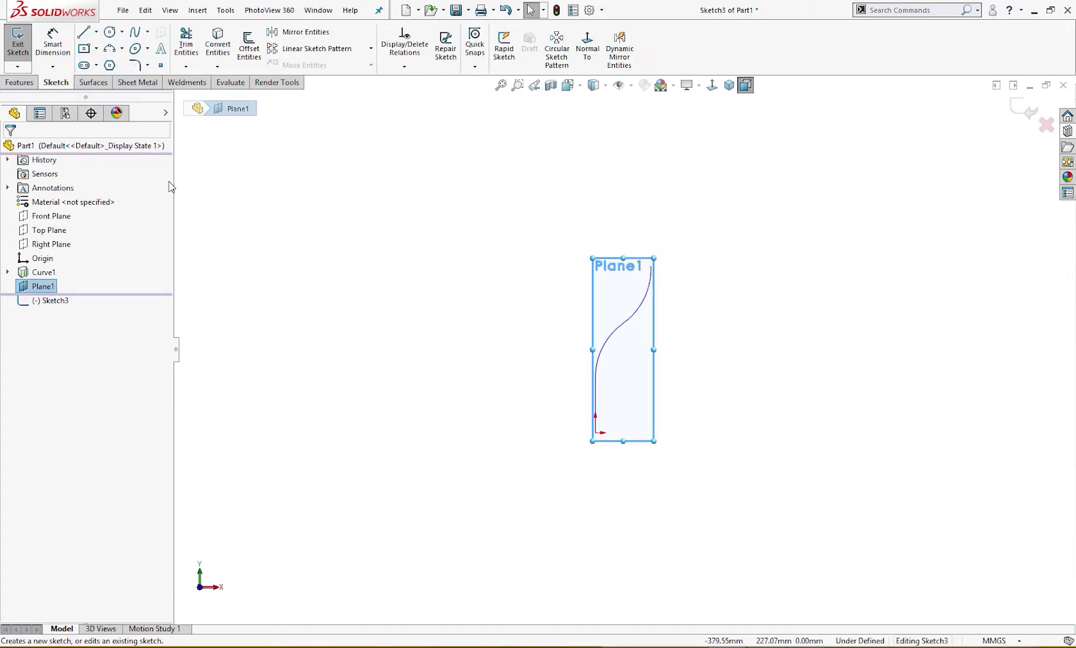
left_click(109, 66)
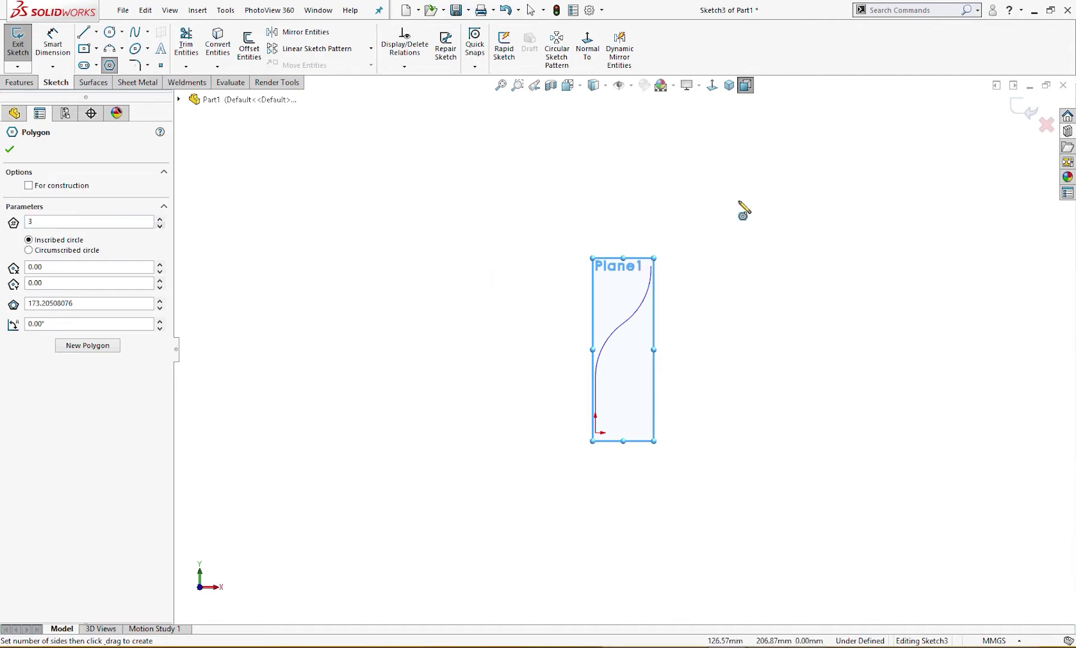
left_click(747, 181)
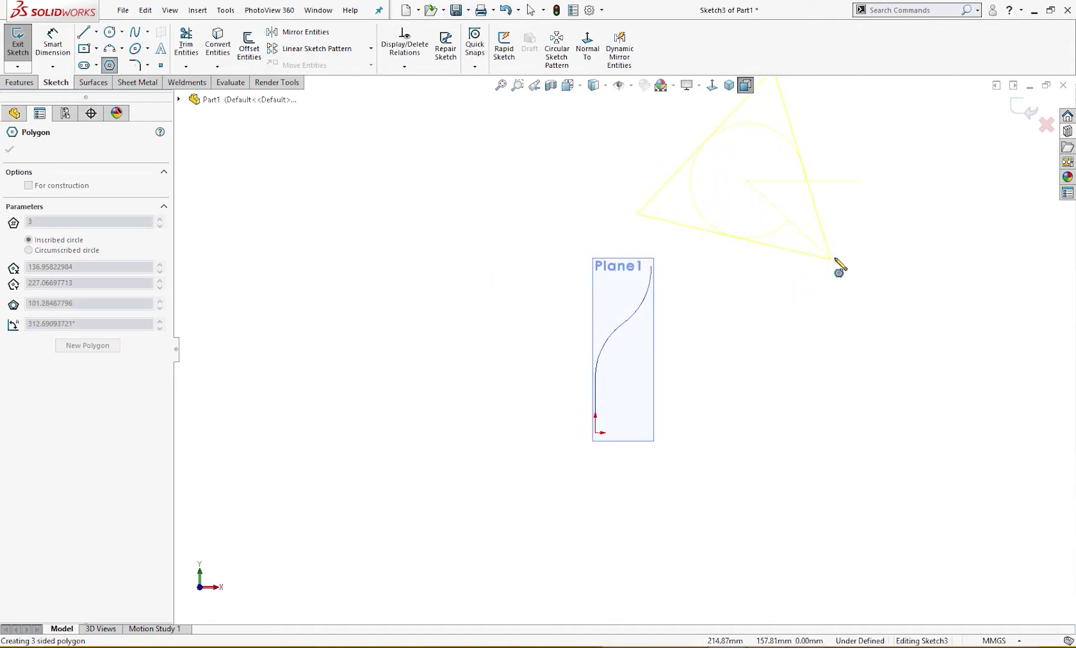
left_click(866, 248)
key("Escape")
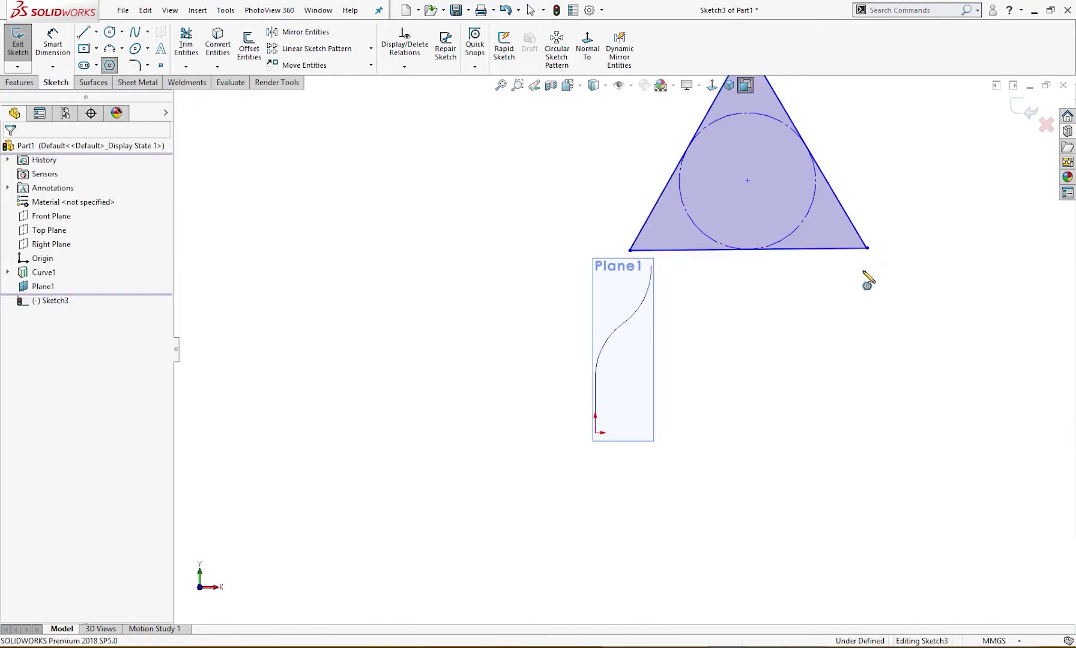
Step: Zoom to fit the triangle and prepare a 15 mm sketch fillet
key("z")
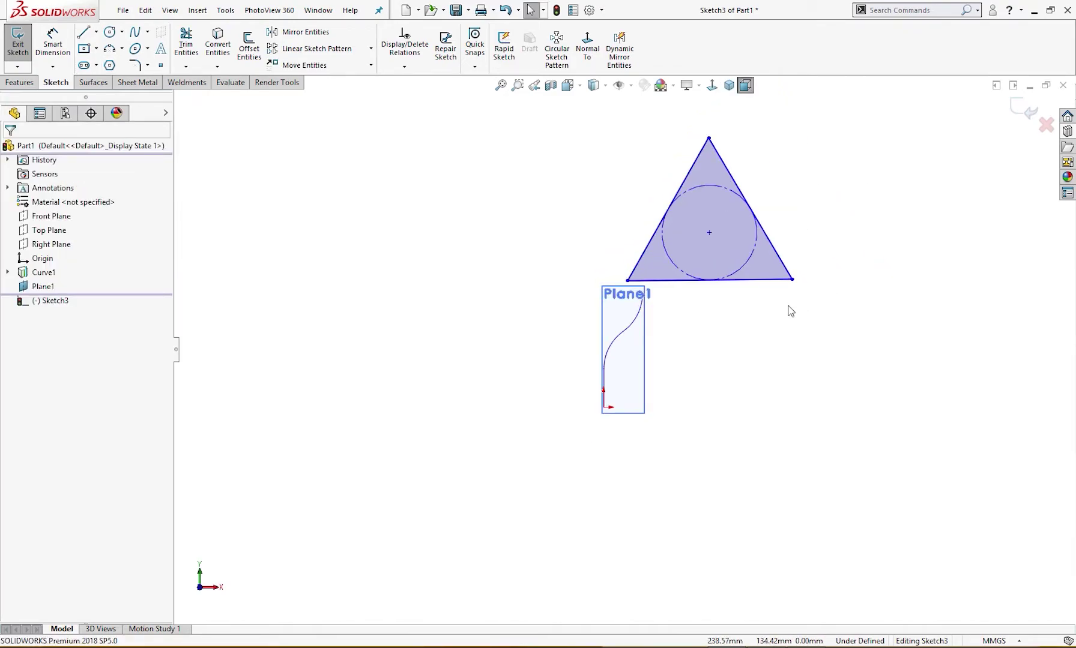
right_click_drag(845, 345, 845, 317)
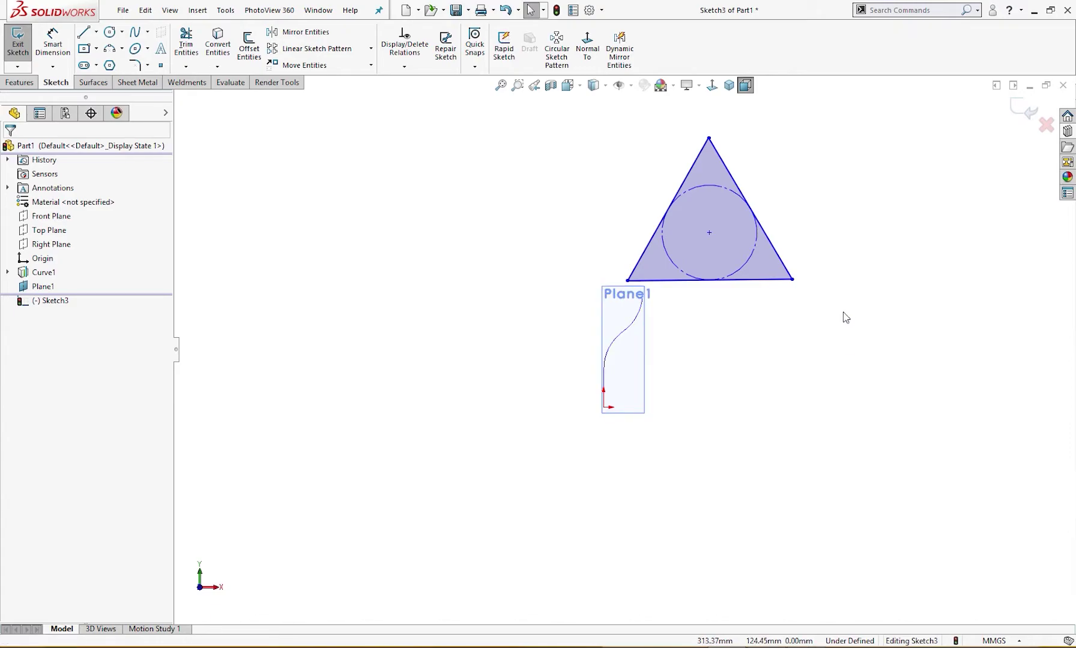
left_click(134, 65)
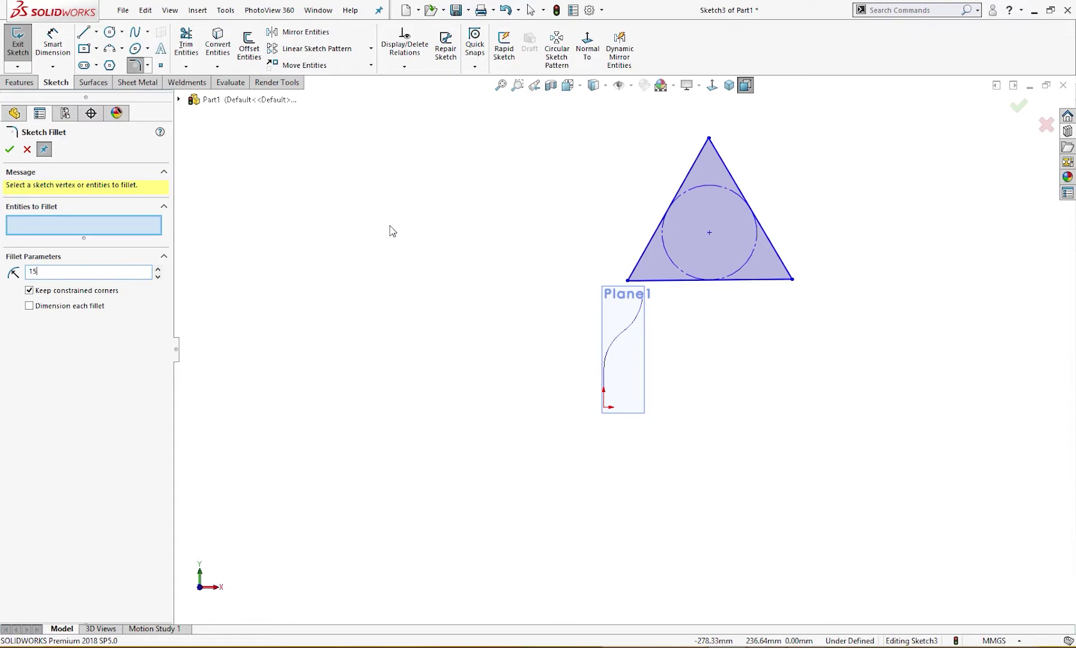
Step: Round the triangle's bottom-left, bottom-right and top corners with R15 fillets
left_click(628, 282)
left_click(792, 280)
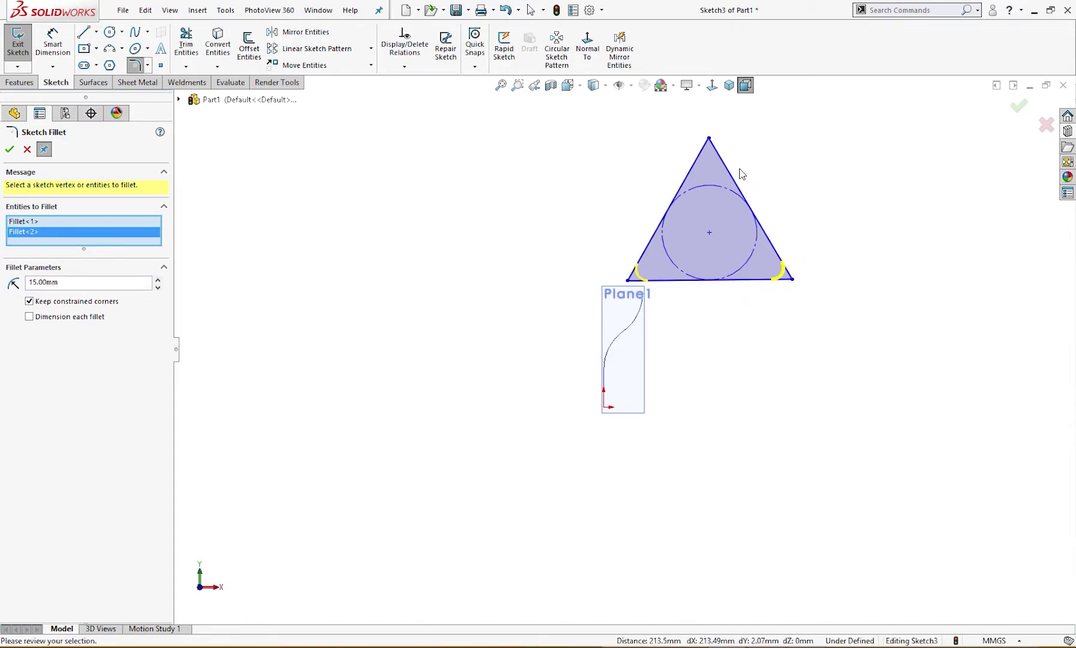
left_click(709, 140)
left_click(9, 150)
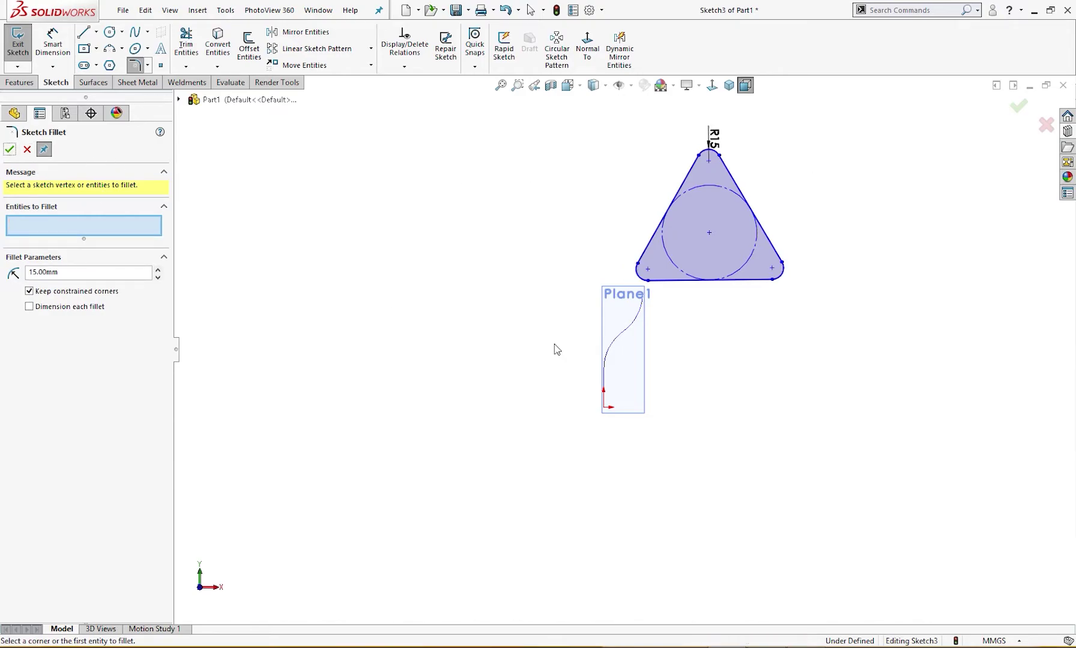
Step: Make the triangle's bottom edge horizontal
left_click(734, 280)
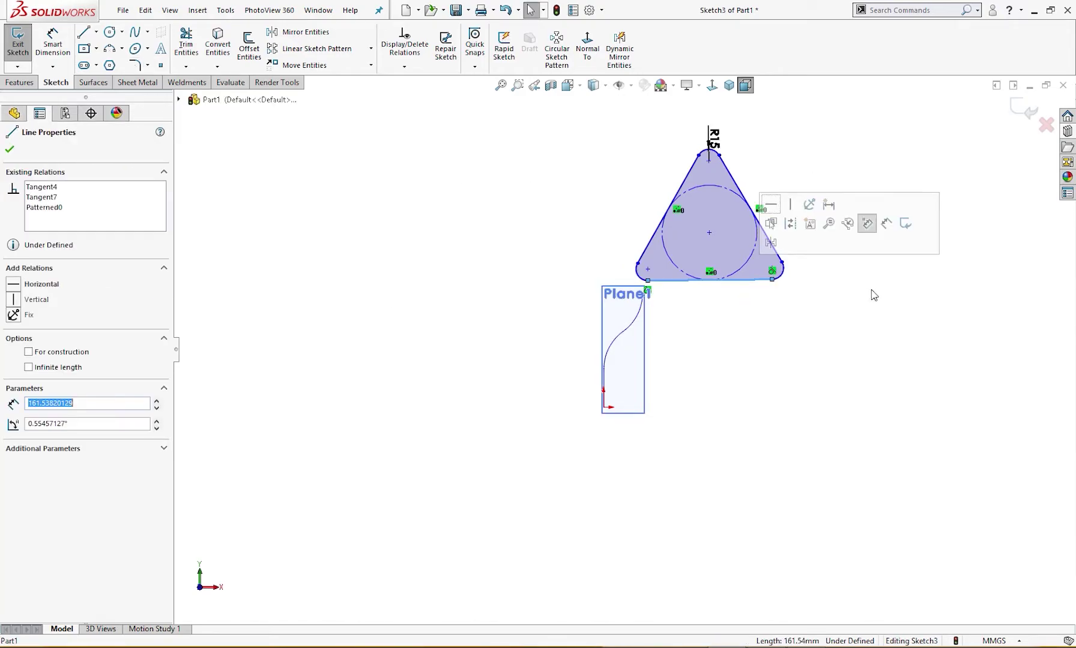
left_click(770, 204)
left_click(839, 309)
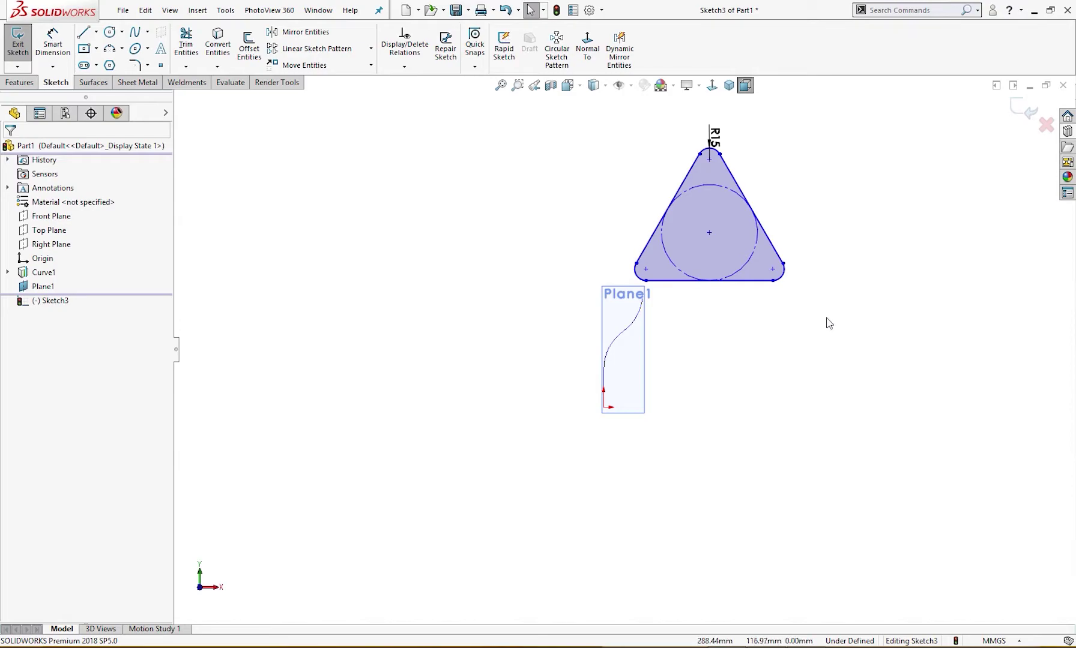
Step: Dimension the lower-right arc centre 25 mm below the circle centre and reposition the R15 label
right_click_drag(829, 318, 833, 267)
left_click(772, 269)
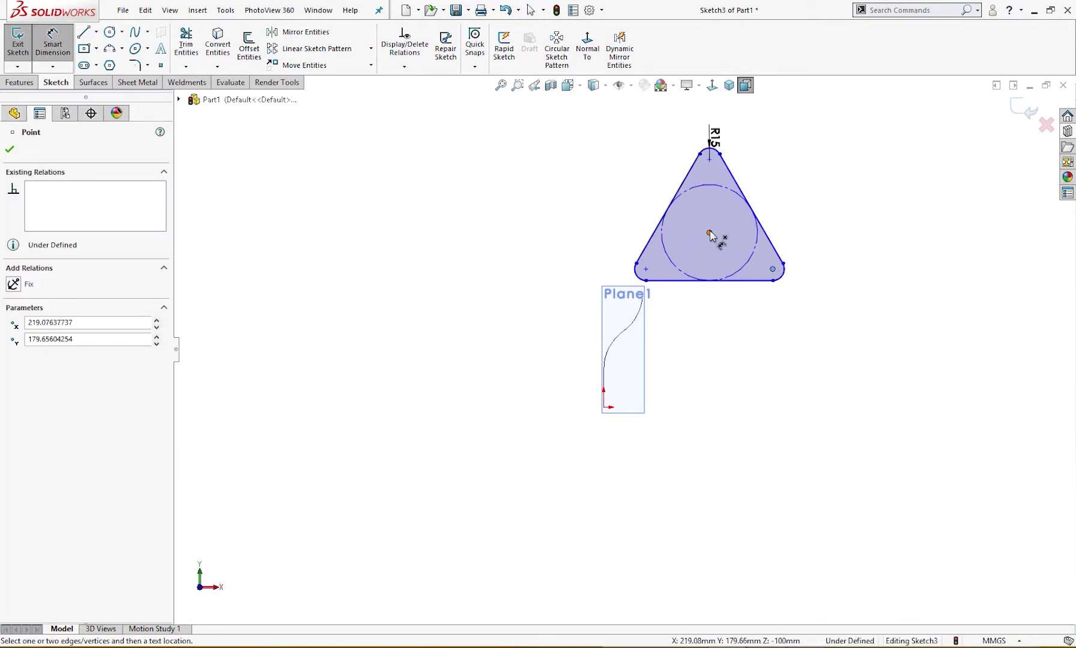
left_click(708, 232)
left_click(820, 259)
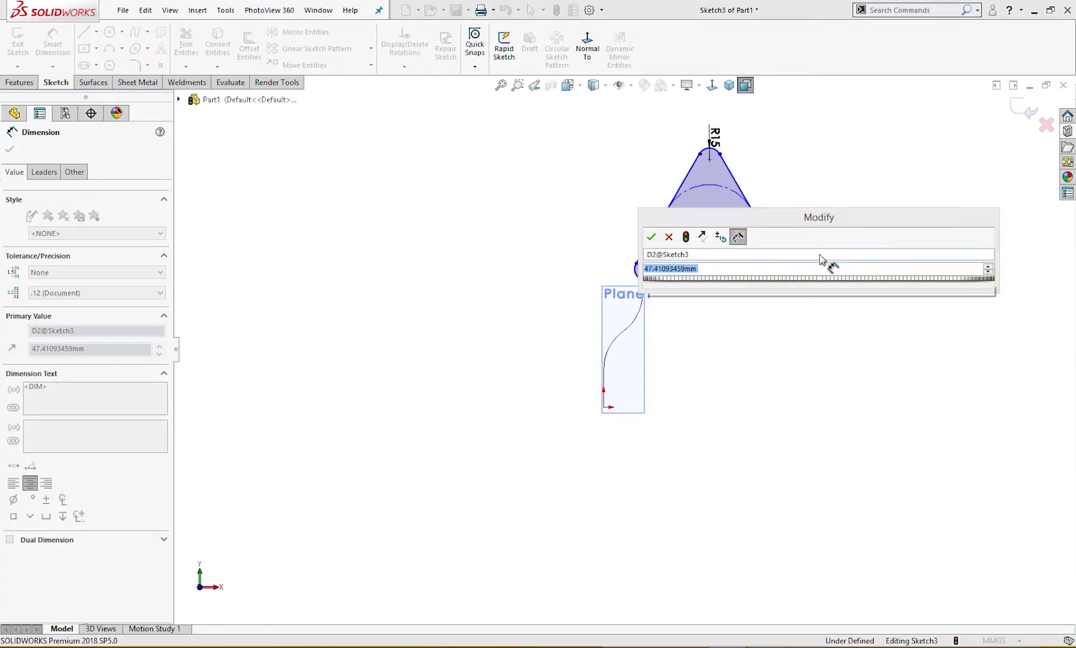
type("25")
key("Return")
left_click(811, 261)
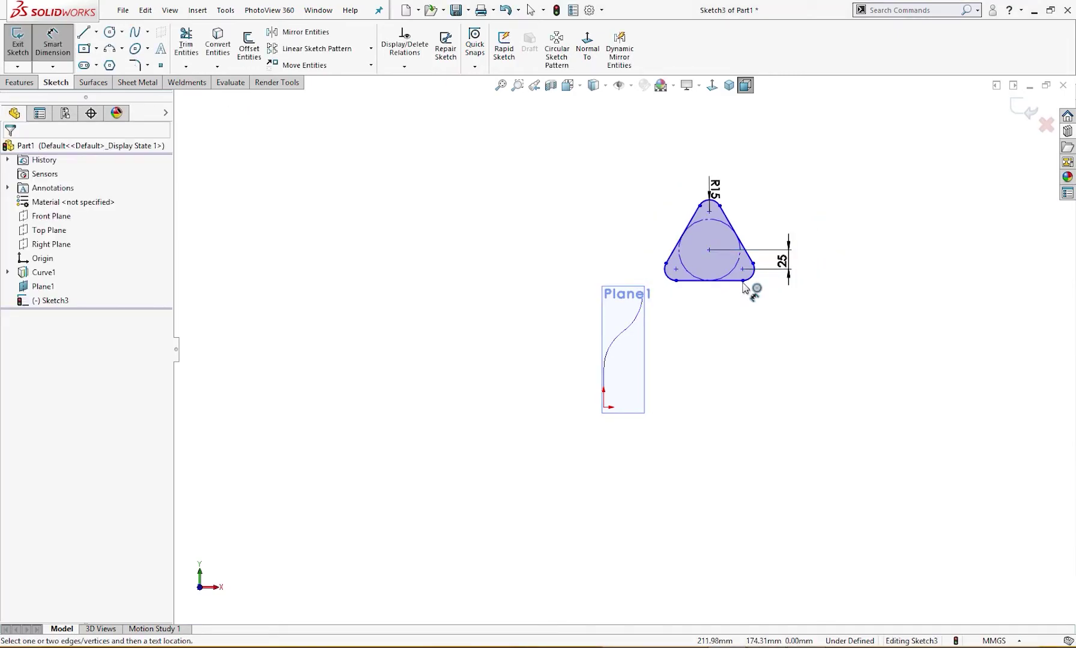
scroll(729, 273, "down", 4)
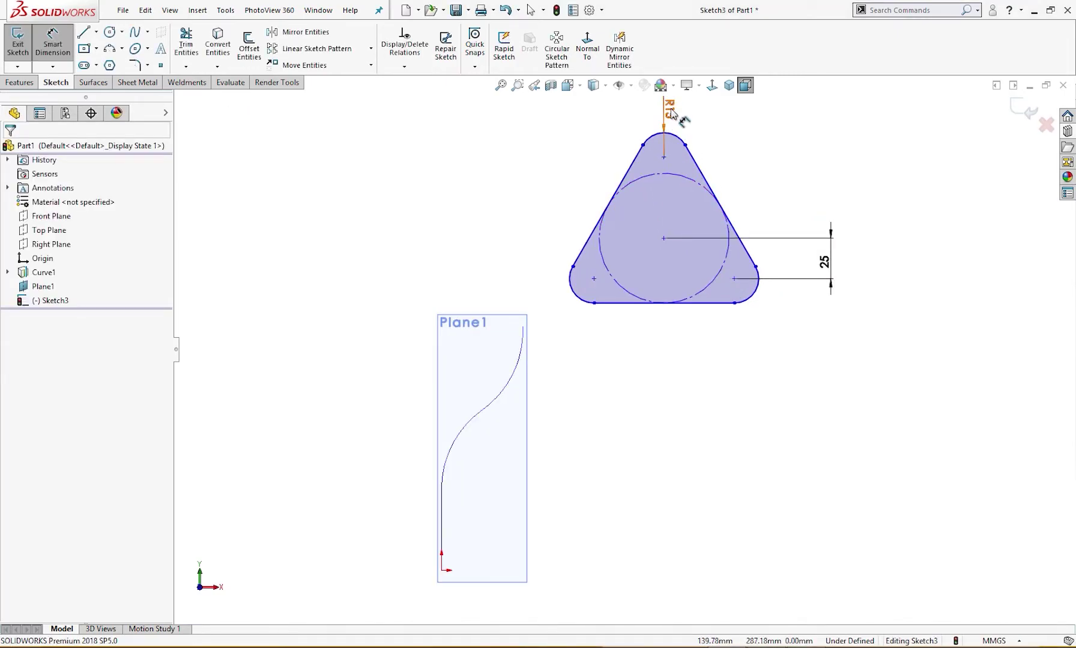
left_click_drag(668, 109, 603, 102)
mouse_move(537, 163)
right_mouse_down()
mouse_move(515, 184)
mouse_move(540, 175)
right_mouse_up()
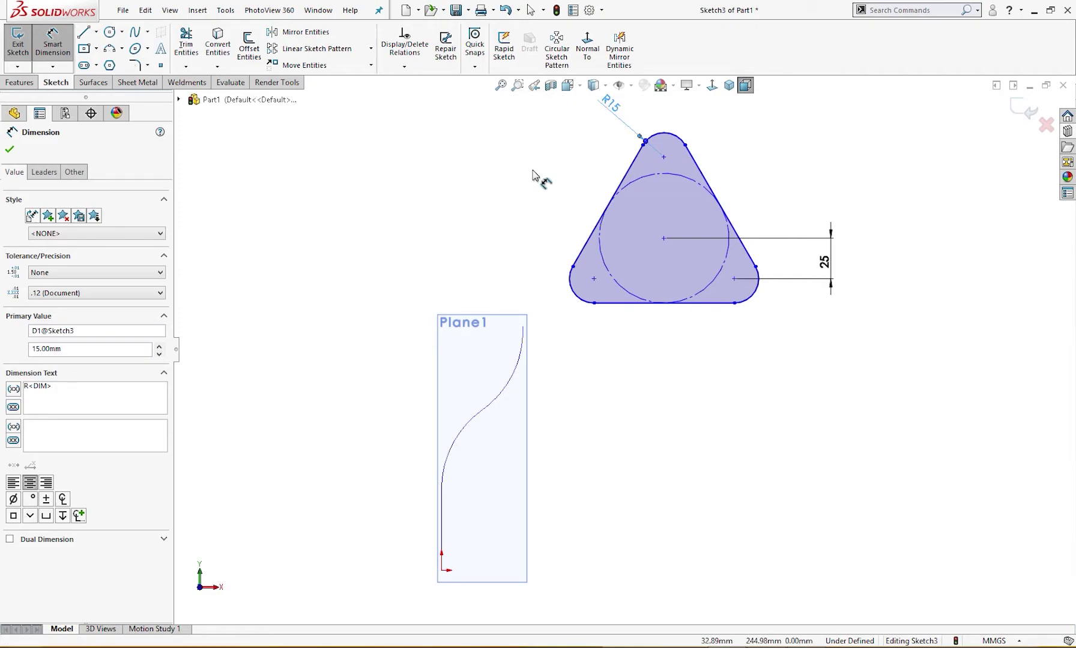
Step: Draw a Ø15 circle at the bottom-left arc centre and circles at the other two corners
left_click(594, 280)
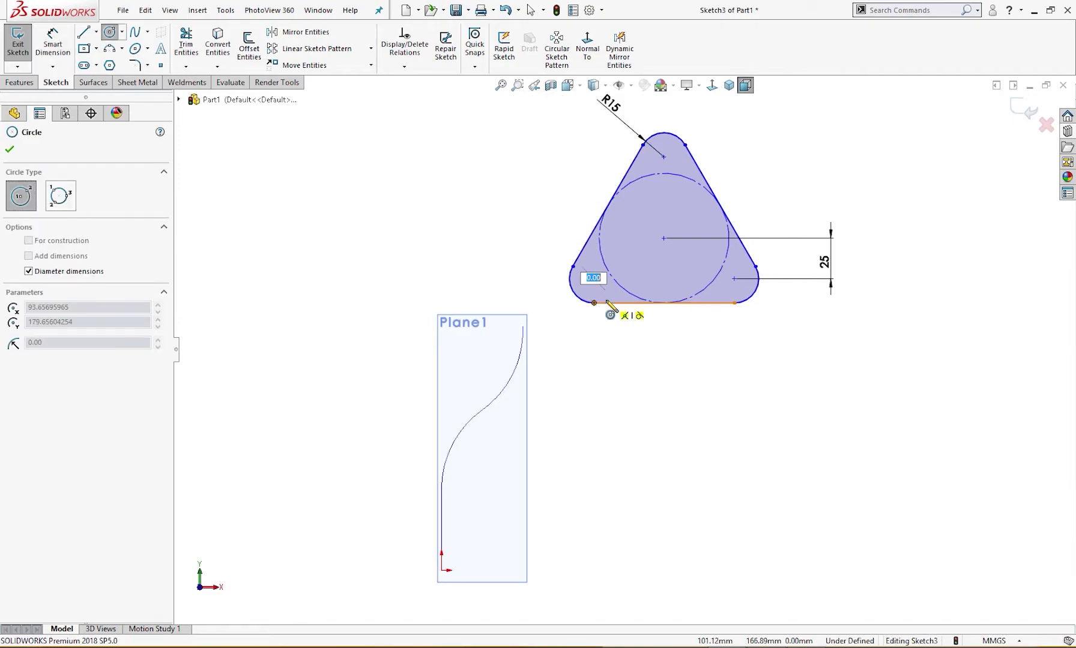
type("15")
key("Return")
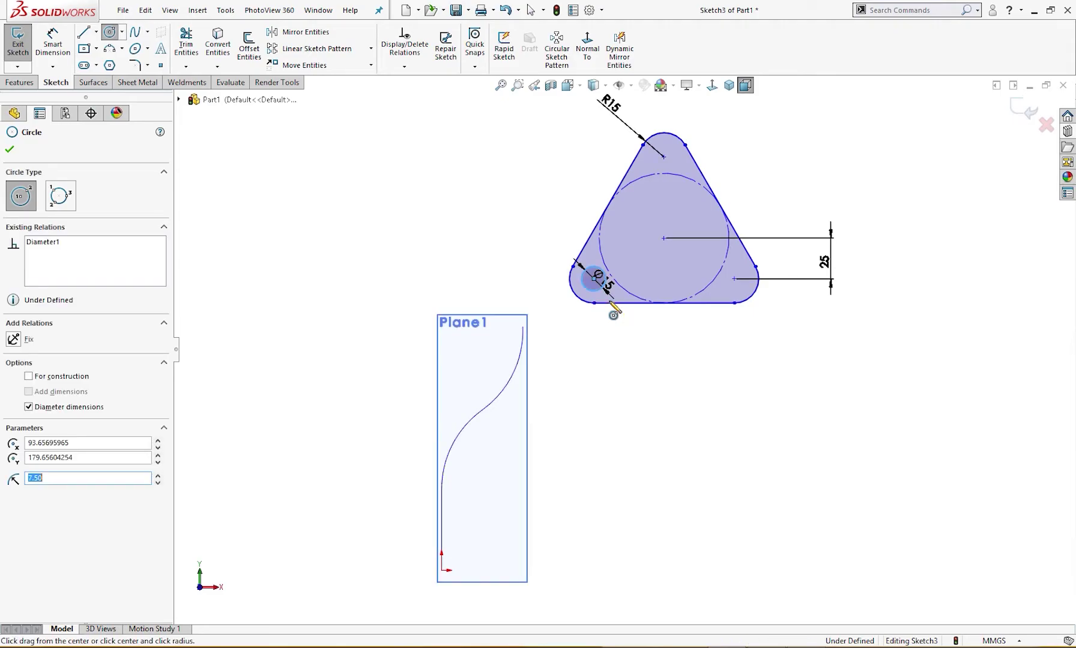
key("Escape")
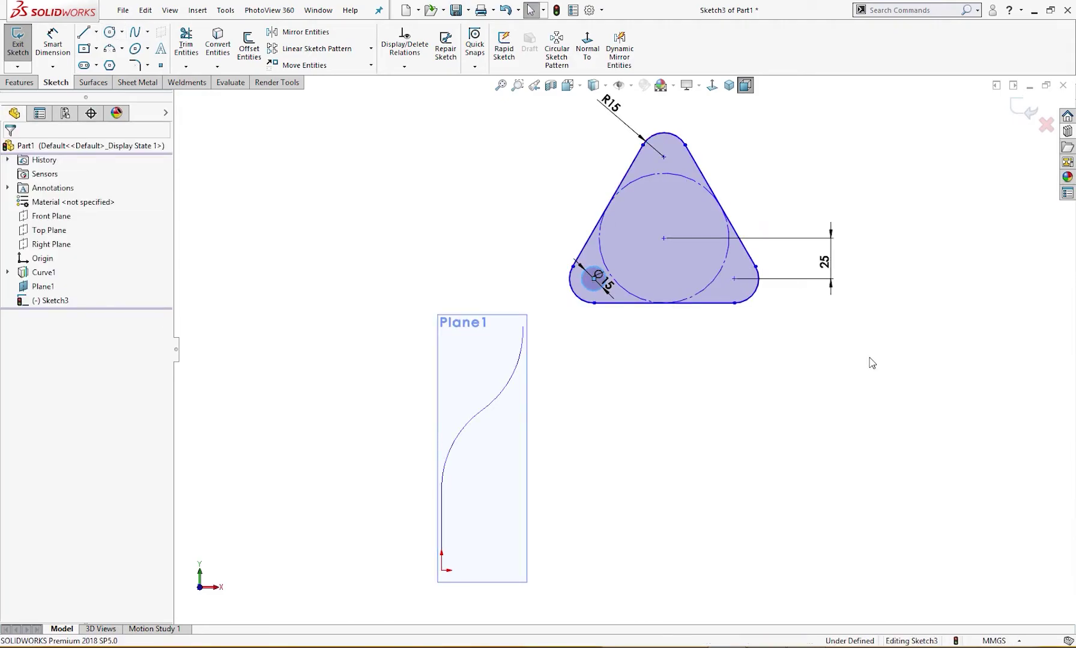
key("Return")
left_click(734, 279)
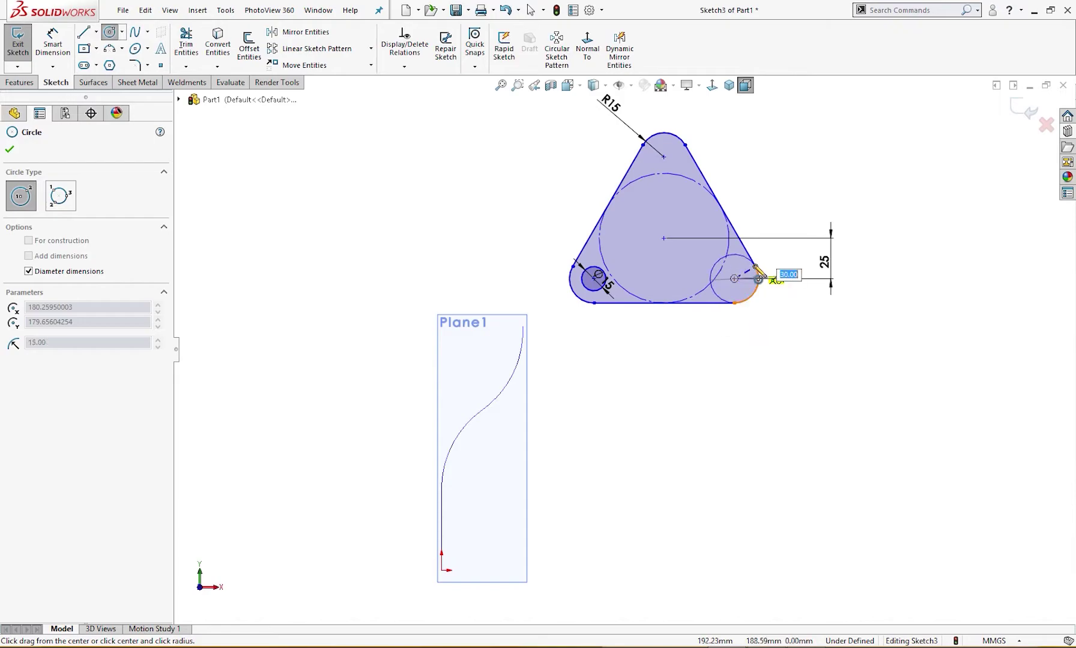
left_click(740, 293)
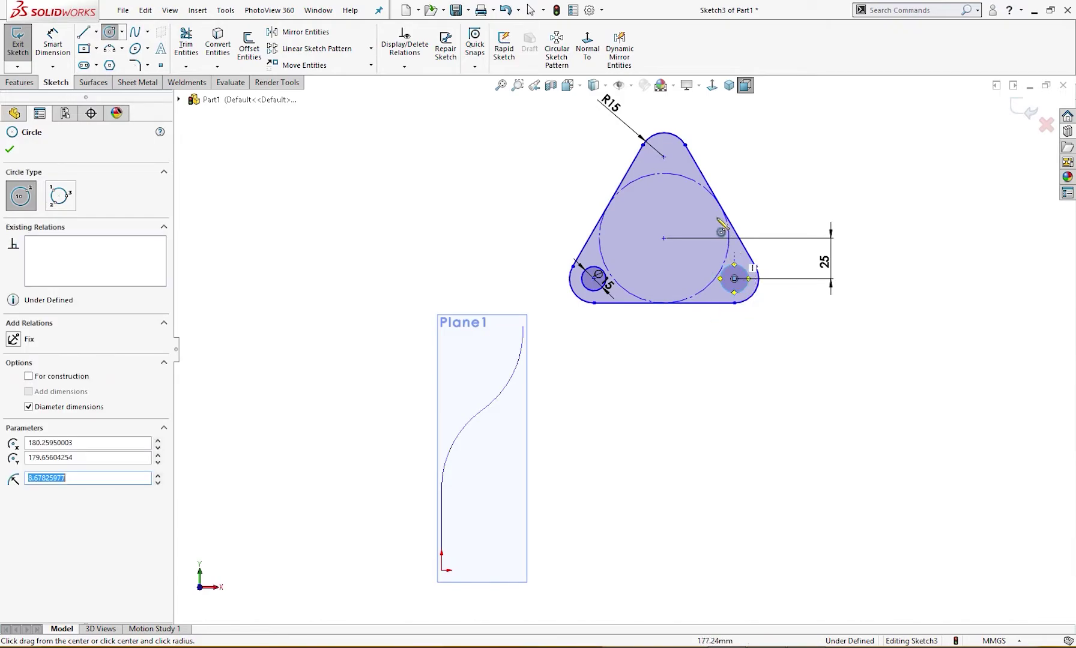
left_click(663, 157)
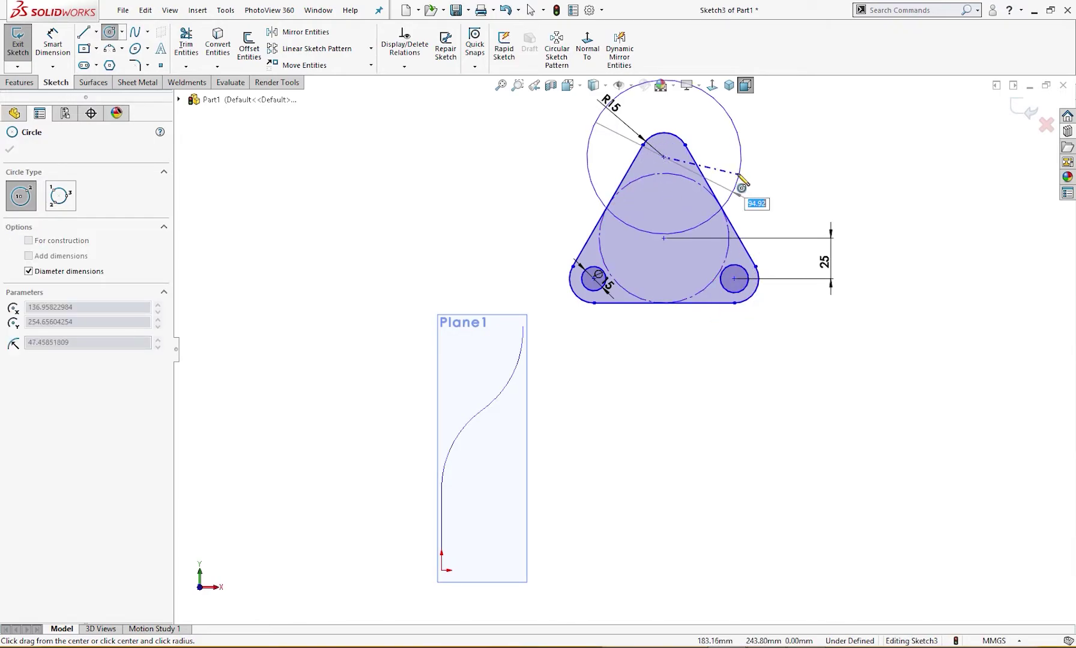
left_click(683, 173)
key("Escape")
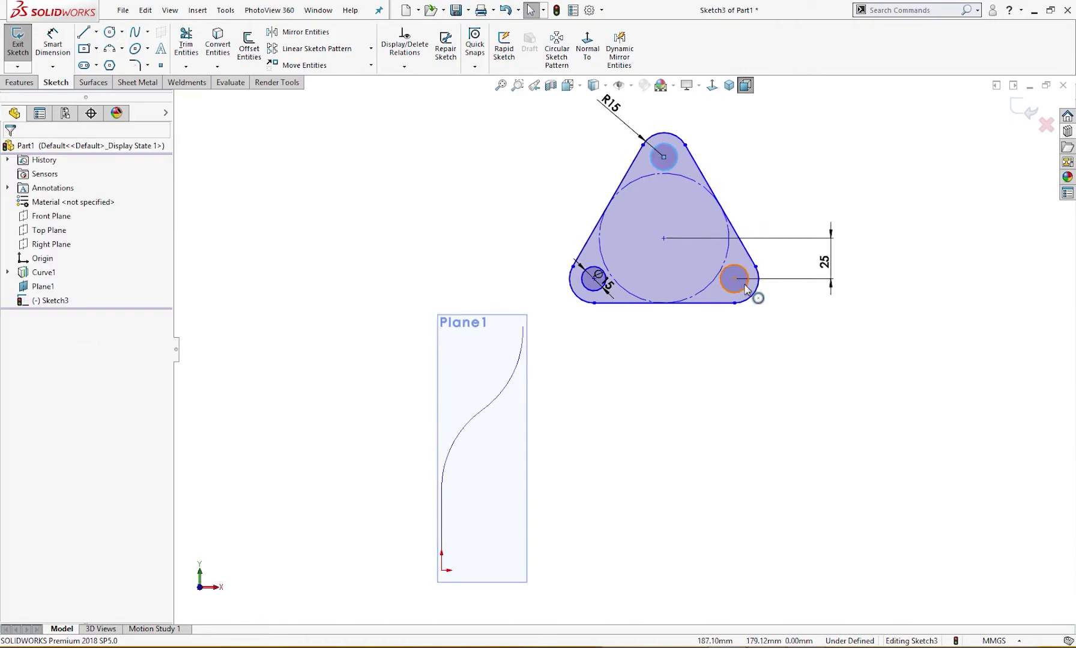
Step: Add an Equal relation so all three hole circles are Ø15
left_click(741, 287, "ctrl")
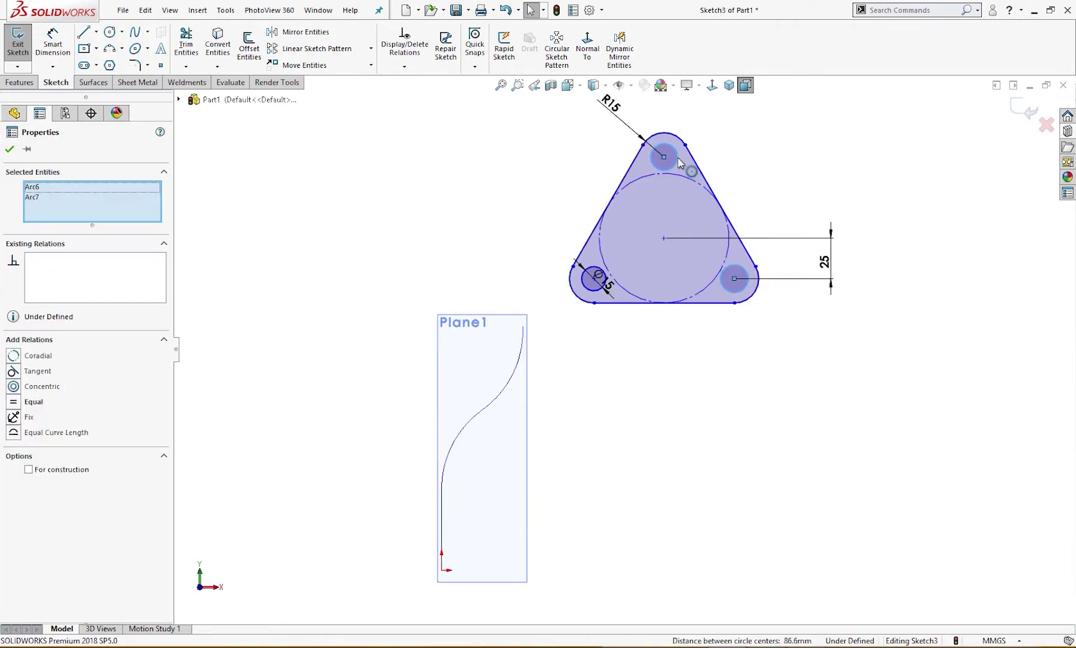
left_click(595, 288, "ctrl")
left_click(702, 335)
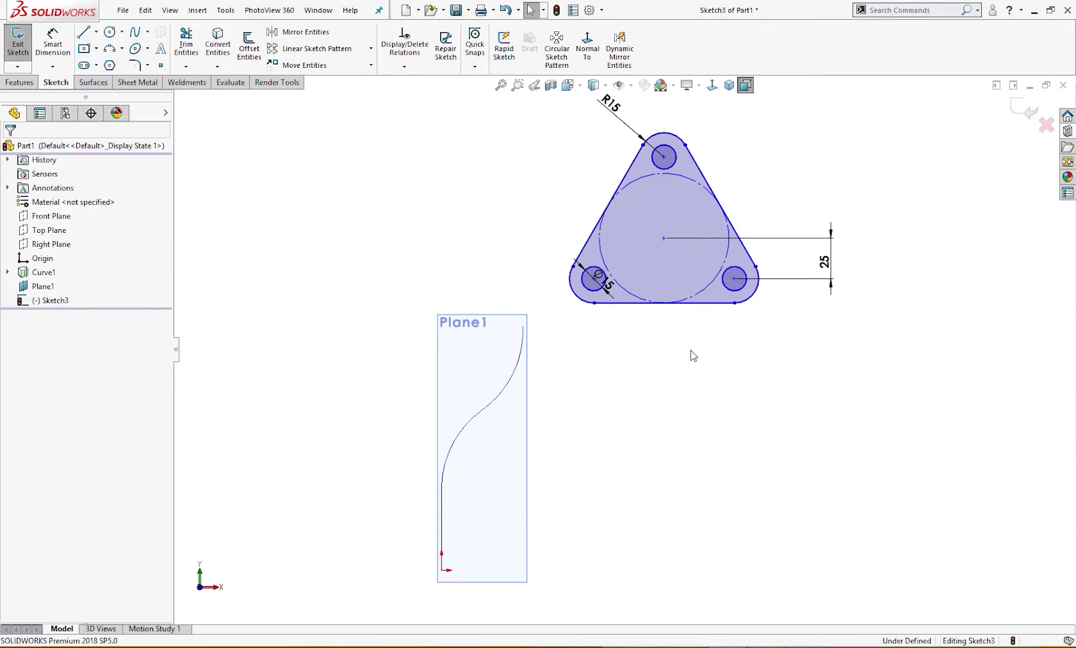
key("Return")
Step: Draw a Ø50 circle at the flange centre, move its dimension outside, and select the centre
left_click(665, 238)
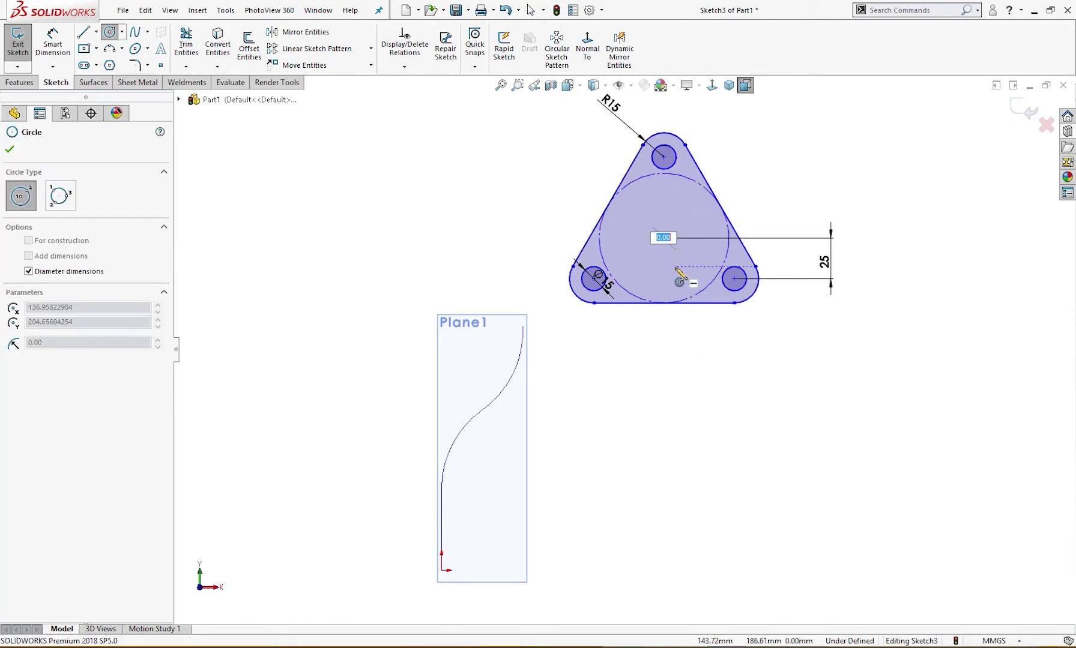
type("50")
key("Return")
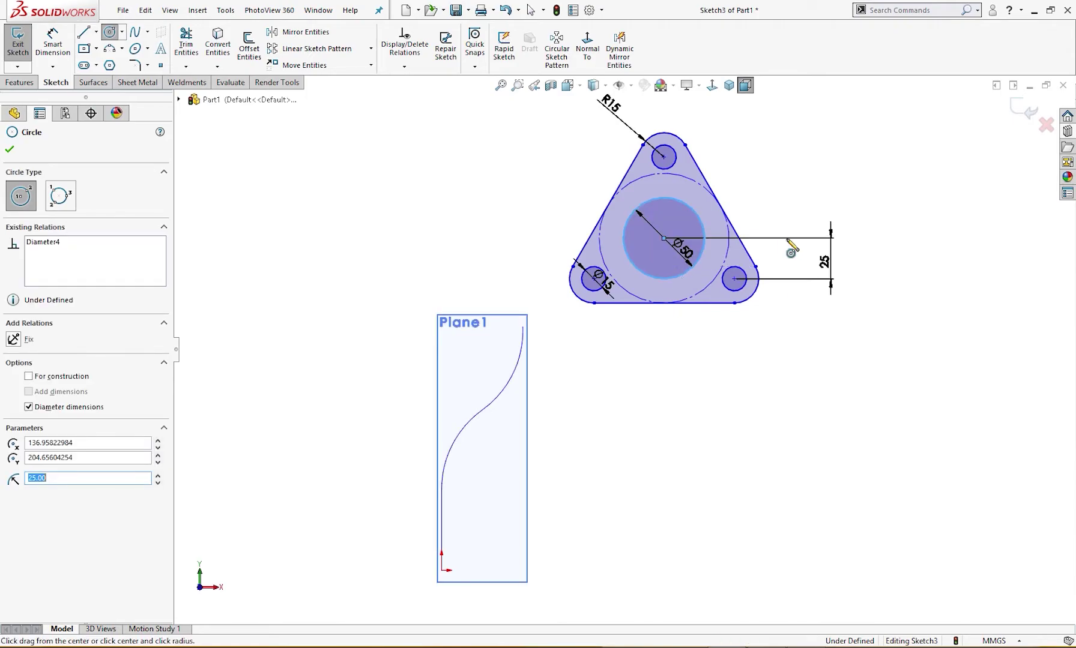
key("Escape")
left_click_drag(703, 268, 774, 349)
left_click(774, 369)
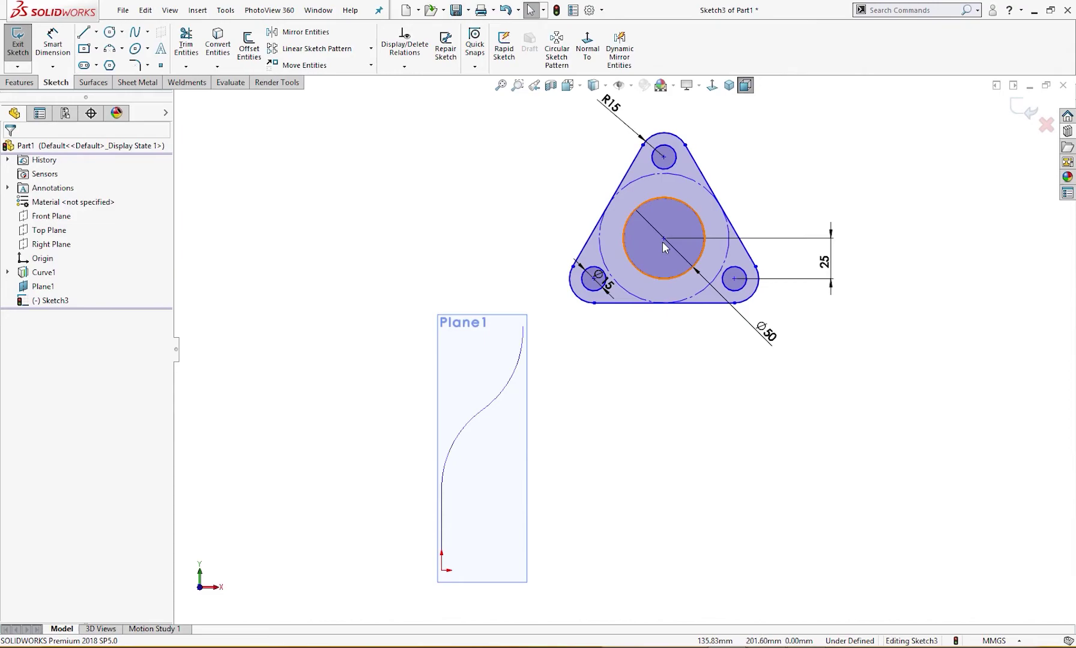
left_click(663, 239)
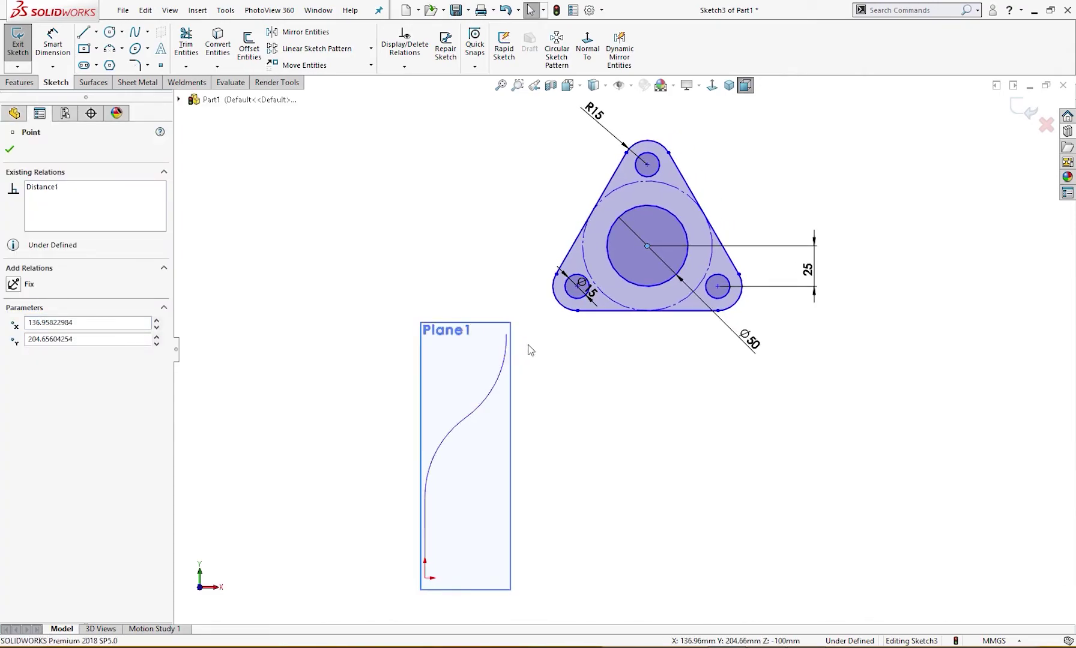
mouse_move(528, 348)
middle_mouse_down()
mouse_move(572, 353)
mouse_move(540, 374)
mouse_move(536, 337)
middle_mouse_up()
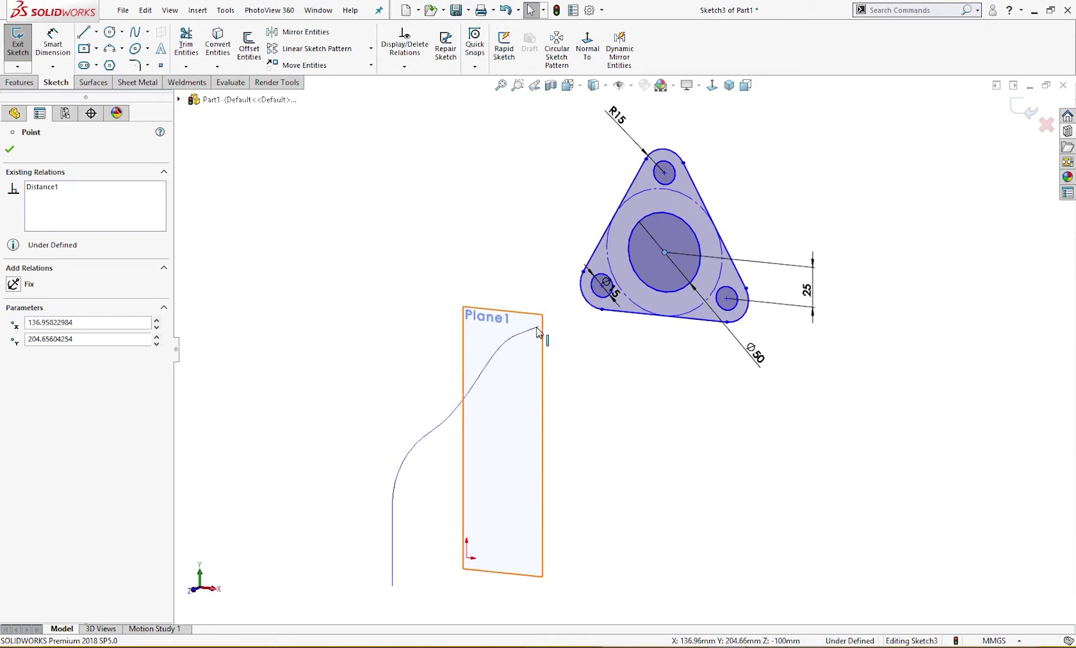
Step: Add a Pierce relation between the bore centre point and Curve1
left_click(535, 334, "ctrl")
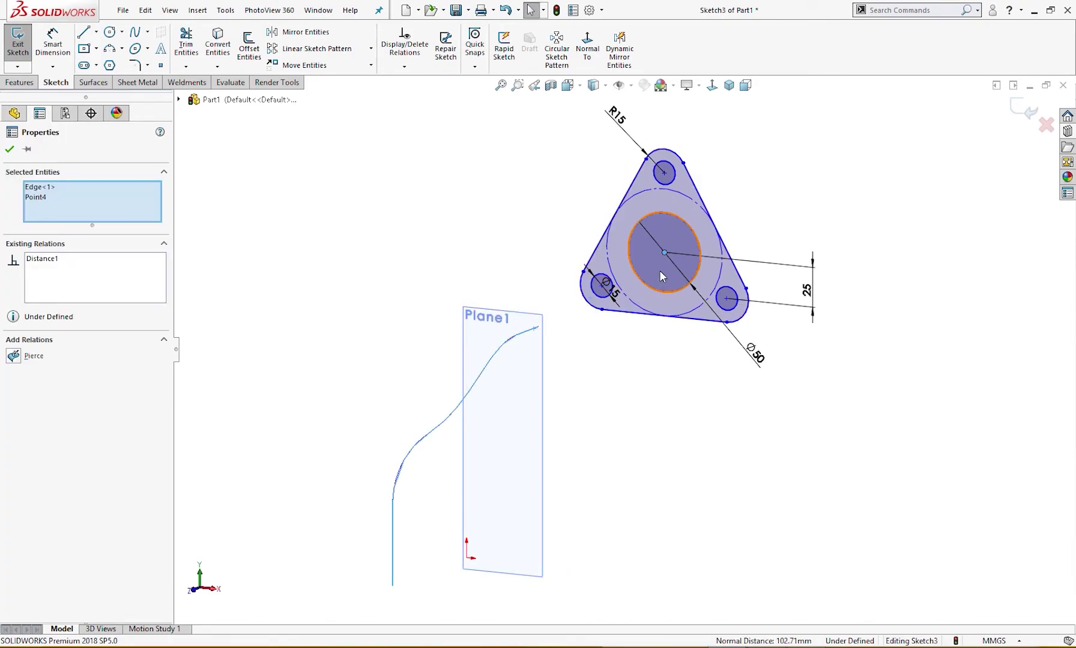
left_click(20, 357)
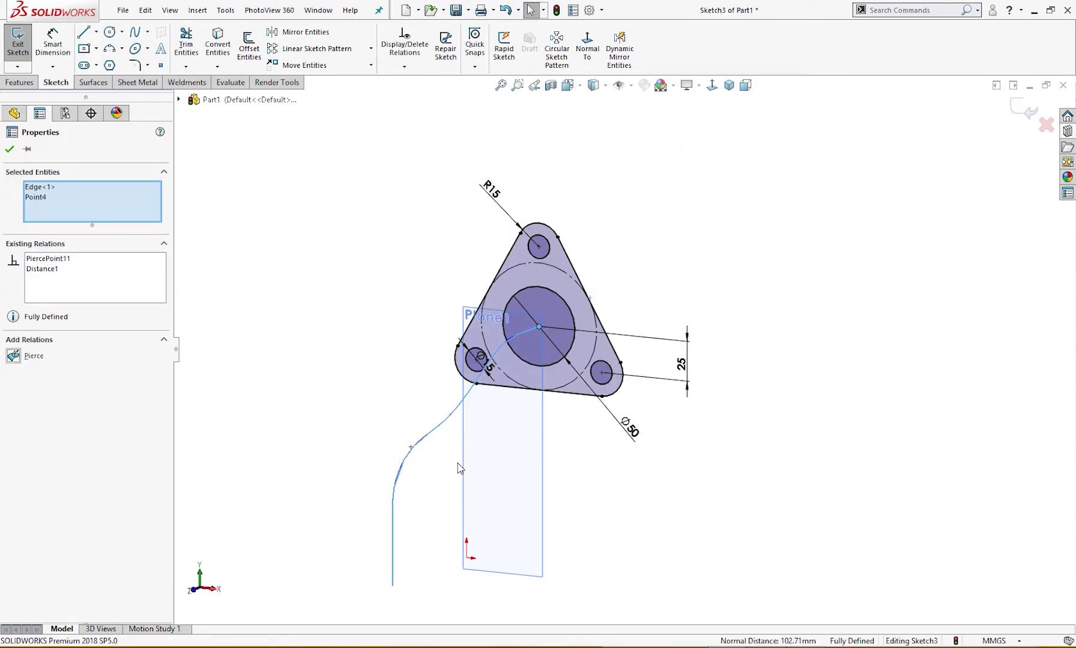
left_click(676, 508)
mouse_move(665, 482)
middle_mouse_down()
mouse_move(643, 470)
mouse_move(636, 479)
middle_mouse_up()
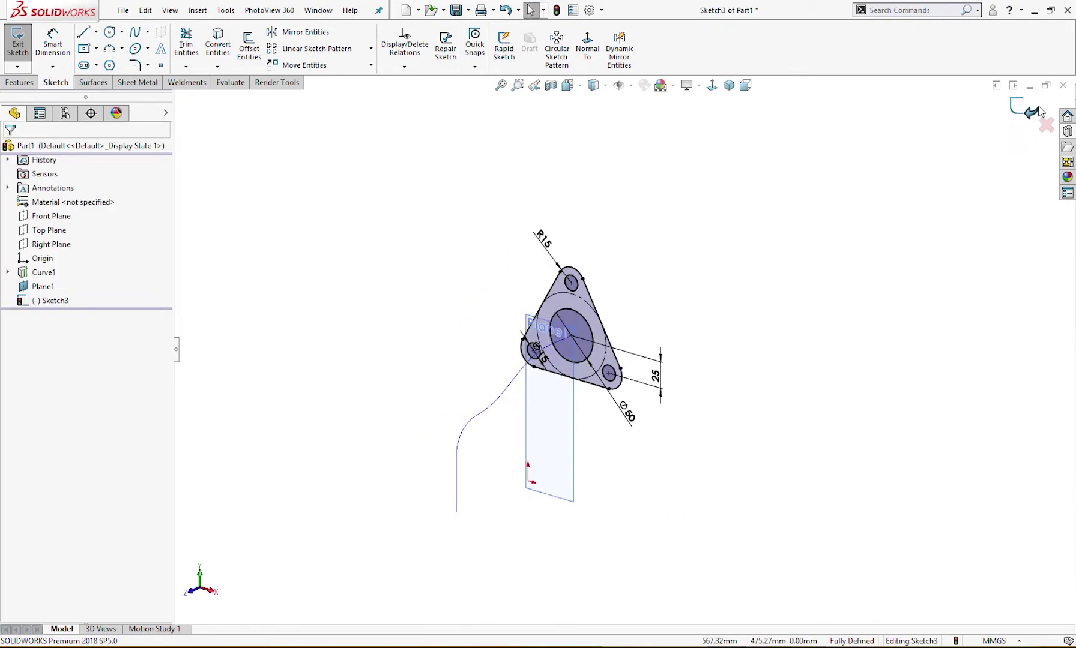
Step: Extrude the flange sketch 15 mm into Boss-Extrude1 and select its face for sketching
key("s")
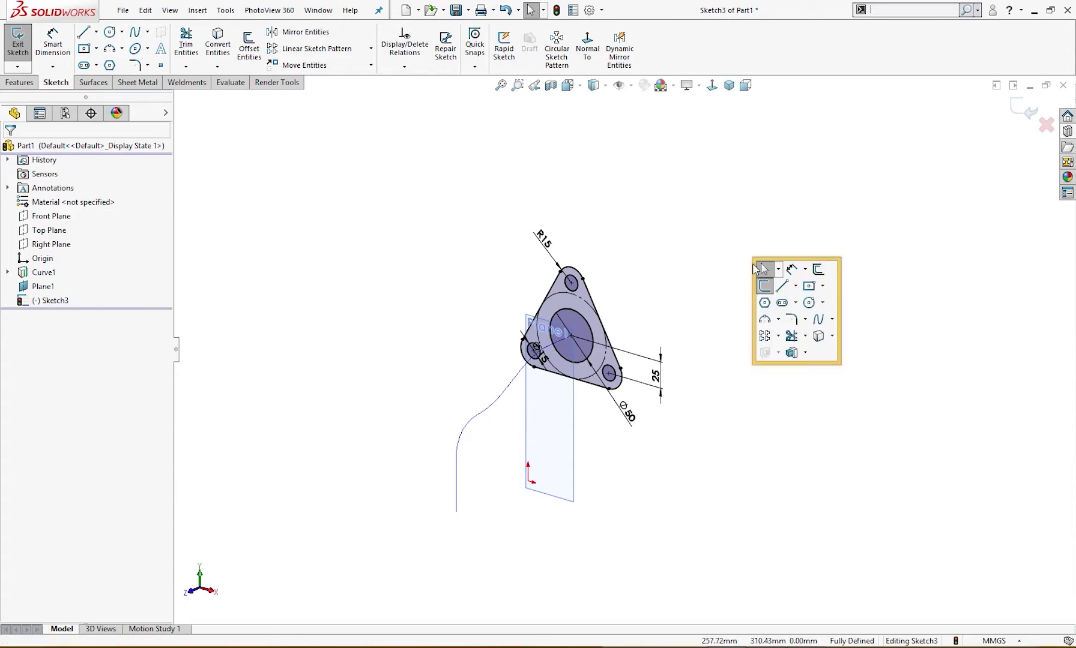
left_click(791, 352)
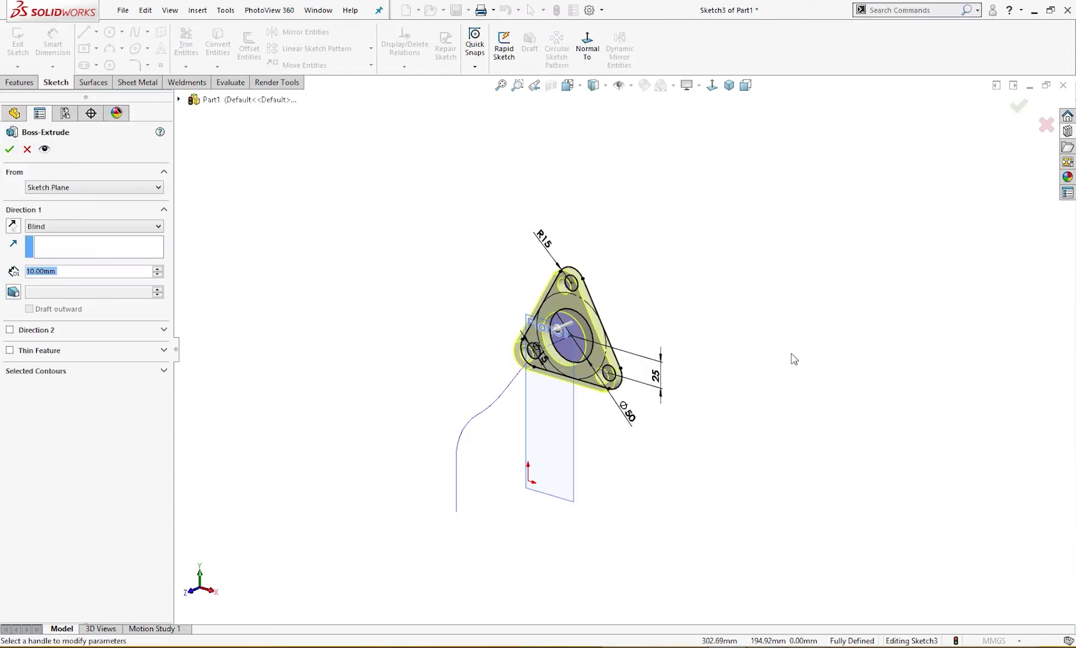
type("15")
key("Return")
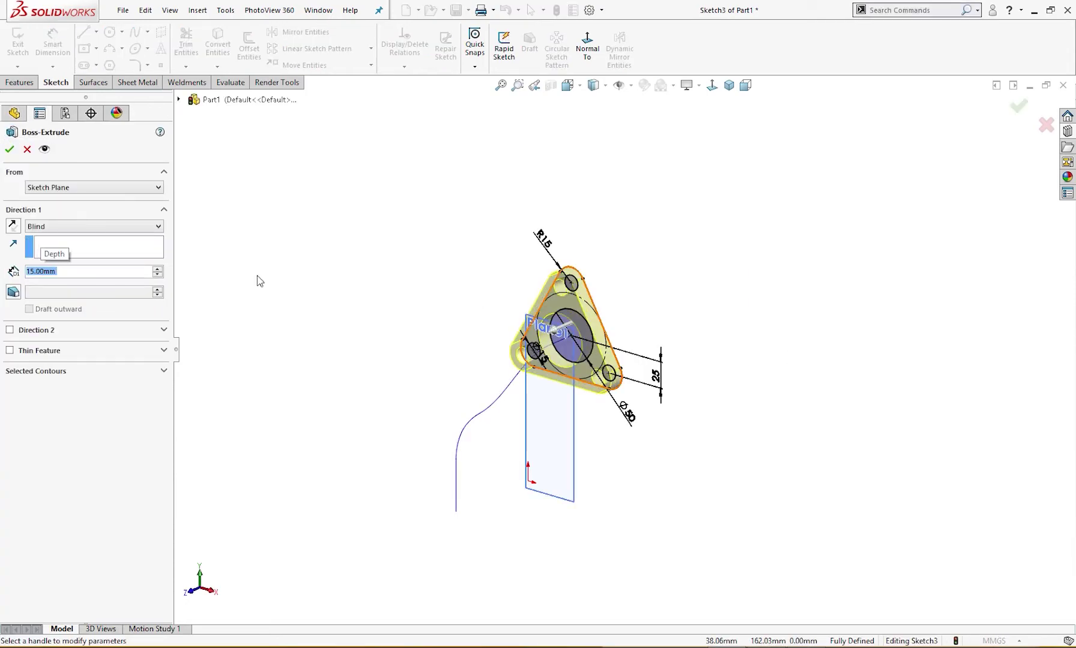
left_click(10, 149)
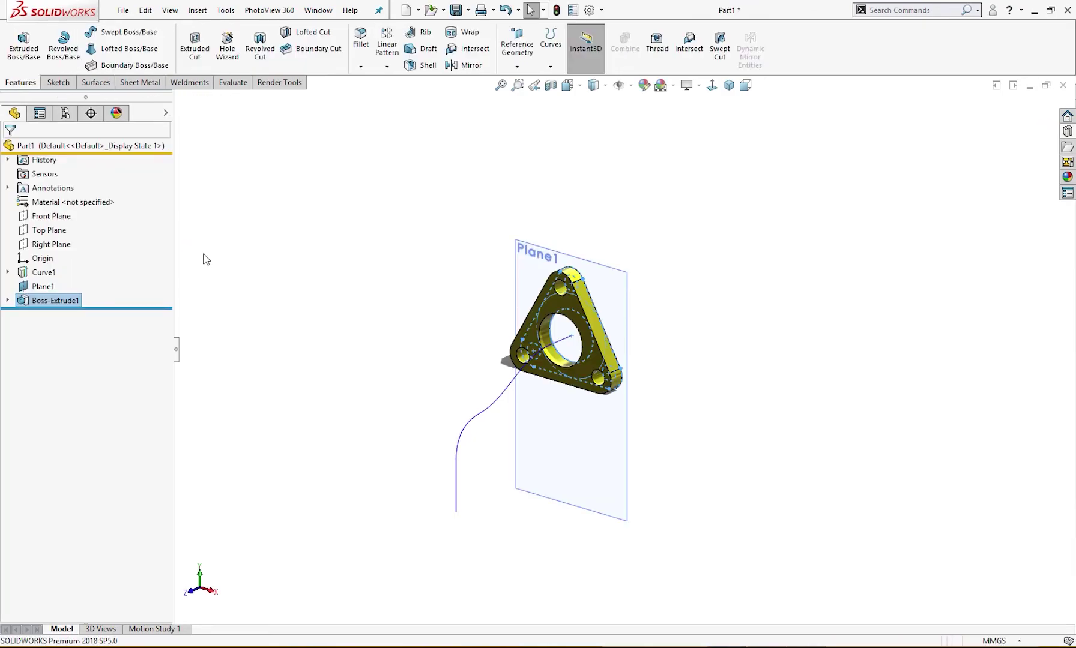
middle_click_drag(334, 343, 223, 334)
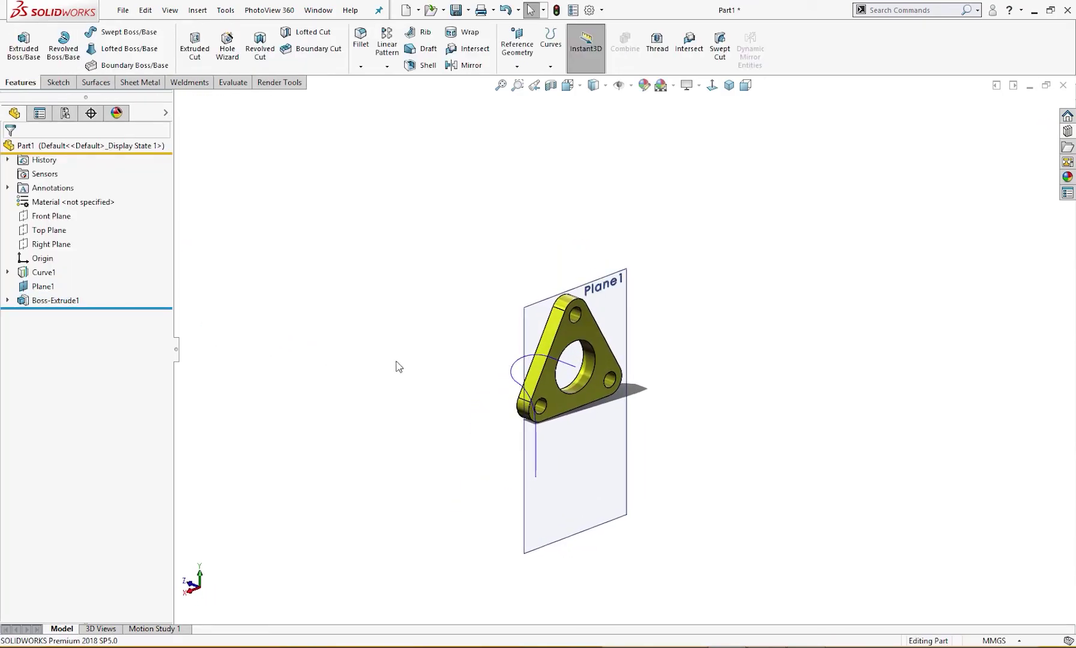
left_click(569, 327)
Step: Start Sketch4 on the flange face, convert the bore edge and offset it 5 mm outward
left_click(607, 291)
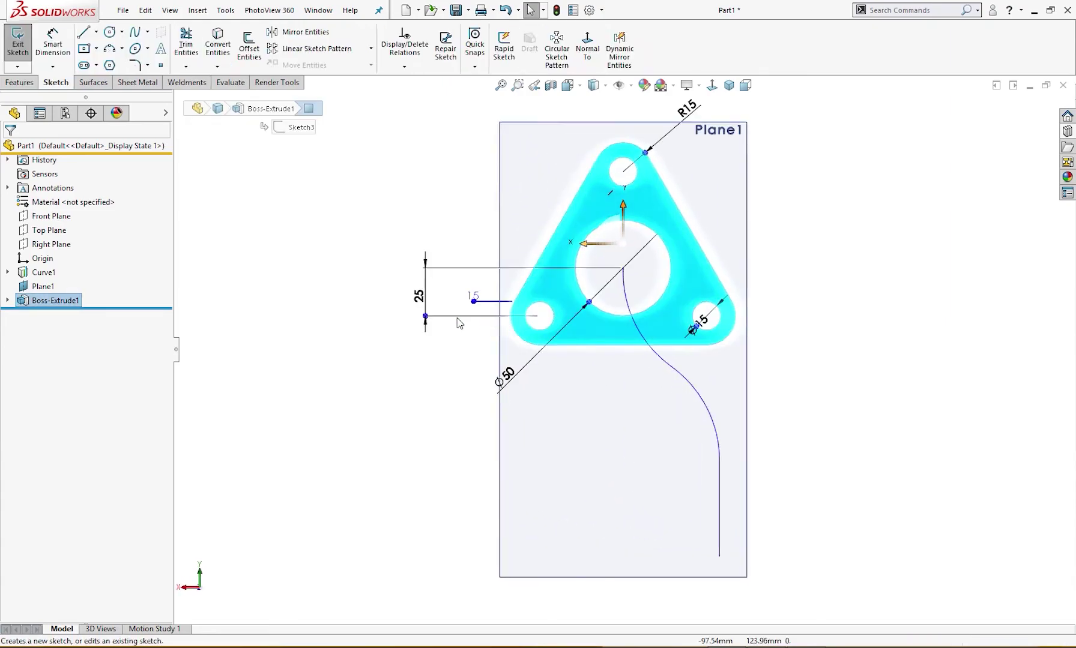
left_click(628, 227)
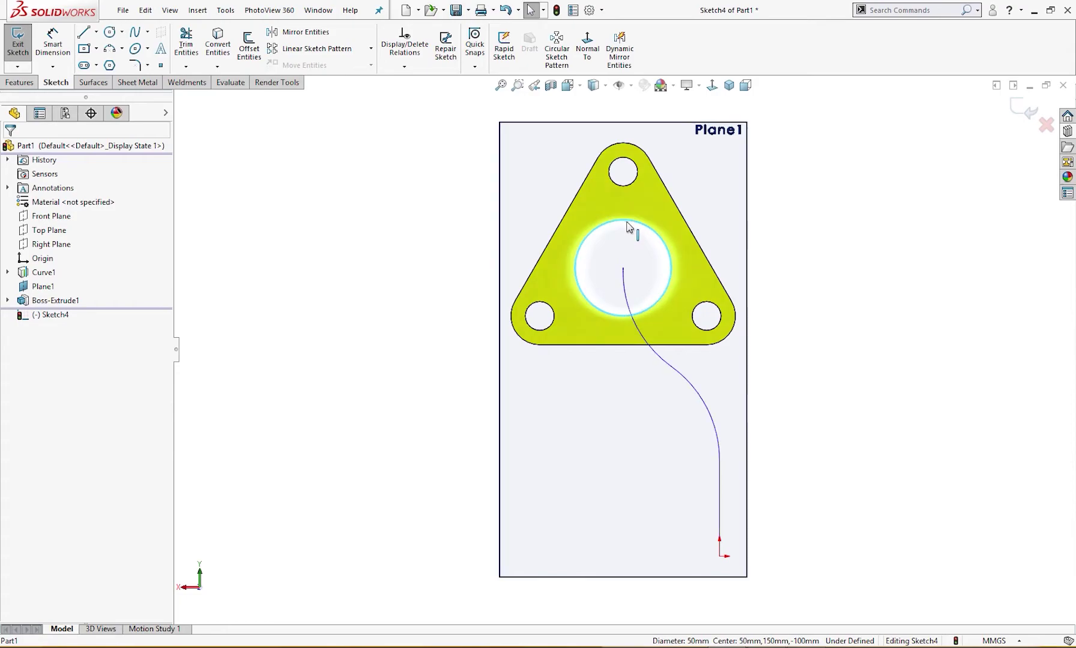
left_click(217, 45)
right_click(414, 242)
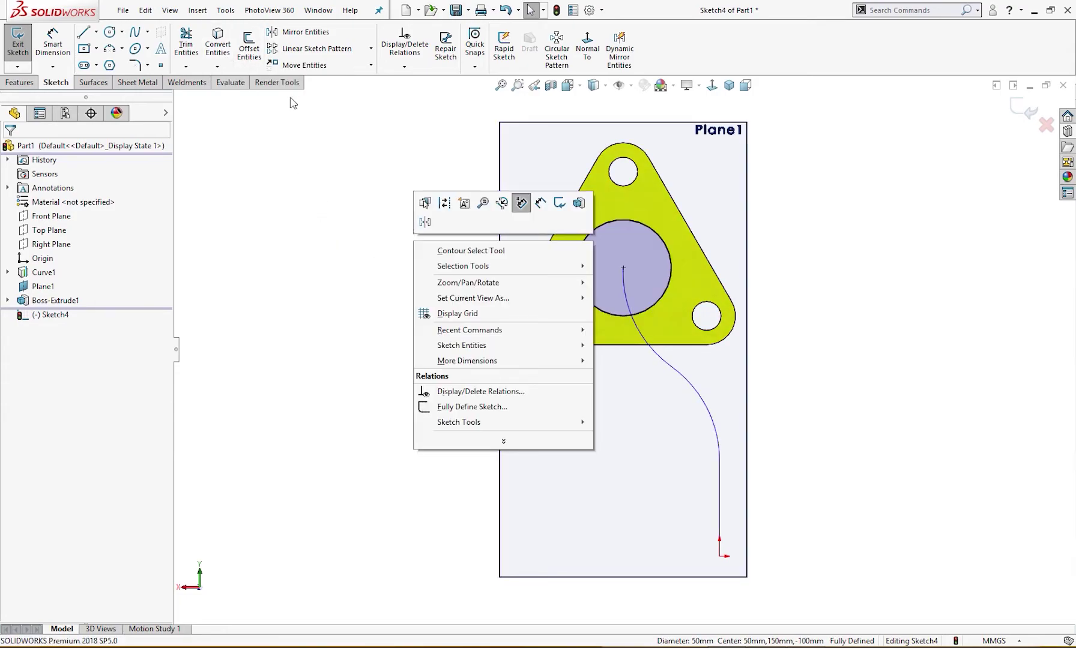
left_click(245, 57)
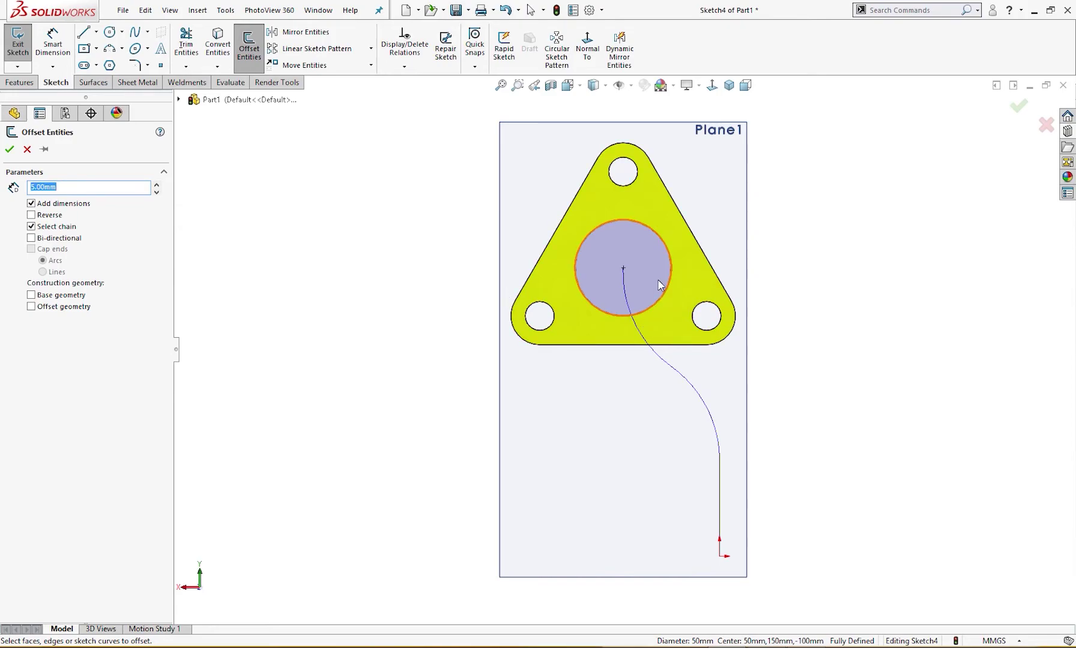
left_click(664, 251)
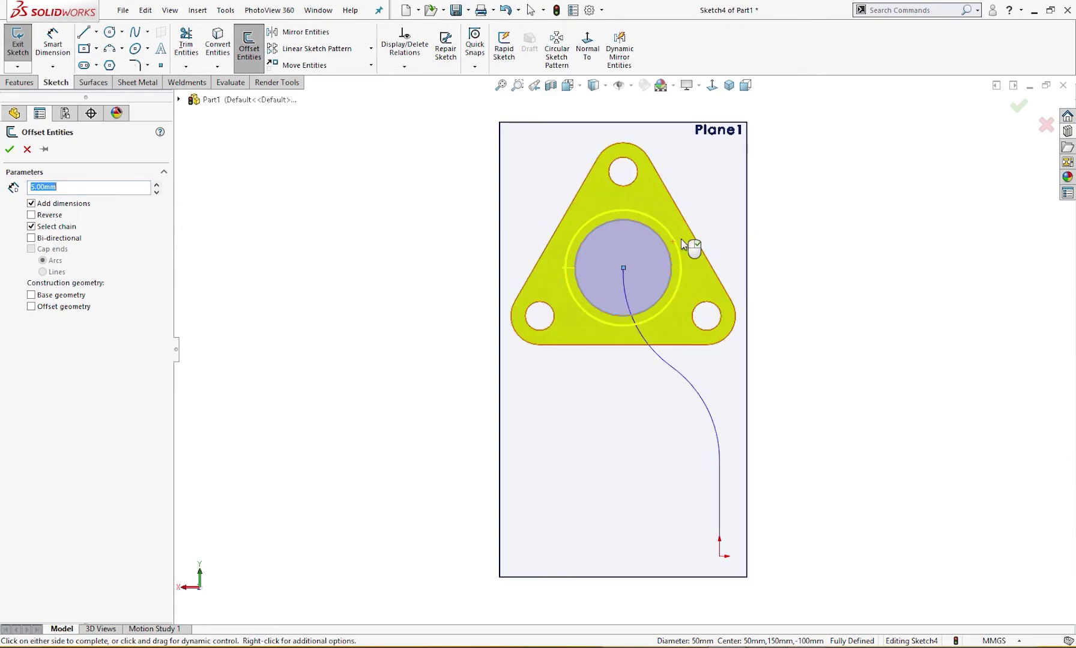
left_click(10, 149)
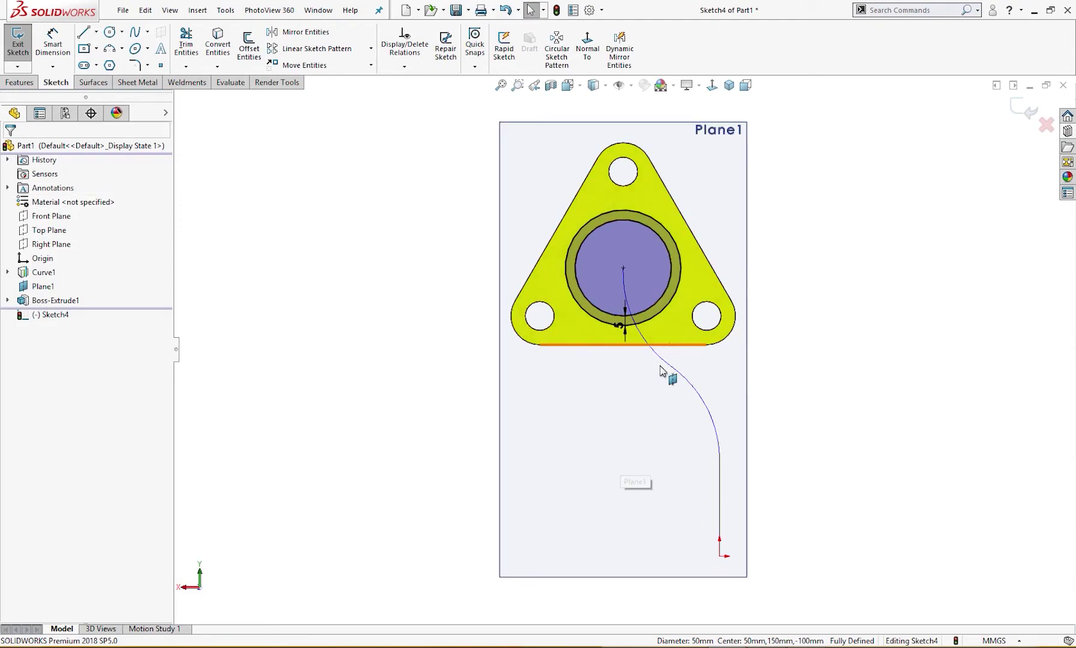
Step: Dimension the outer offset circle as a driven Ø60
right_click_drag(721, 408, 850, 440)
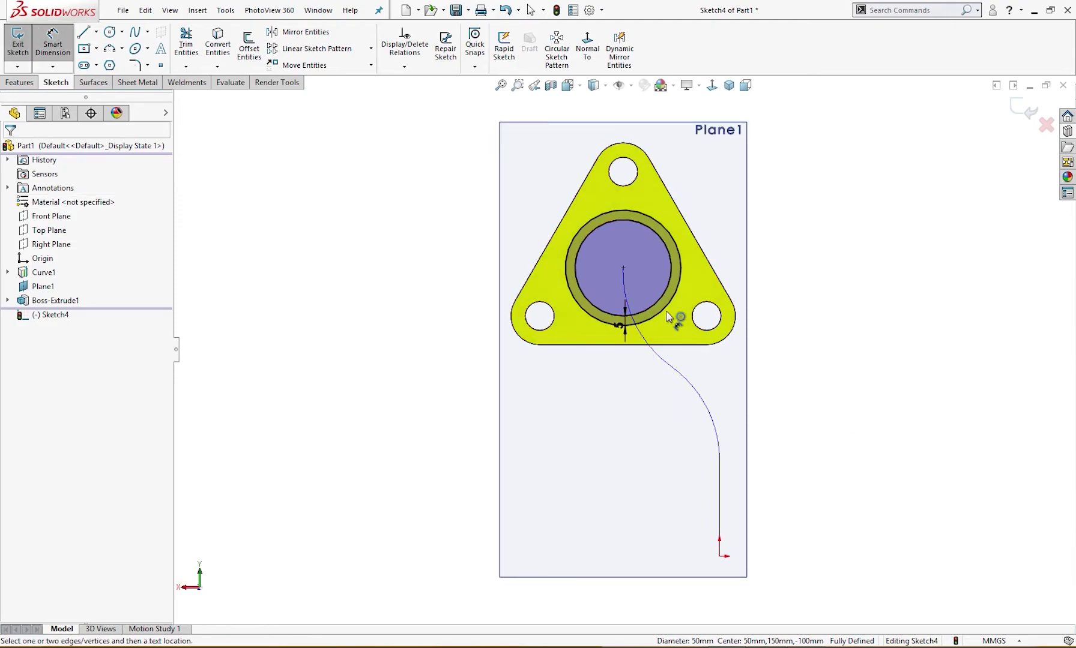
left_click(667, 314)
left_click(784, 377)
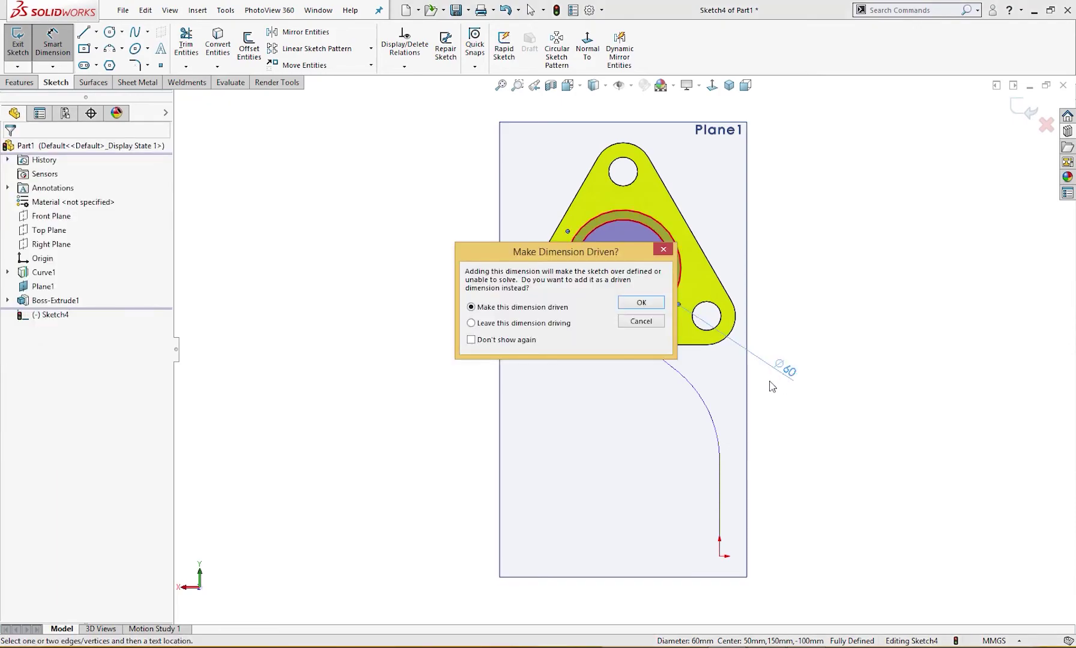
left_click(640, 303)
Step: Check the Bend Pipe reference drawing in Photo Viewer, then close it
mouse_move(766, 642)
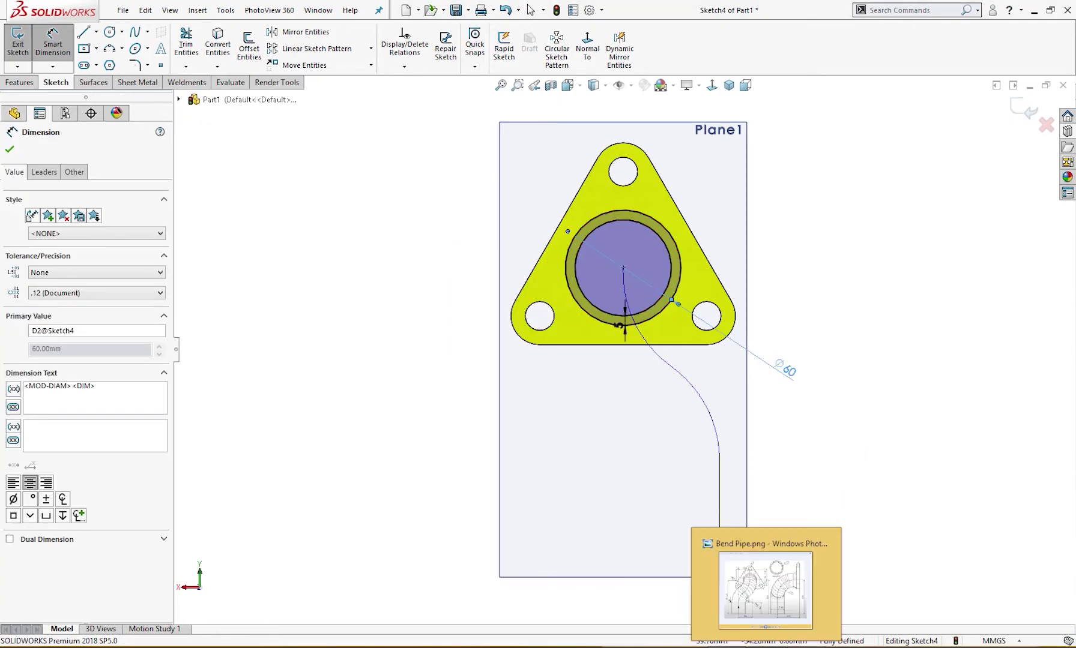
left_click(766, 594)
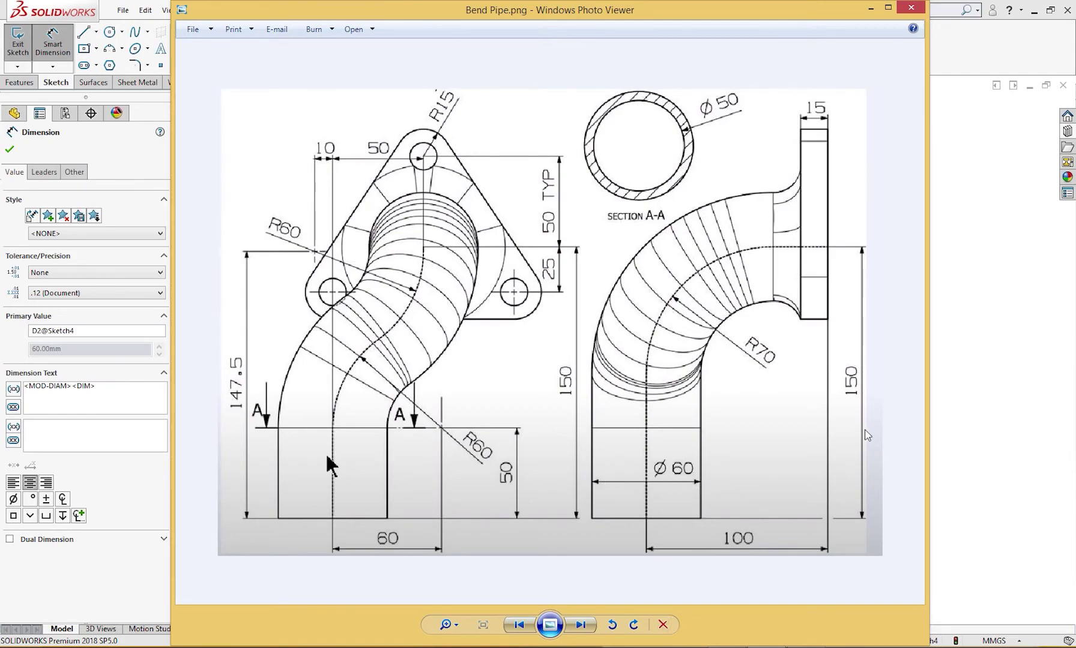
left_click(870, 9)
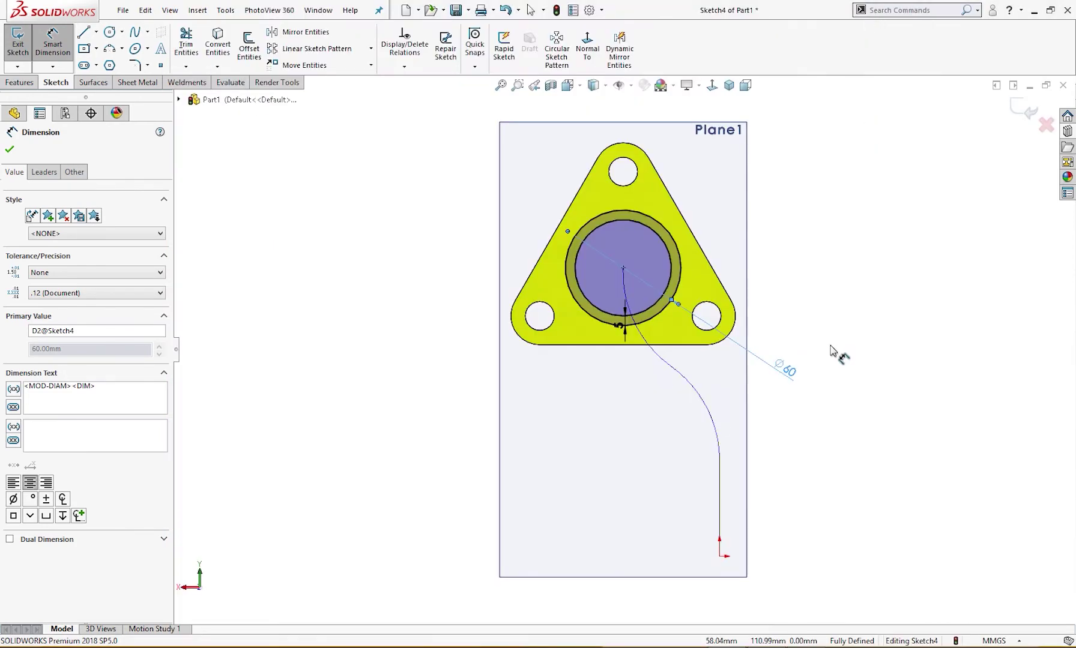
Step: Finish dimensioning and exit the Sketch4 pipe profile sketch
middle_click_drag(814, 400, 767, 441)
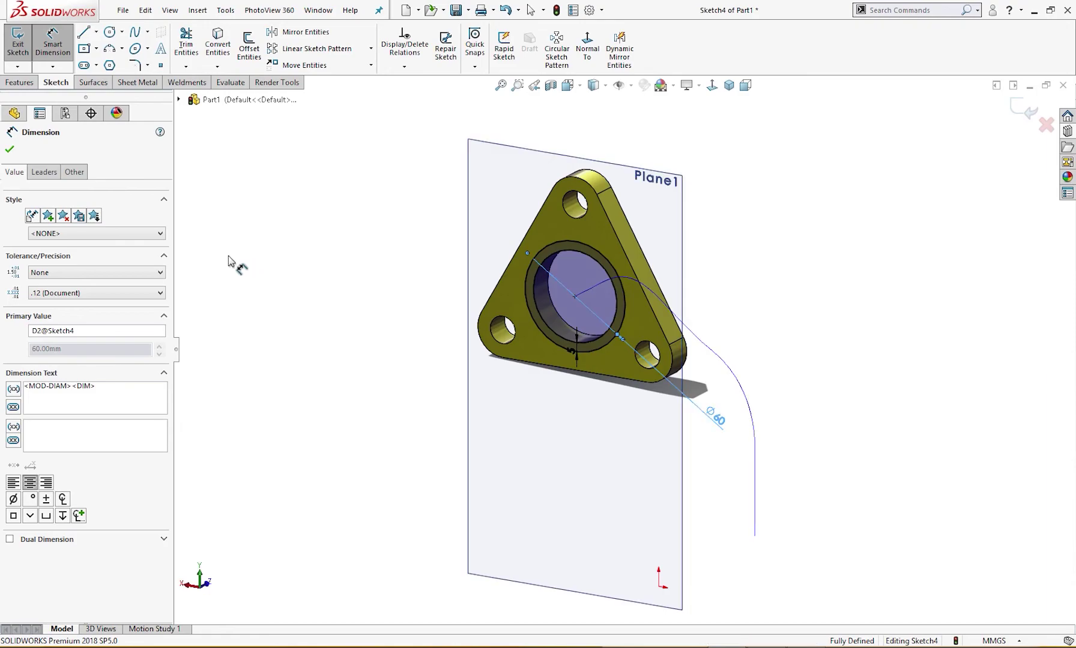
left_click(9, 149)
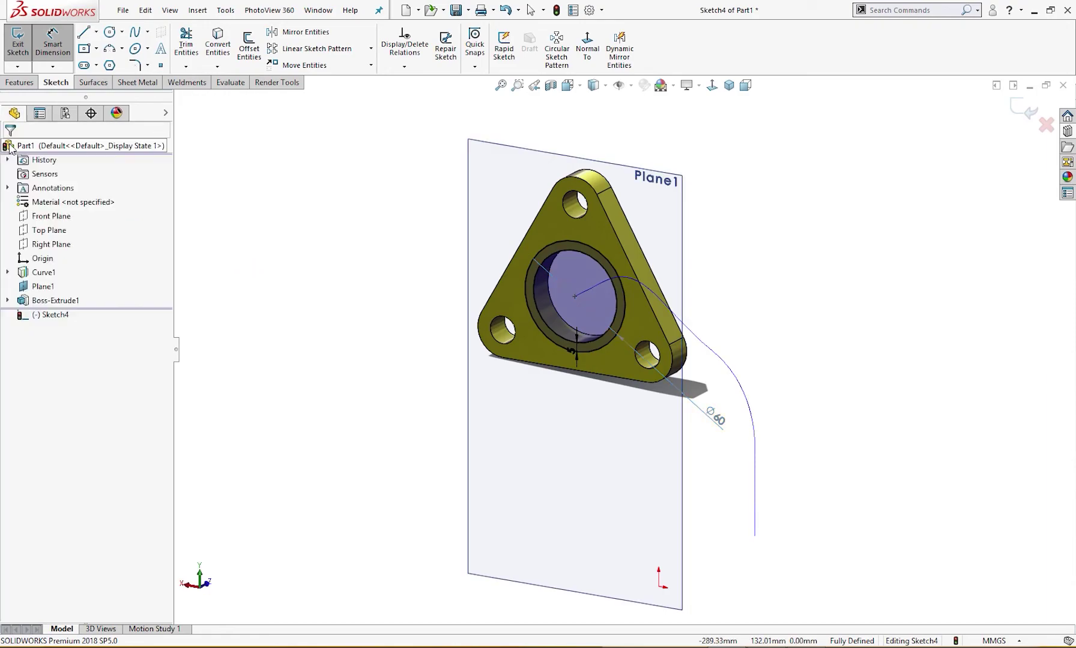
left_click(27, 84)
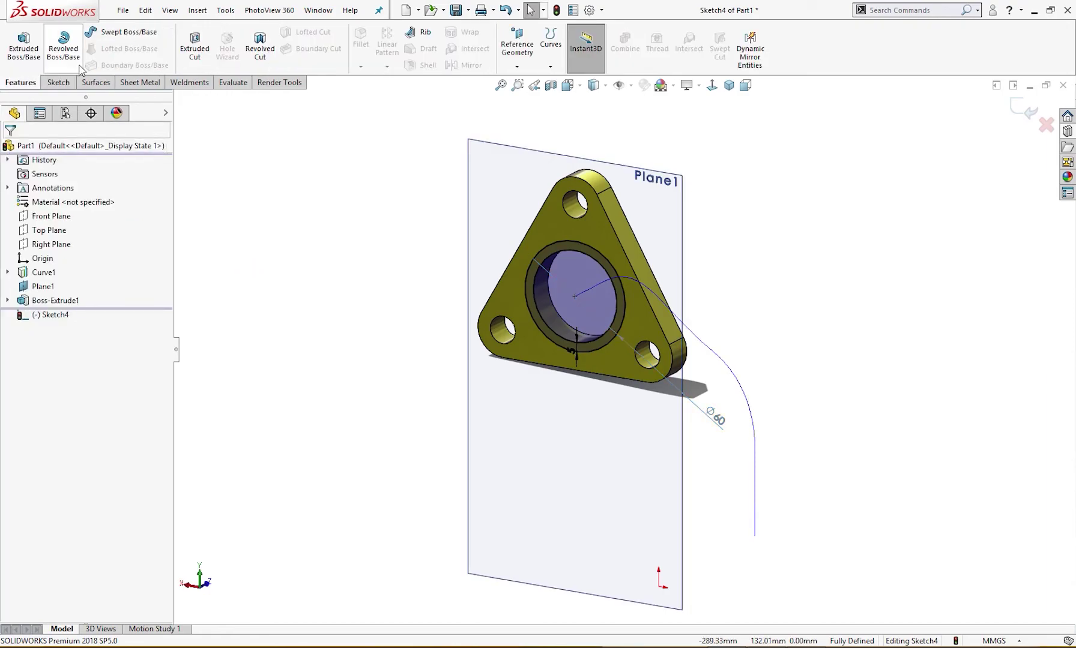
left_click(1032, 114)
Step: Sweep the Sketch4 ring profile along Curve1 to create Sweep1
mouse_move(925, 180)
middle_mouse_down()
mouse_move(785, 247)
mouse_move(654, 261)
mouse_move(567, 252)
middle_mouse_up()
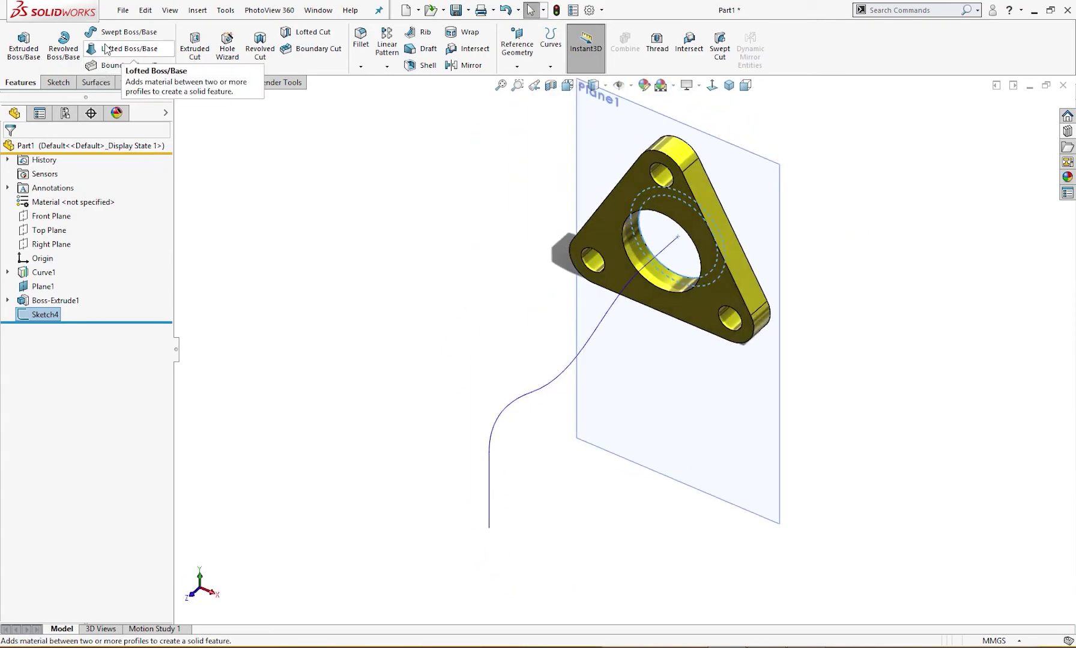
left_click(124, 31)
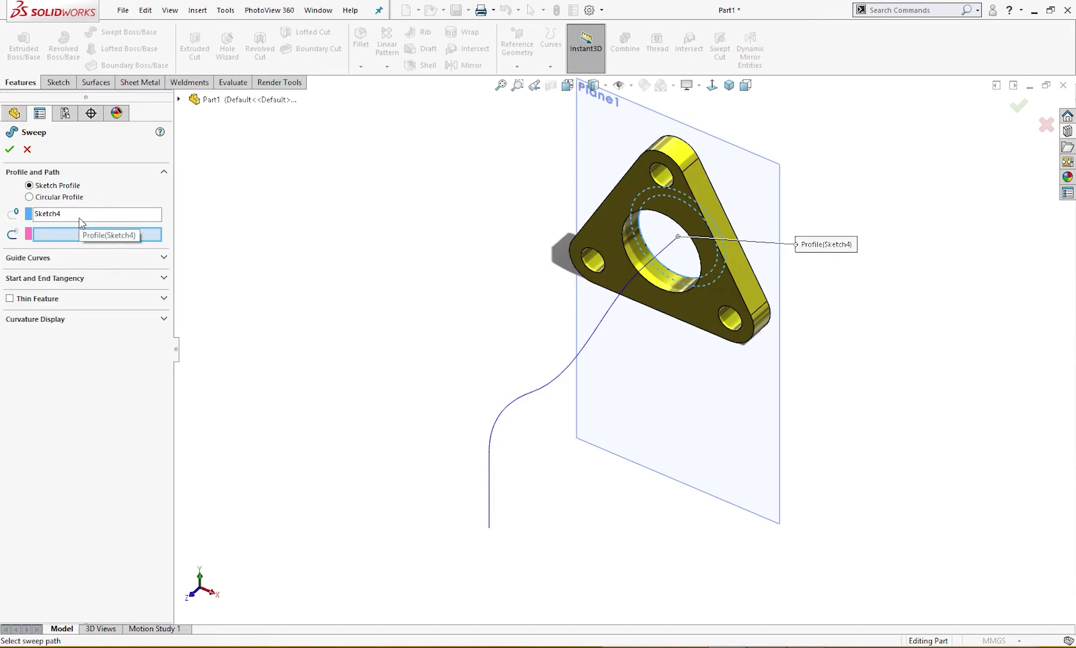
left_click(661, 257)
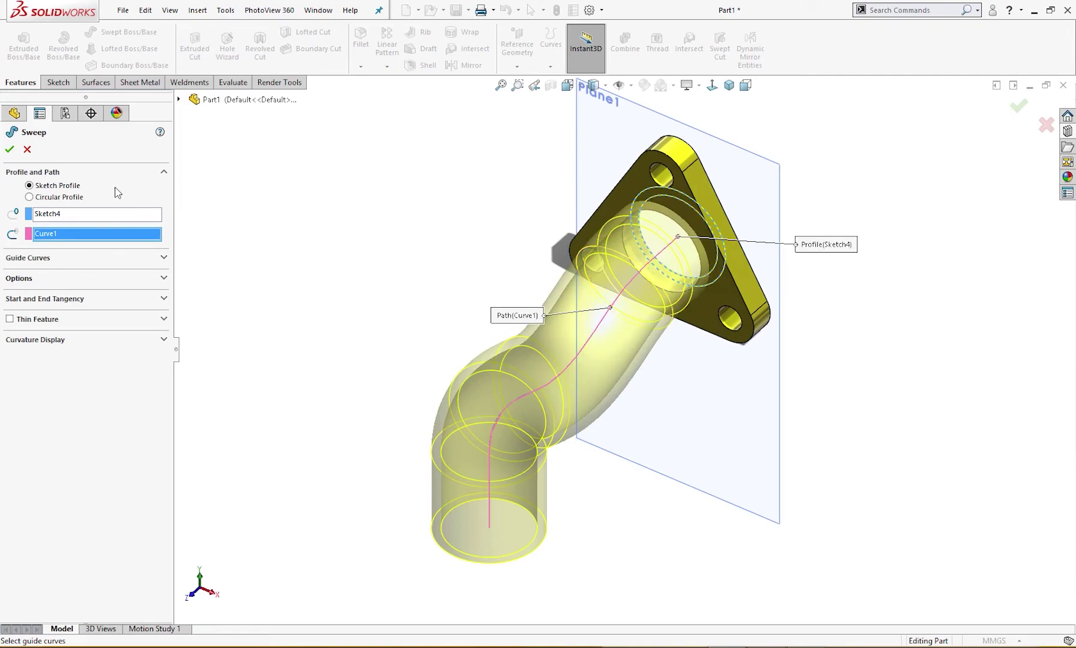
left_click(10, 150)
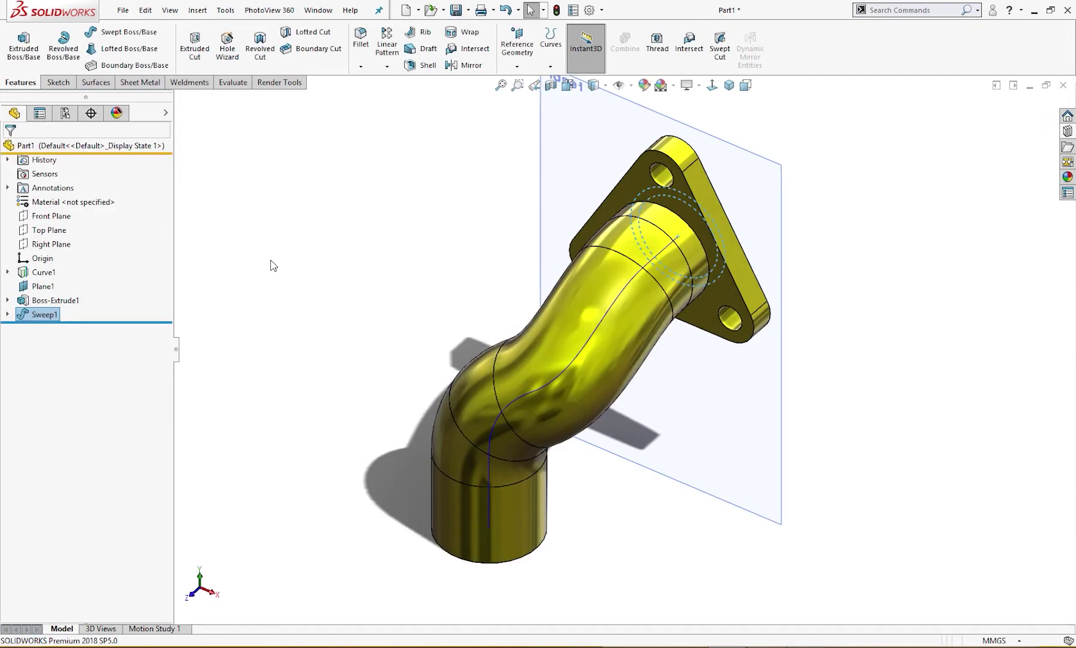
Step: Fillet the edge where the pipe joins the flange with a 15 mm radius, creating Fillet1
mouse_move(271, 264)
middle_mouse_down()
mouse_move(320, 295)
mouse_move(326, 249)
mouse_move(319, 293)
mouse_move(360, 272)
mouse_move(291, 259)
middle_mouse_up()
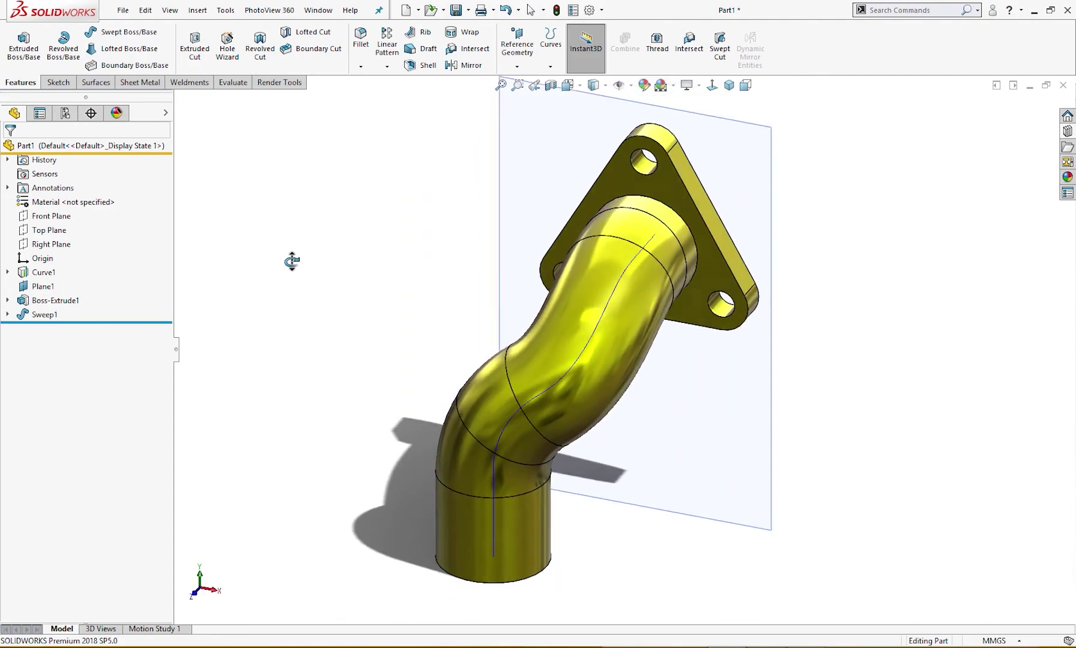
left_click(678, 218)
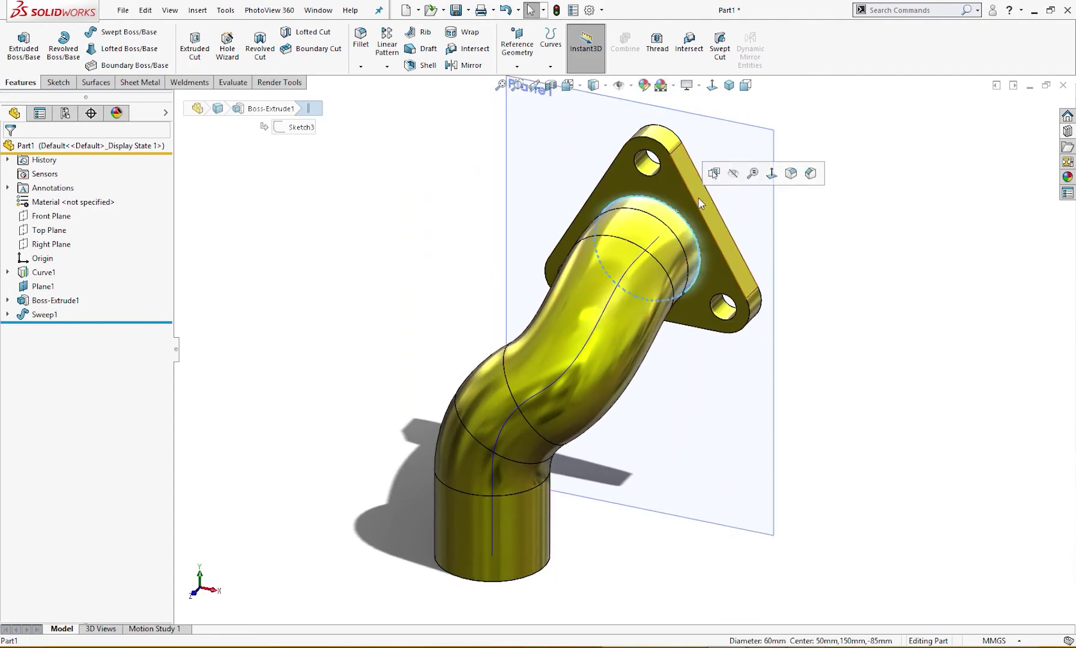
left_click(791, 174)
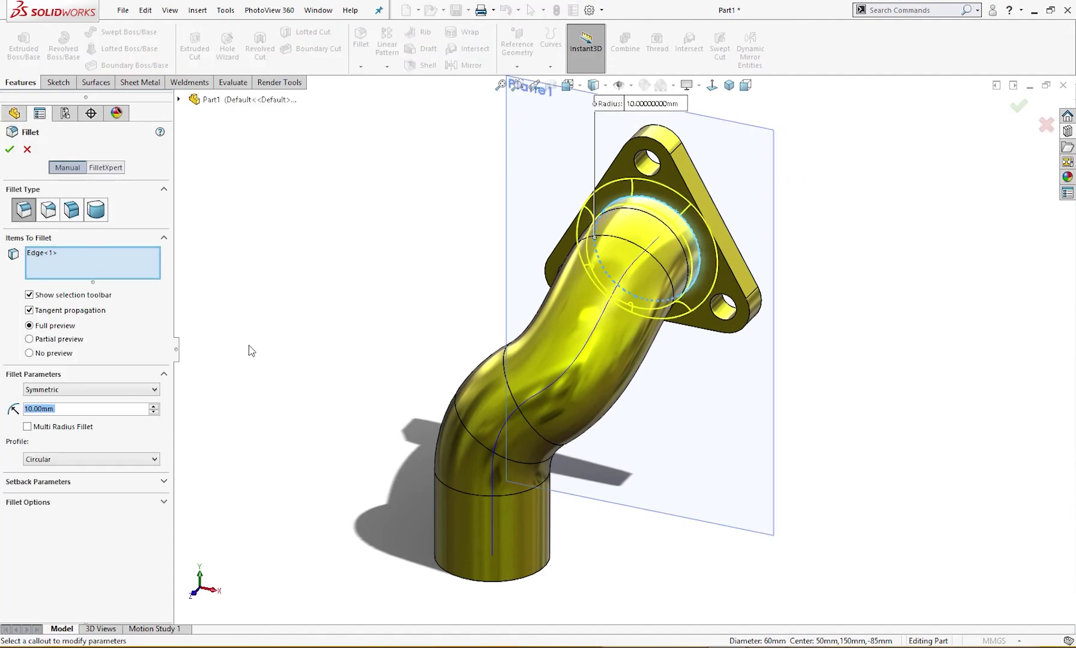
type("15")
key("Return")
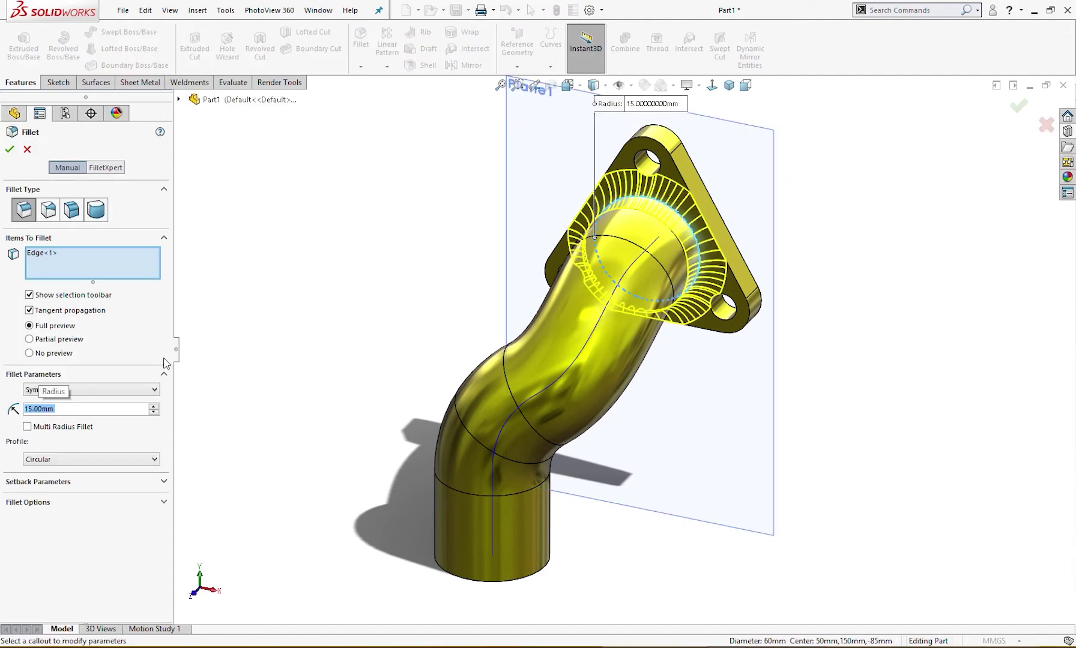
left_click(9, 151)
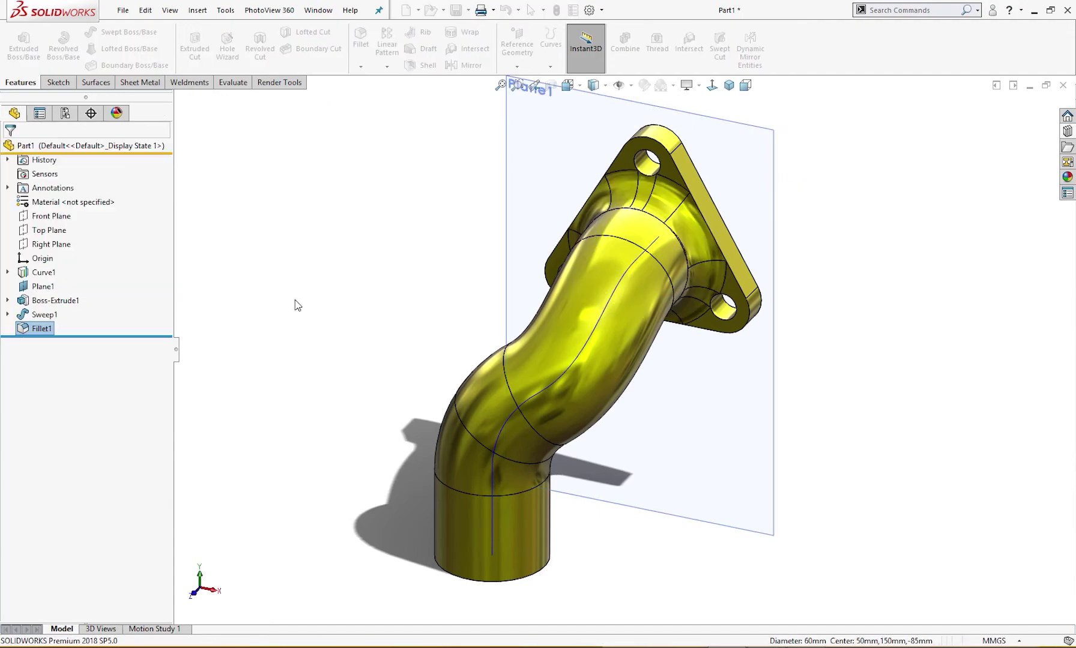
middle_click_drag(300, 305, 248, 316)
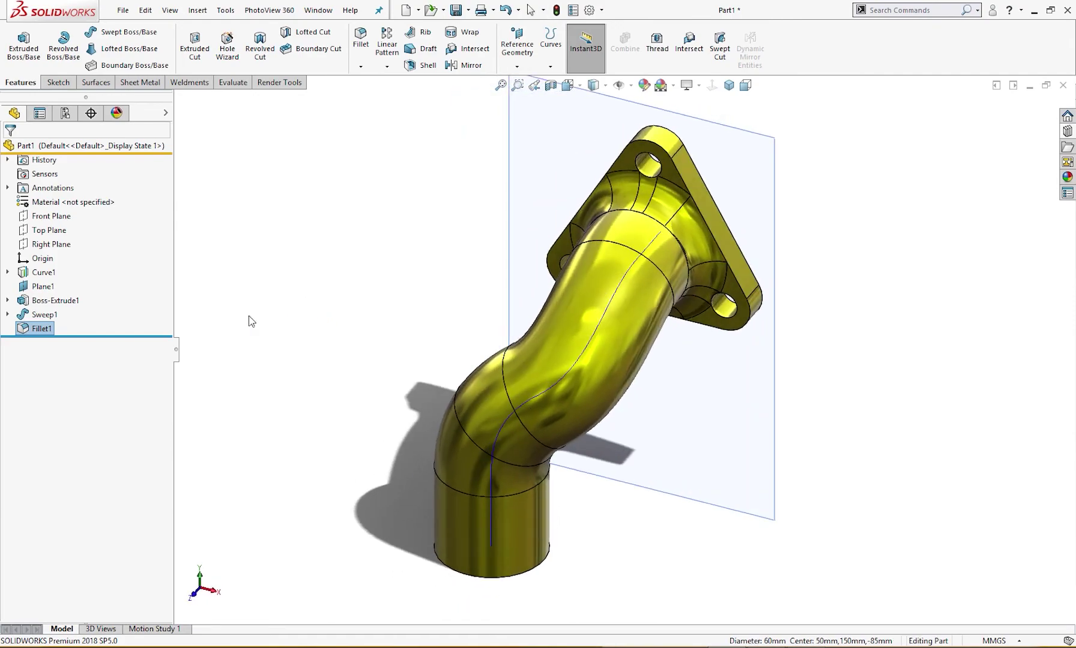
Step: Hide Curve1 and Plane1
left_click(47, 273)
left_click(58, 252)
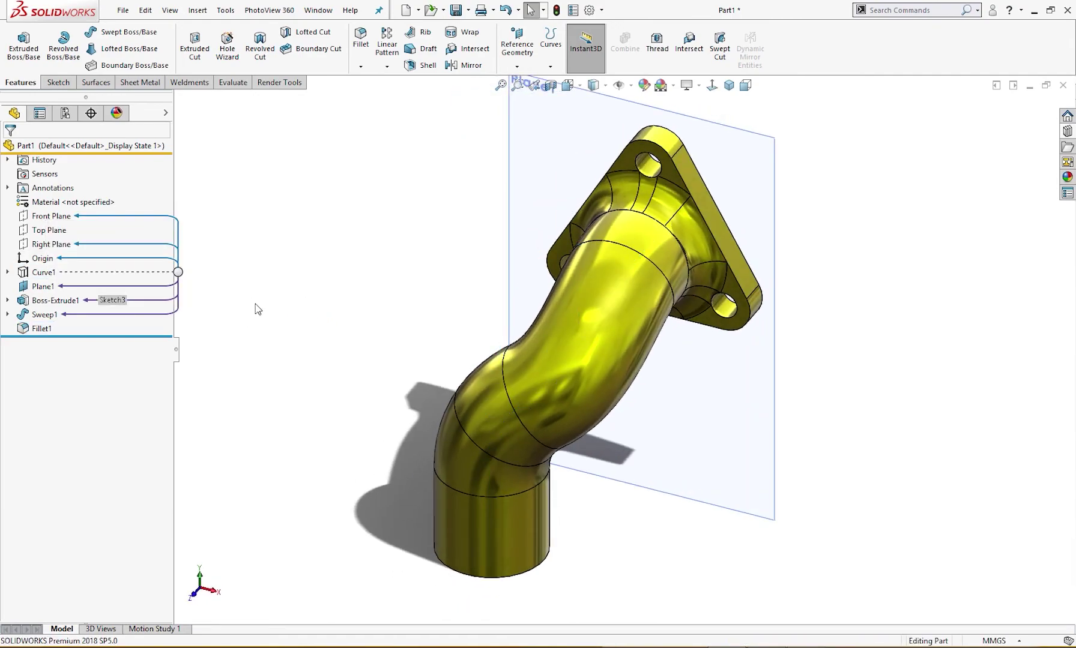
middle_click_drag(256, 310, 296, 312)
left_click(733, 435)
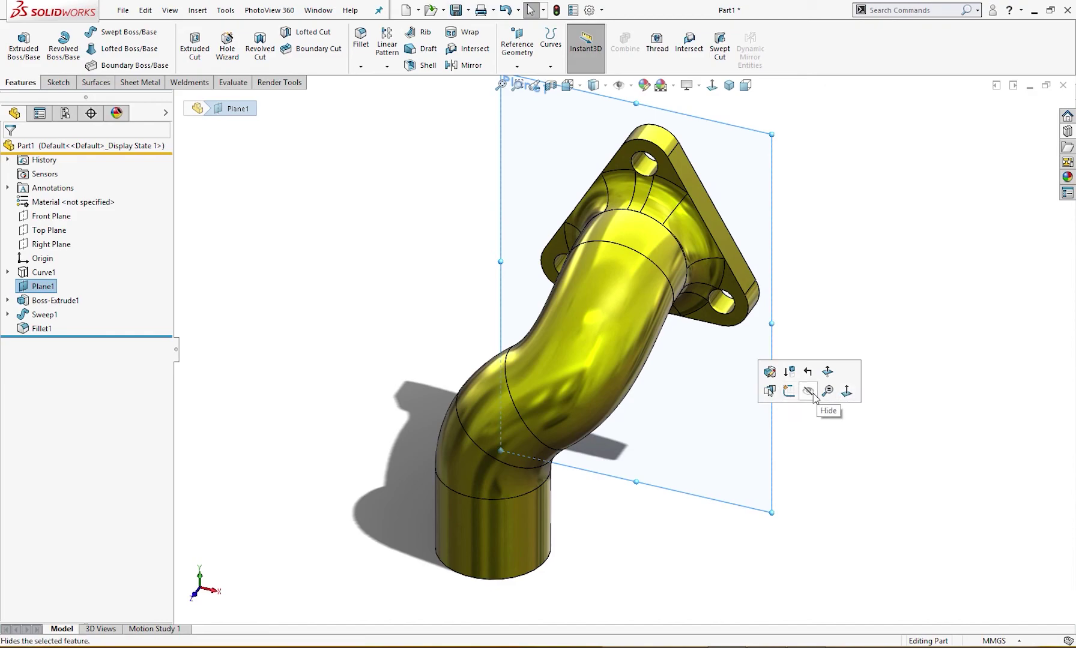
left_click(814, 398)
Step: Switch to the trimetric view and orbit to inspect the finished pipe and flange
key("ctrl+shift+z")
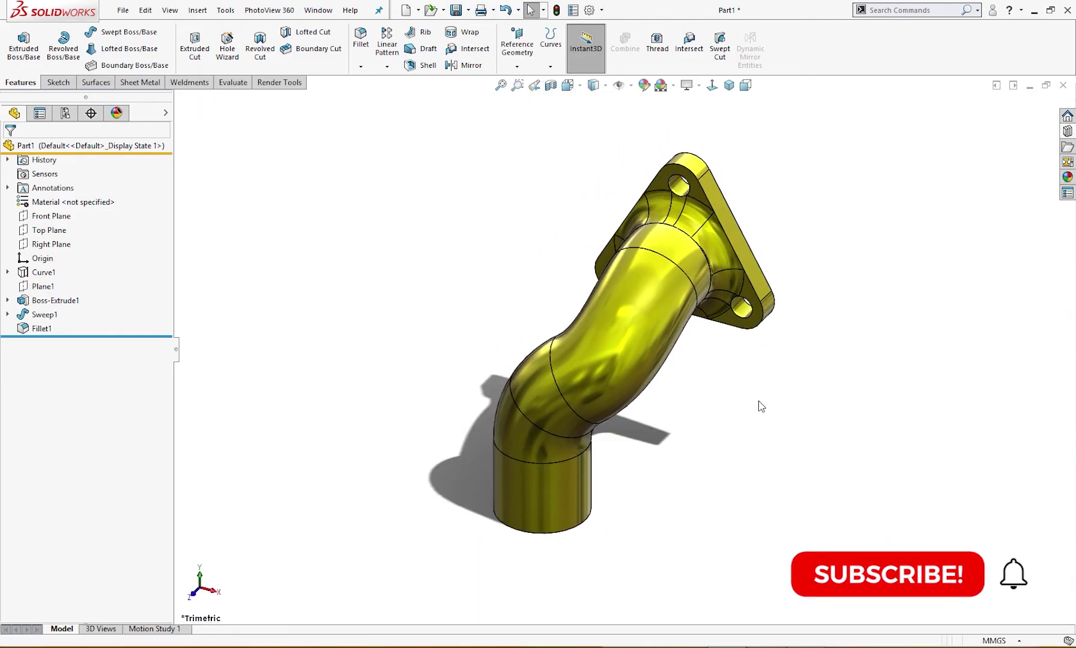
mouse_move(759, 406)
middle_mouse_down()
mouse_move(569, 432)
mouse_move(461, 425)
mouse_move(578, 447)
mouse_move(751, 405)
mouse_move(766, 379)
mouse_move(754, 422)
mouse_move(801, 402)
mouse_move(812, 377)
mouse_move(768, 416)
middle_mouse_up()
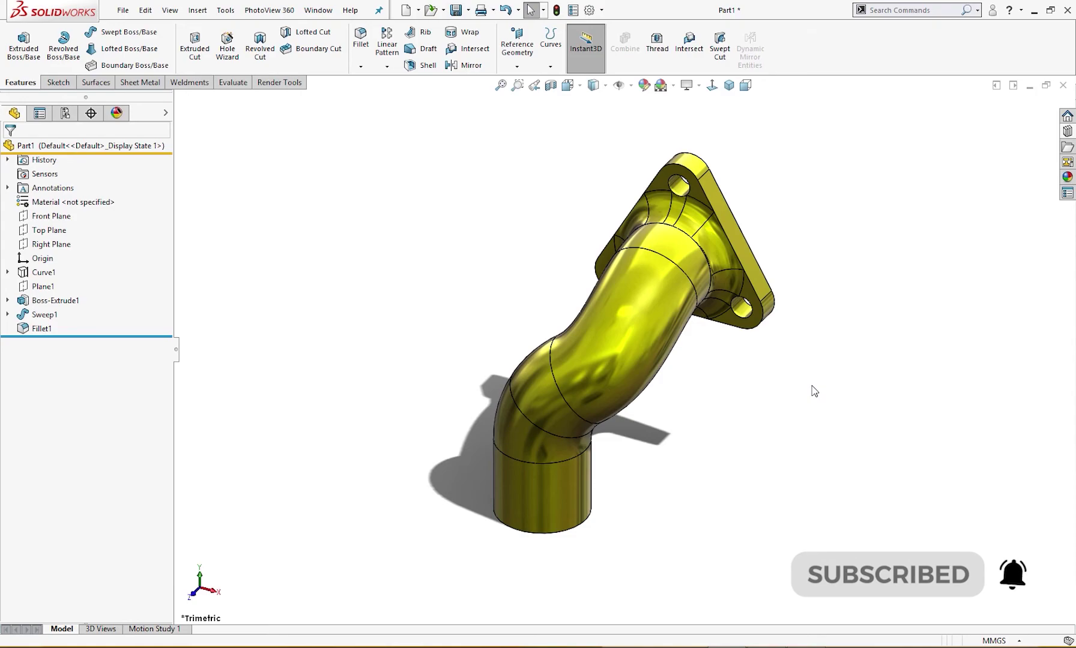
mouse_move(814, 389)
middle_mouse_down()
mouse_move(876, 345)
mouse_move(783, 384)
mouse_move(796, 384)
middle_mouse_up()
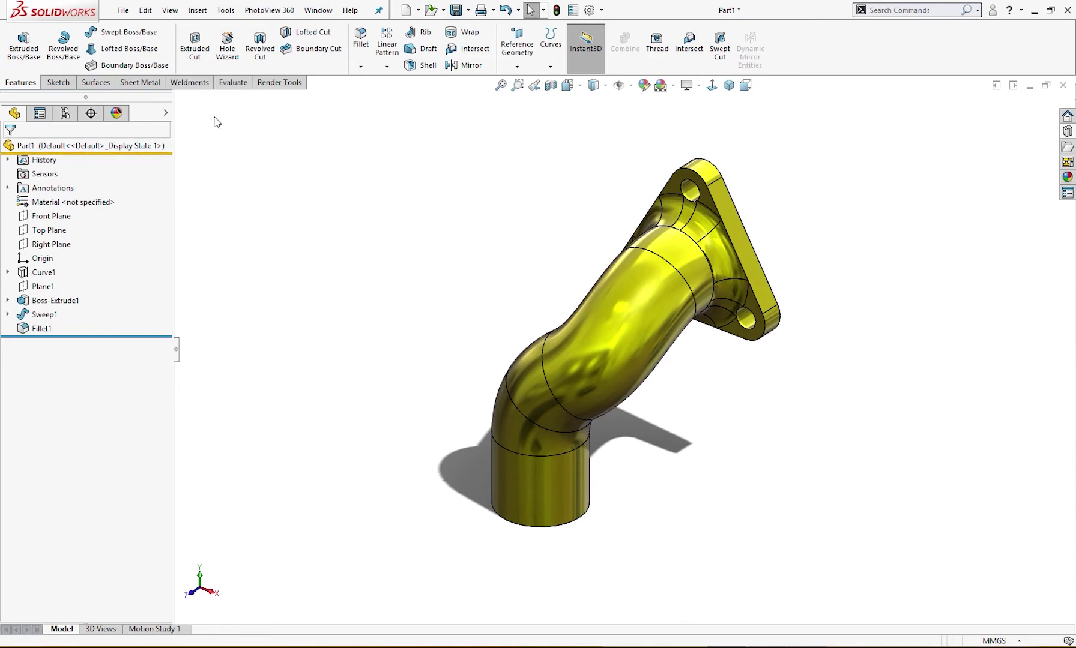
left_click(550, 65)
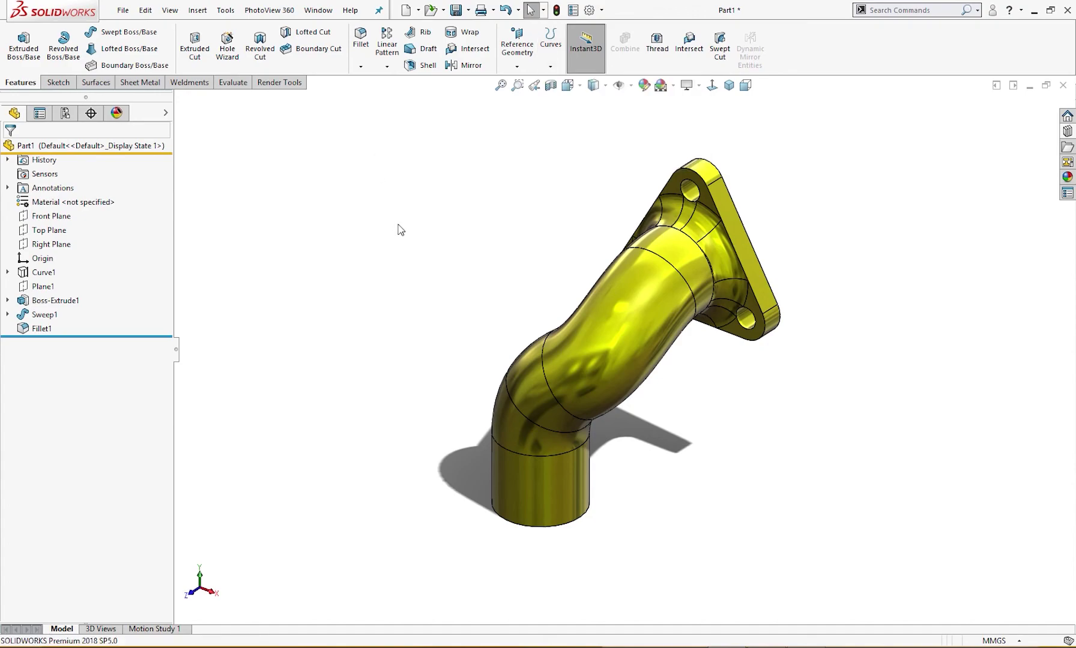
middle_click_drag(401, 230, 429, 194)
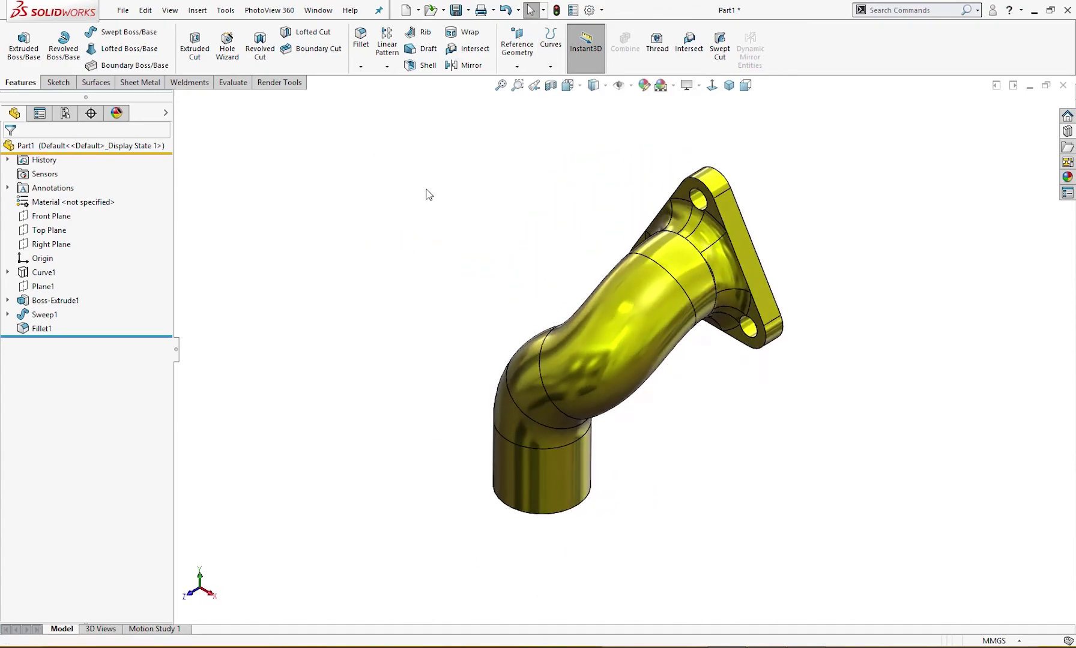